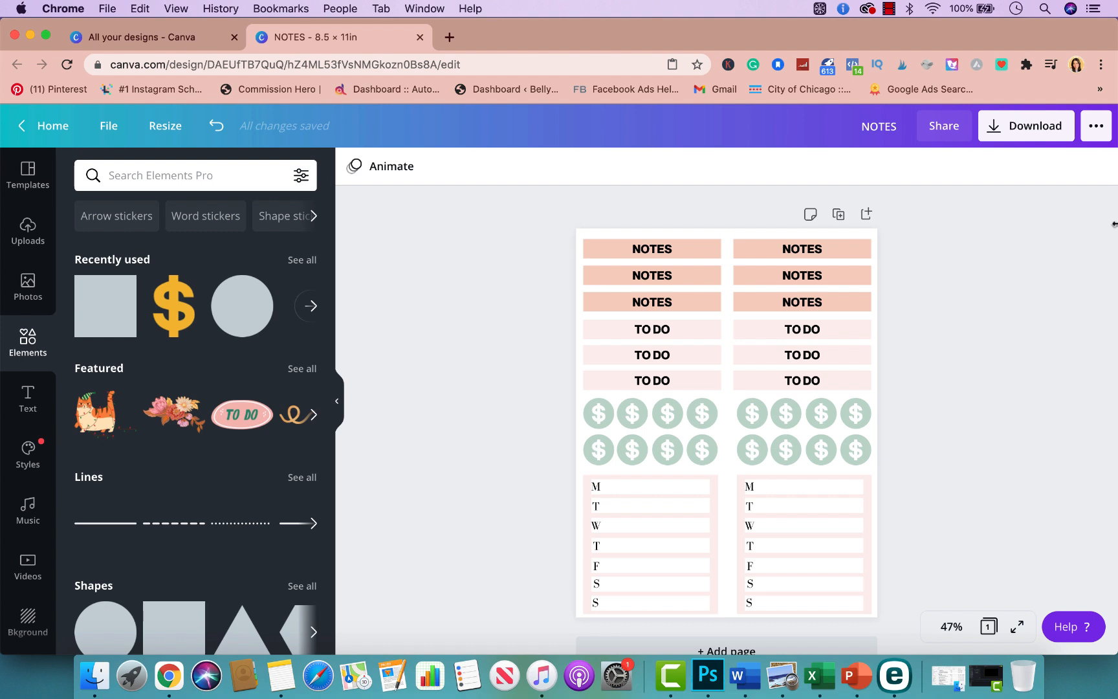
# Add a blank page to the design and move it ahead of the finished sticker page
pyautogui.click(866, 214)
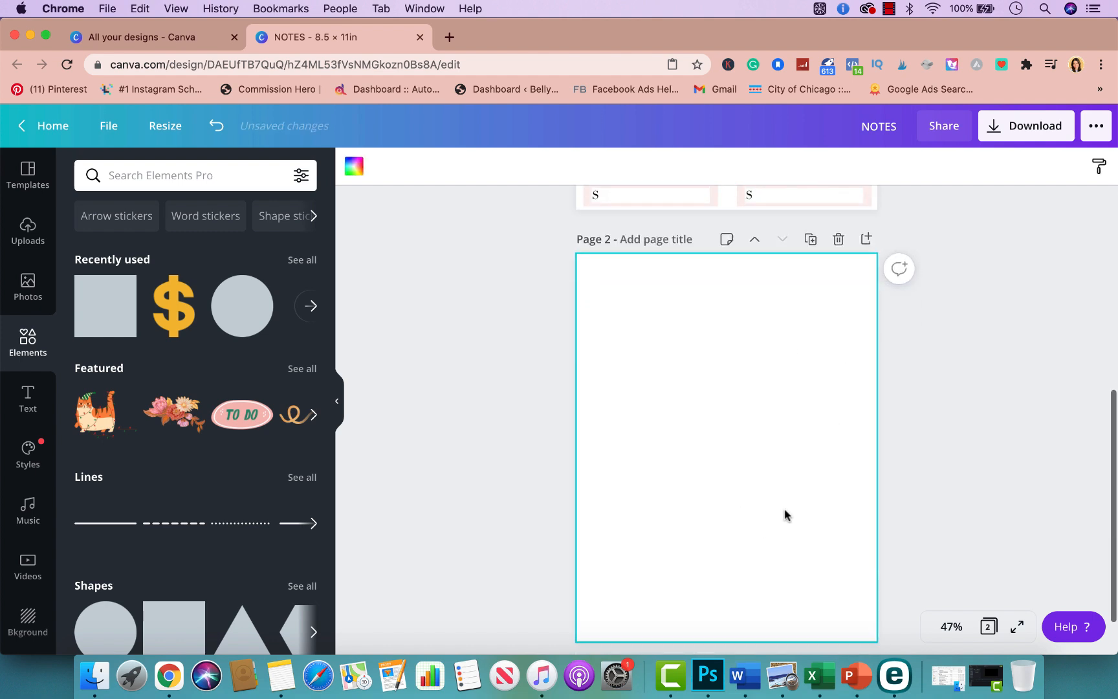
pyautogui.click(754, 239)
pyautogui.scroll(6, 751, 351)
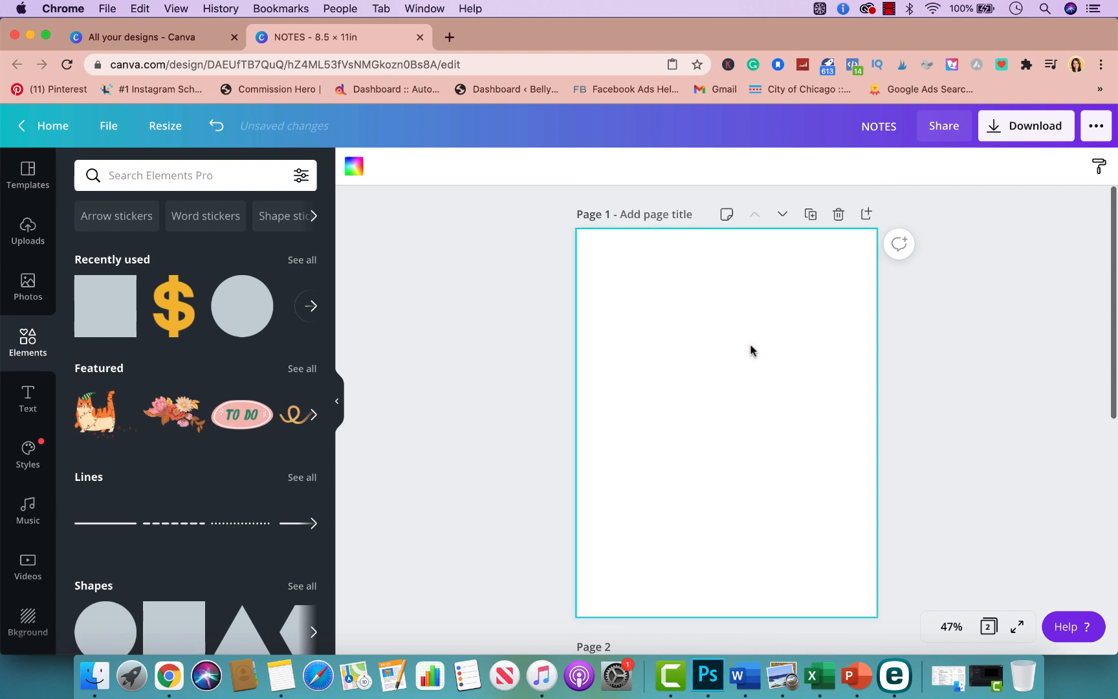
pyautogui.scroll(-3, 748, 323)
pyautogui.scroll(1, 741, 402)
pyautogui.scroll(-5, 741, 402)
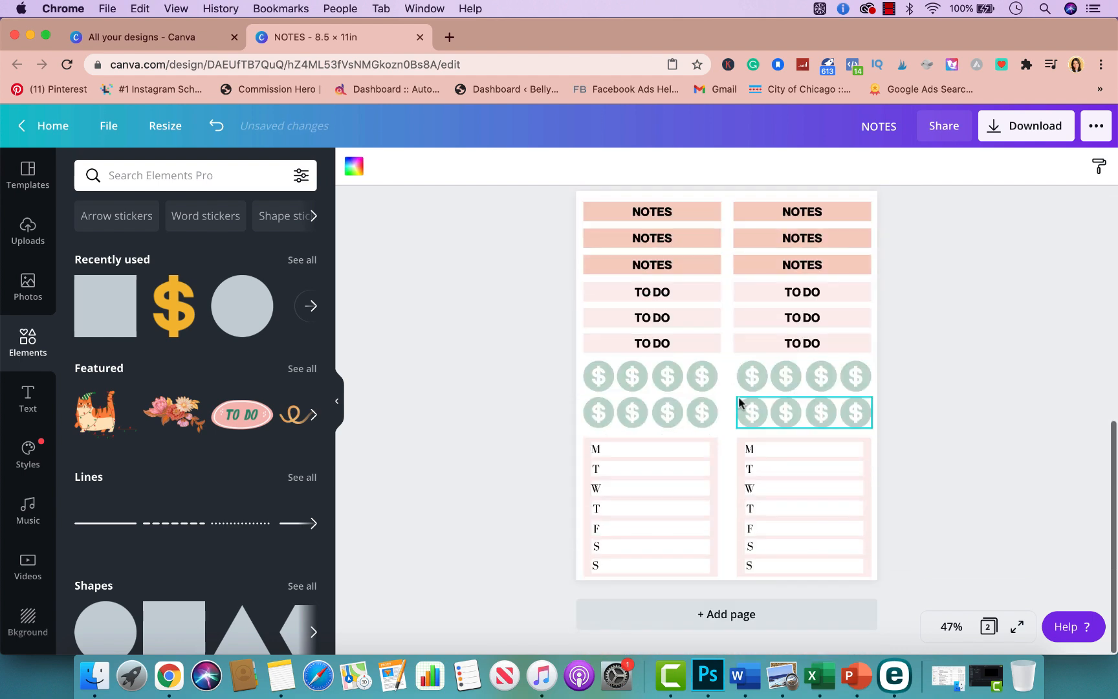
pyautogui.scroll(2, 741, 401)
pyautogui.scroll(-1, 743, 400)
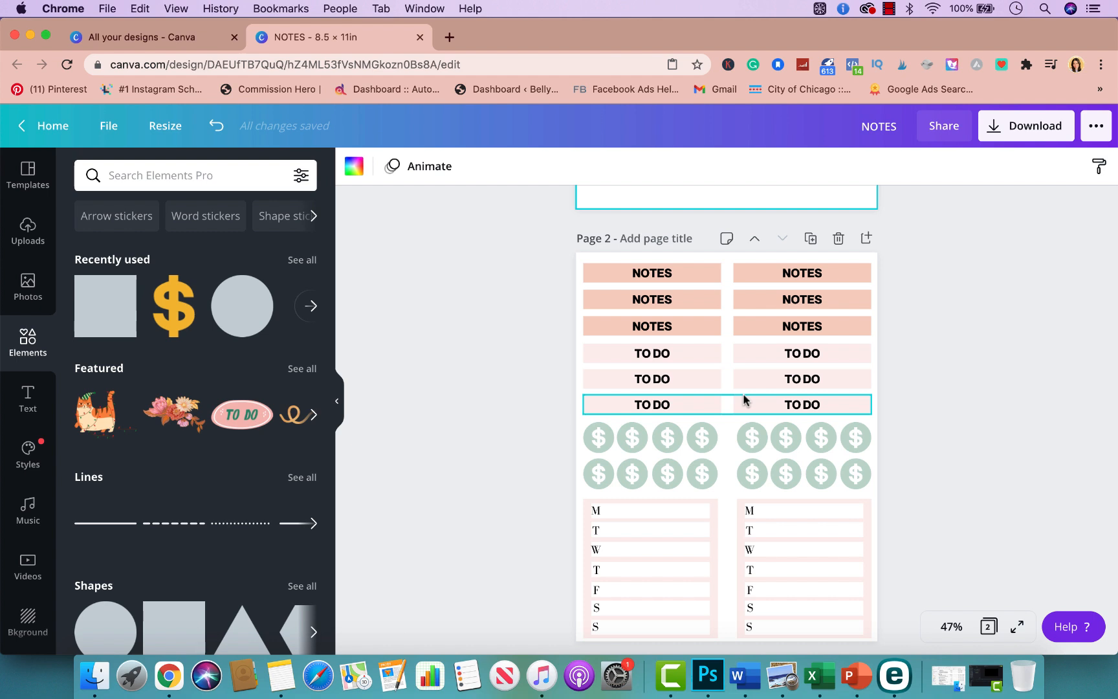
pyautogui.scroll(2, 746, 378)
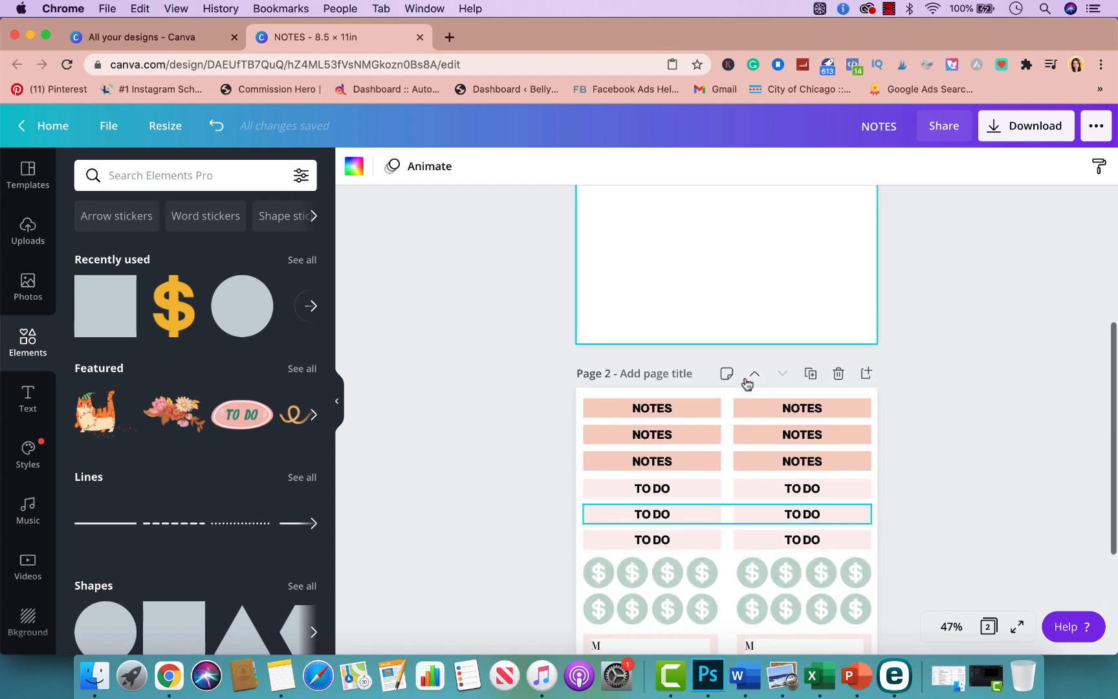
pyautogui.scroll(4, 671, 382)
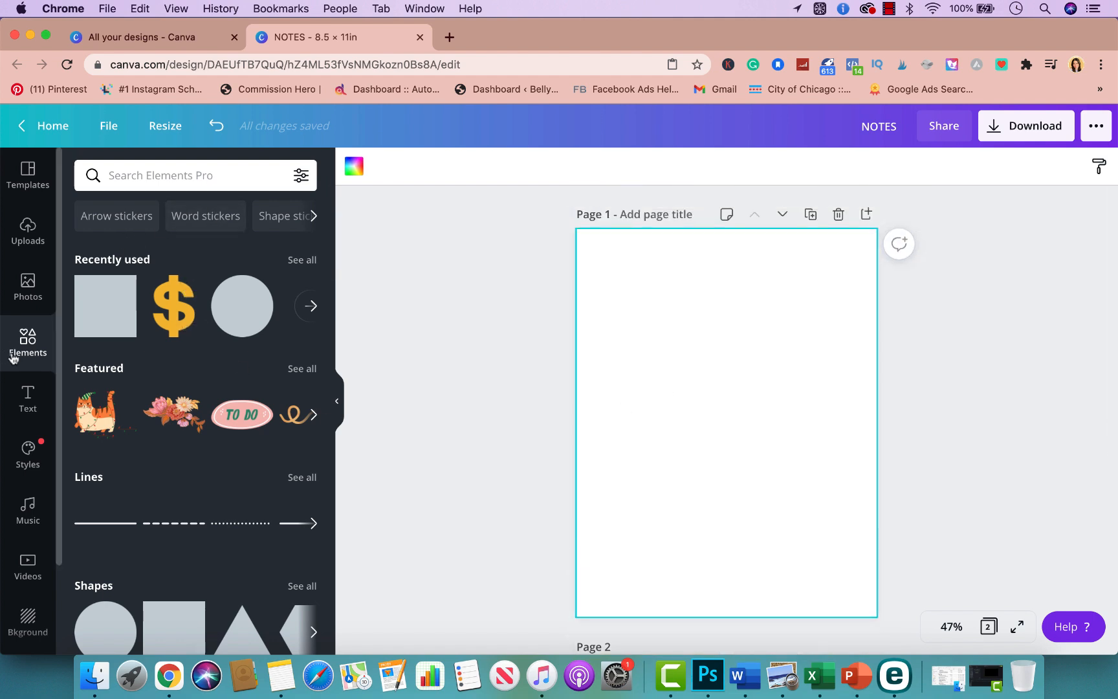
# Add a plain square shape to the blank page and place it in the page's upper-left corner
pyautogui.scroll(-3, 89, 382)
pyautogui.scroll(-4, 89, 382)
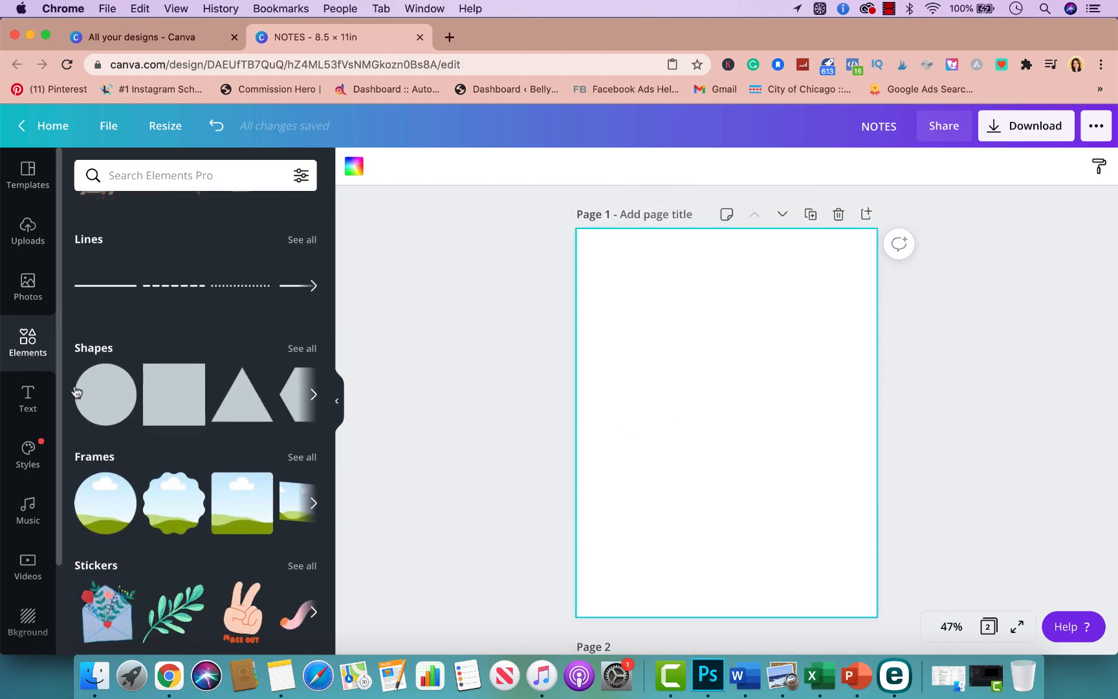
pyautogui.click(300, 349)
pyautogui.click(177, 270)
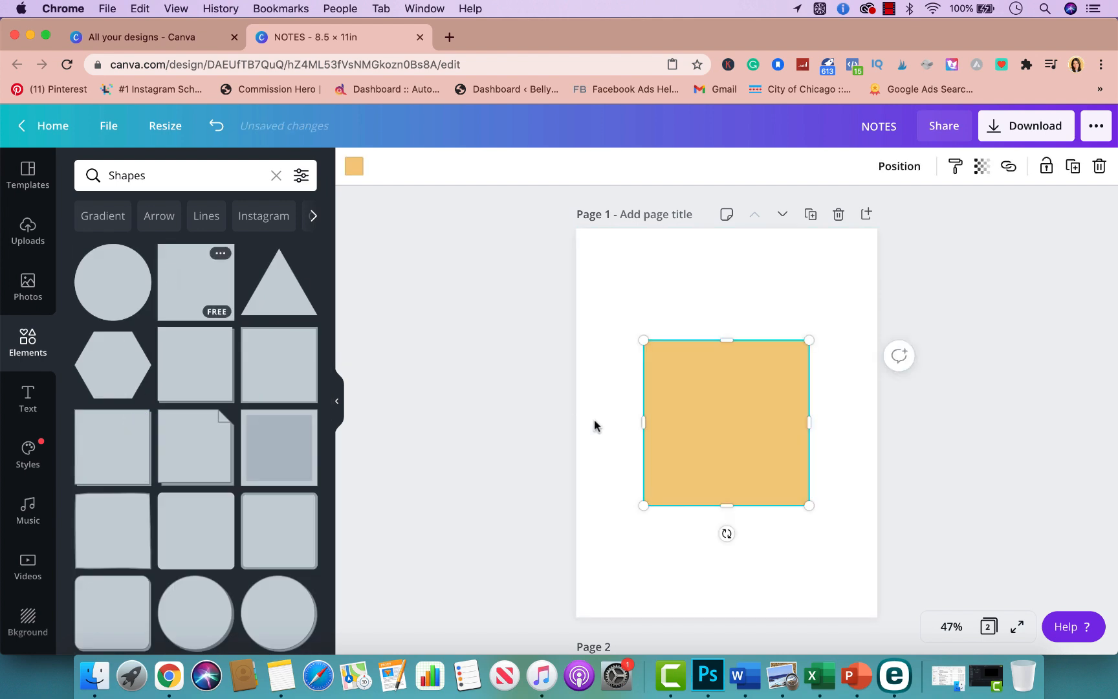
pyautogui.moveTo(665, 357); pyautogui.dragTo(652, 301)
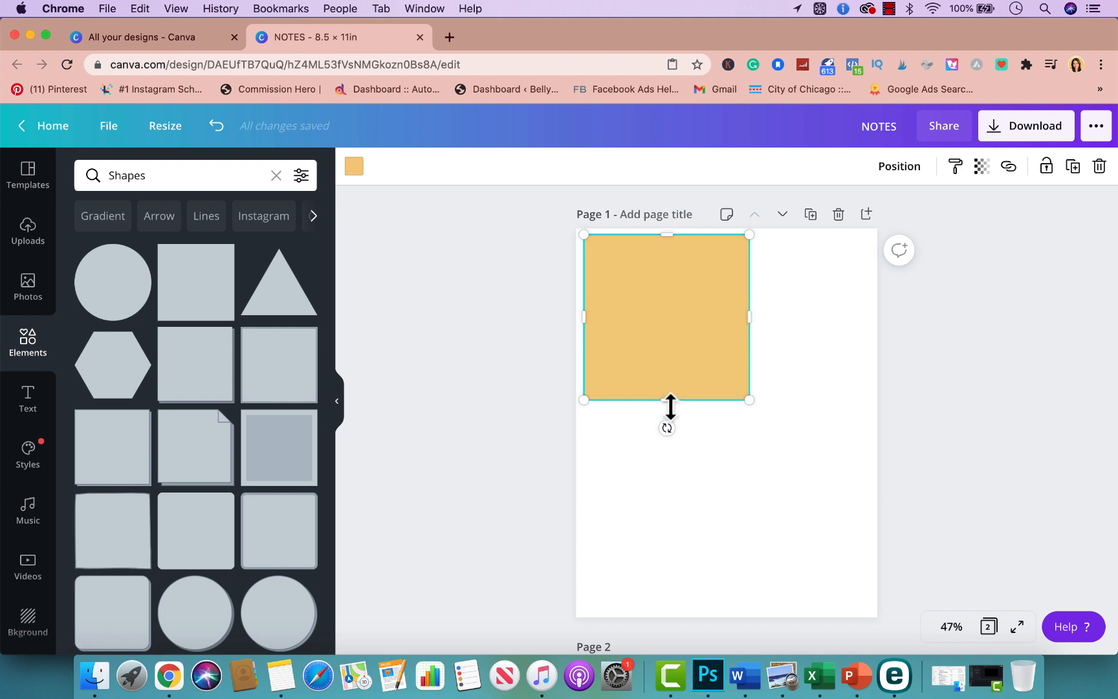
# Resize the square into a thin horizontal bar about 3.6 in wide and 0.5 in high, using the finished page's labels as reference
pyautogui.moveTo(668, 400); pyautogui.dragTo(667, 258)
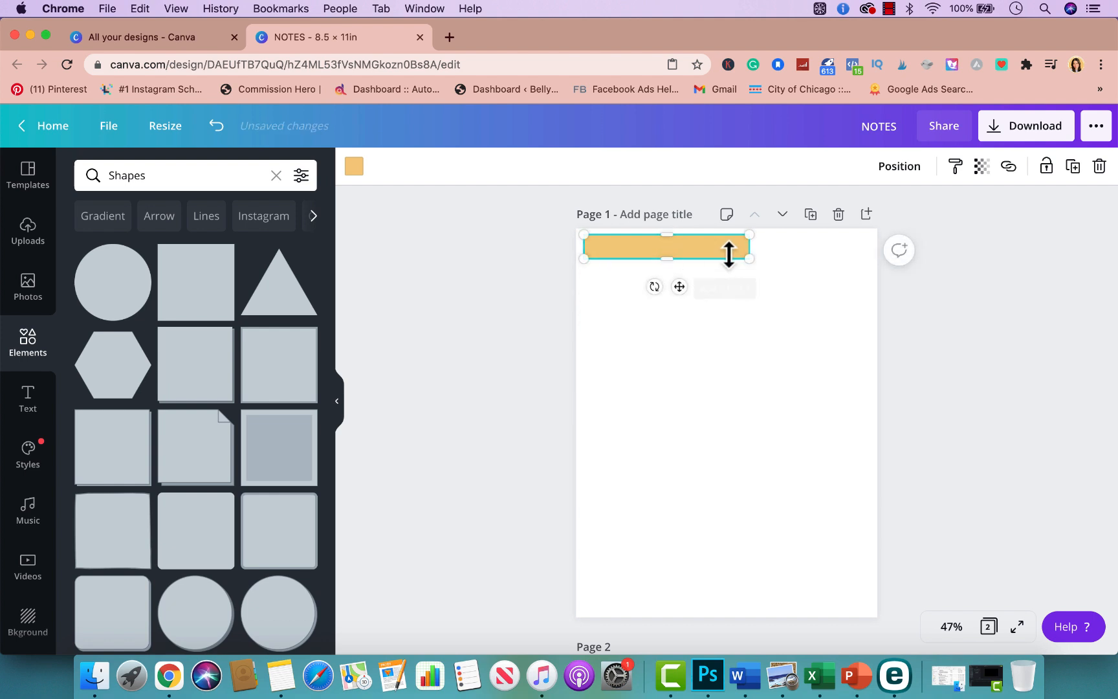
pyautogui.moveTo(746, 260); pyautogui.dragTo(644, 257)
pyautogui.scroll(-5, 684, 312)
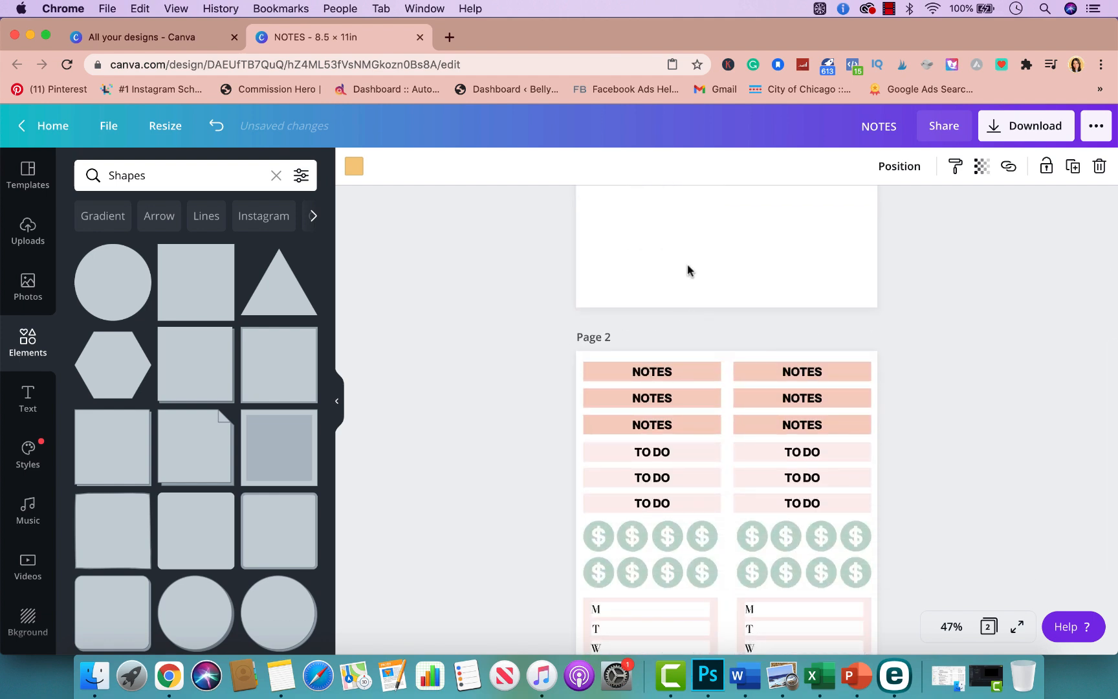
pyautogui.scroll(5, 686, 259)
pyautogui.moveTo(648, 257); pyautogui.dragTo(650, 247)
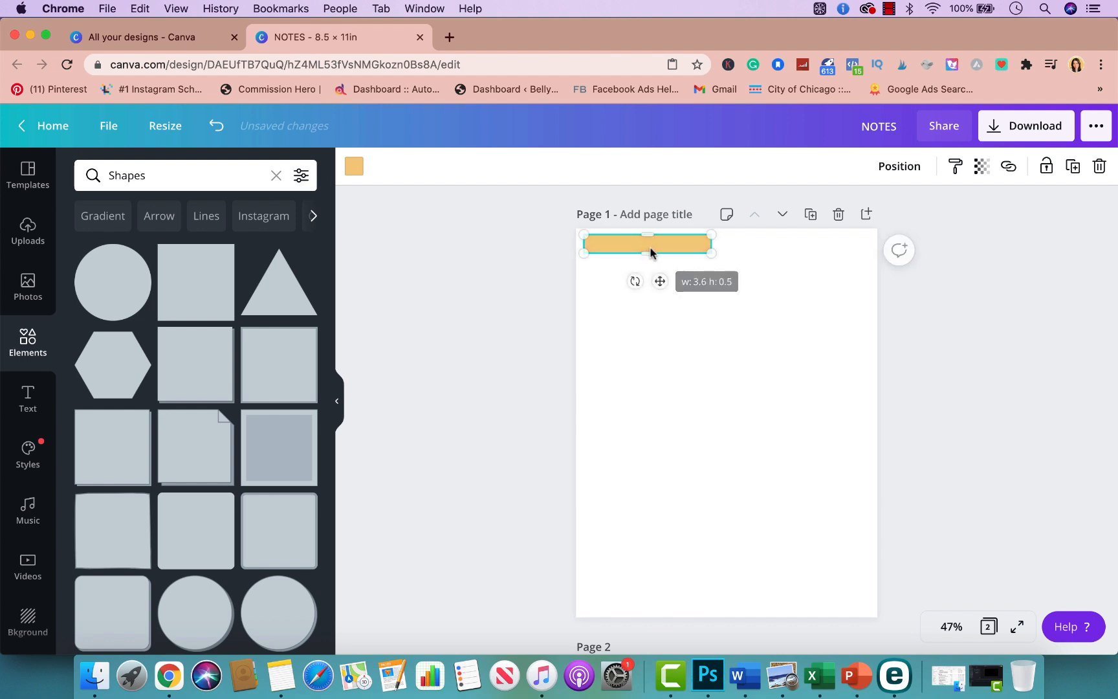
# Recolor the bar with the peach swatch of the NB palette to match the NOTES labels on page 2
pyautogui.click(363, 160)
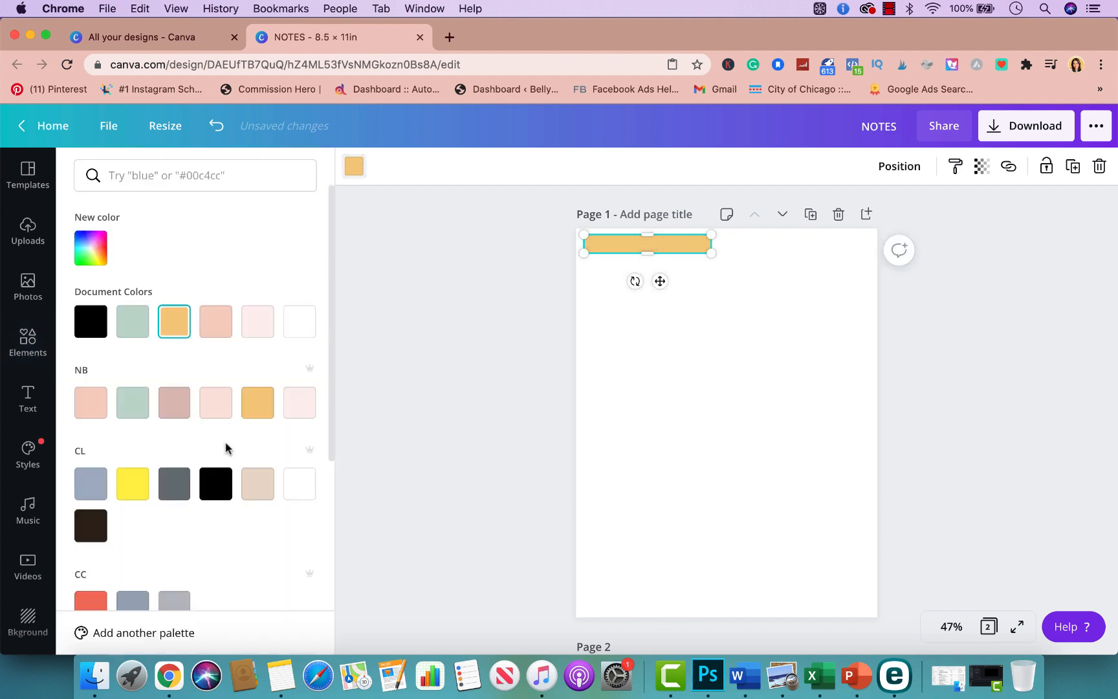
pyautogui.click(295, 414)
pyautogui.click(91, 402)
pyautogui.scroll(-3, 474, 412)
pyautogui.scroll(-2, 584, 381)
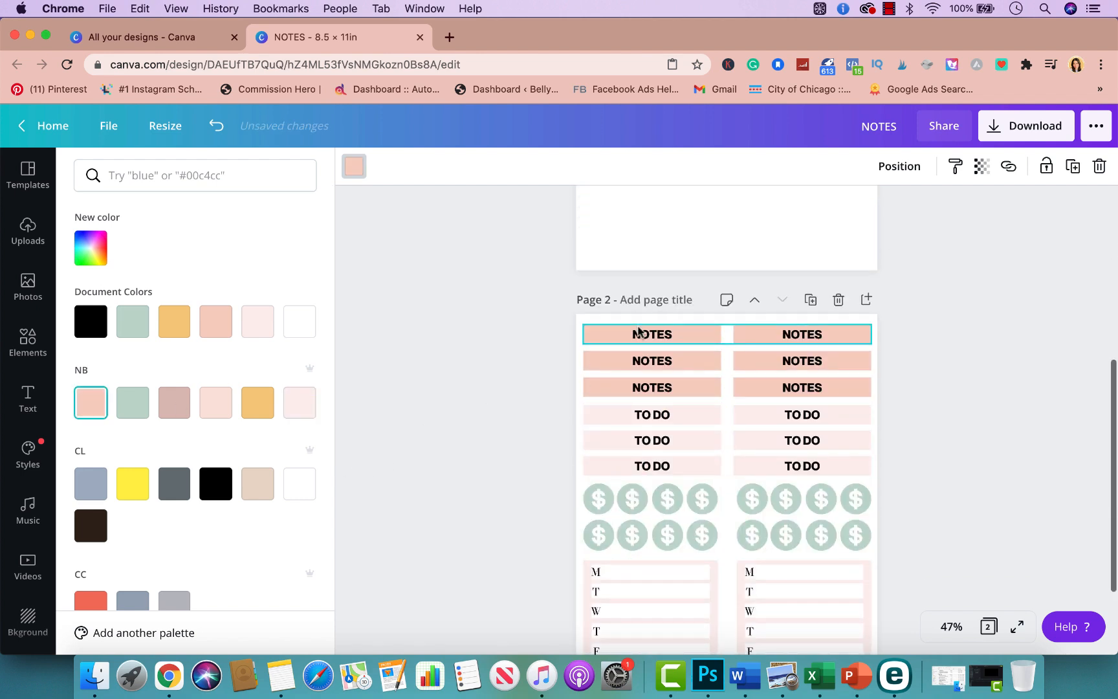
pyautogui.scroll(5, 638, 330)
pyautogui.click(532, 347)
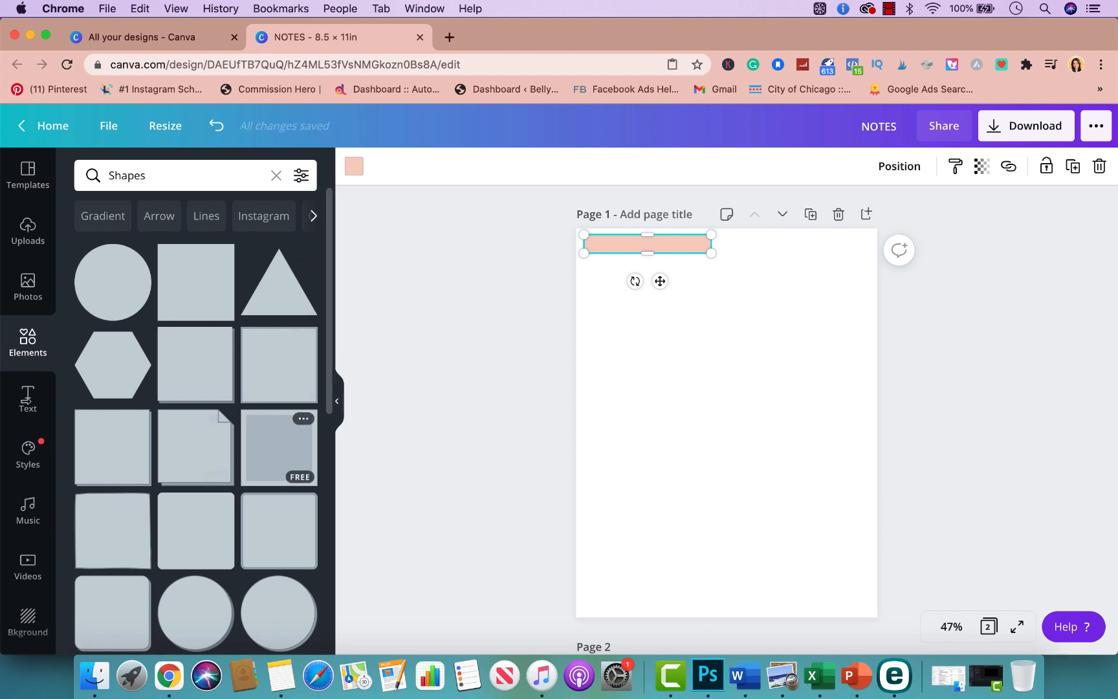
# Add a heading text over the peach bar and make it read "NOTES"
pyautogui.click(27, 395)
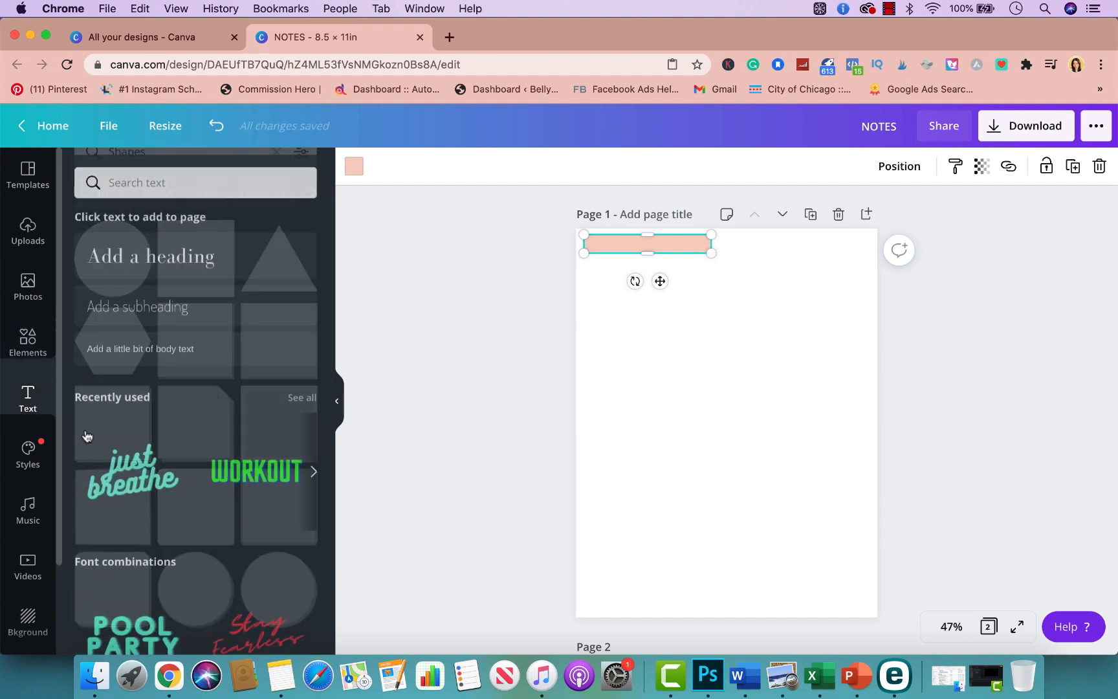
pyautogui.moveTo(162, 252); pyautogui.dragTo(671, 236)
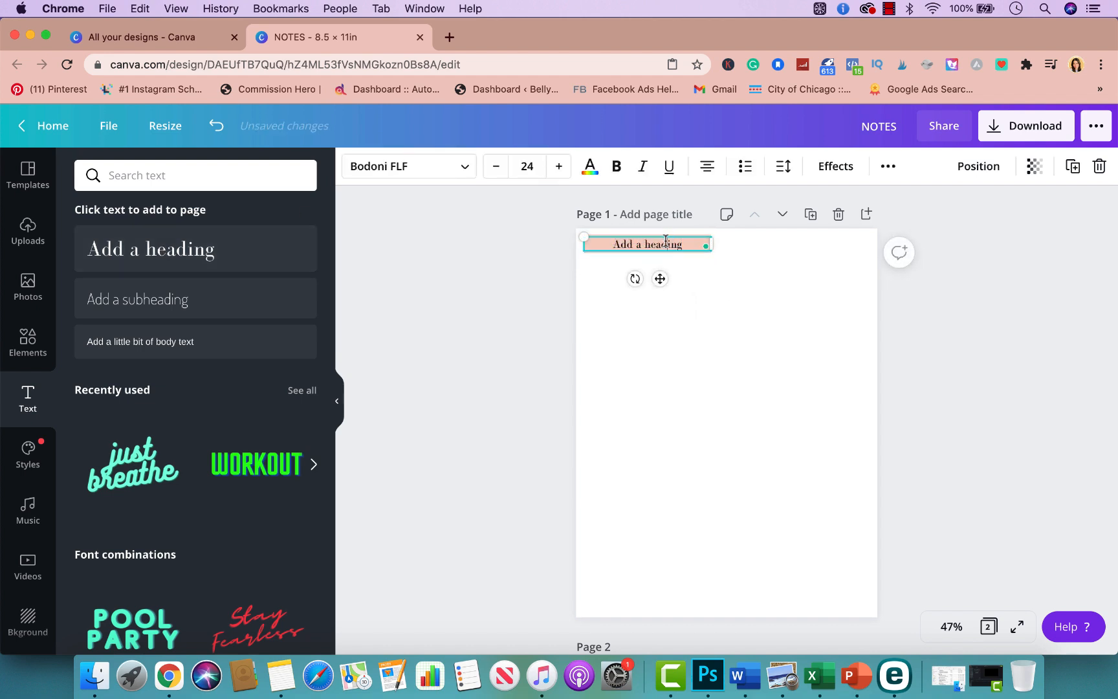
pyautogui.write('NOTES')
# Format the NOTES text in bold Neue Montreal
pyautogui.doubleClick(662, 244)
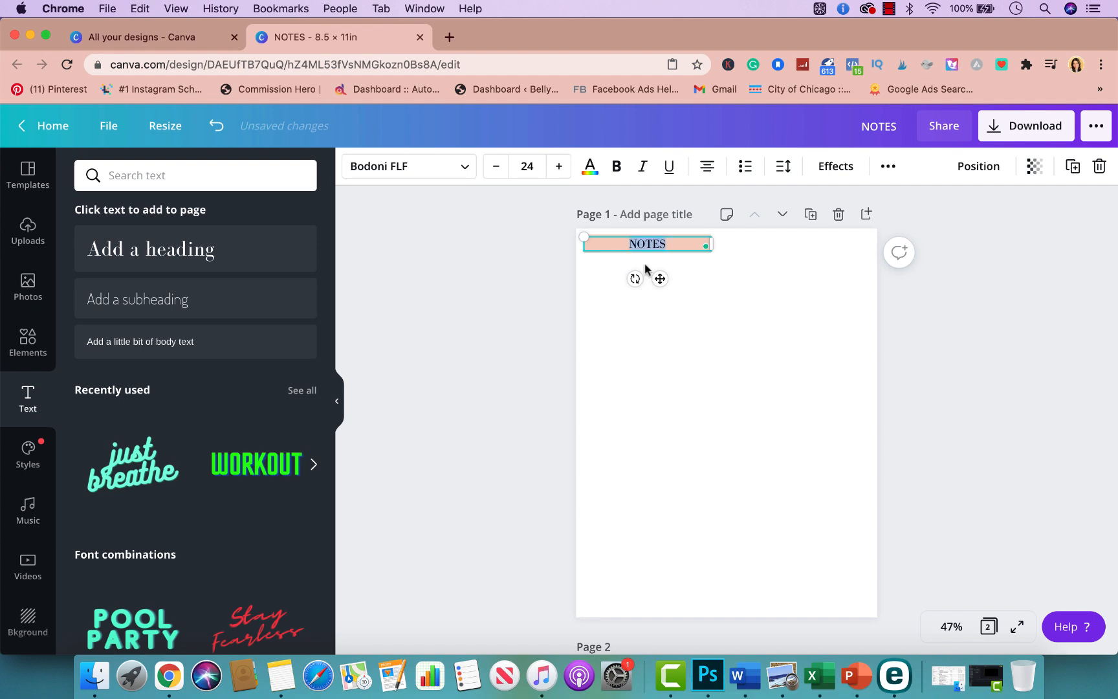
pyautogui.click(469, 170)
pyautogui.click(197, 306)
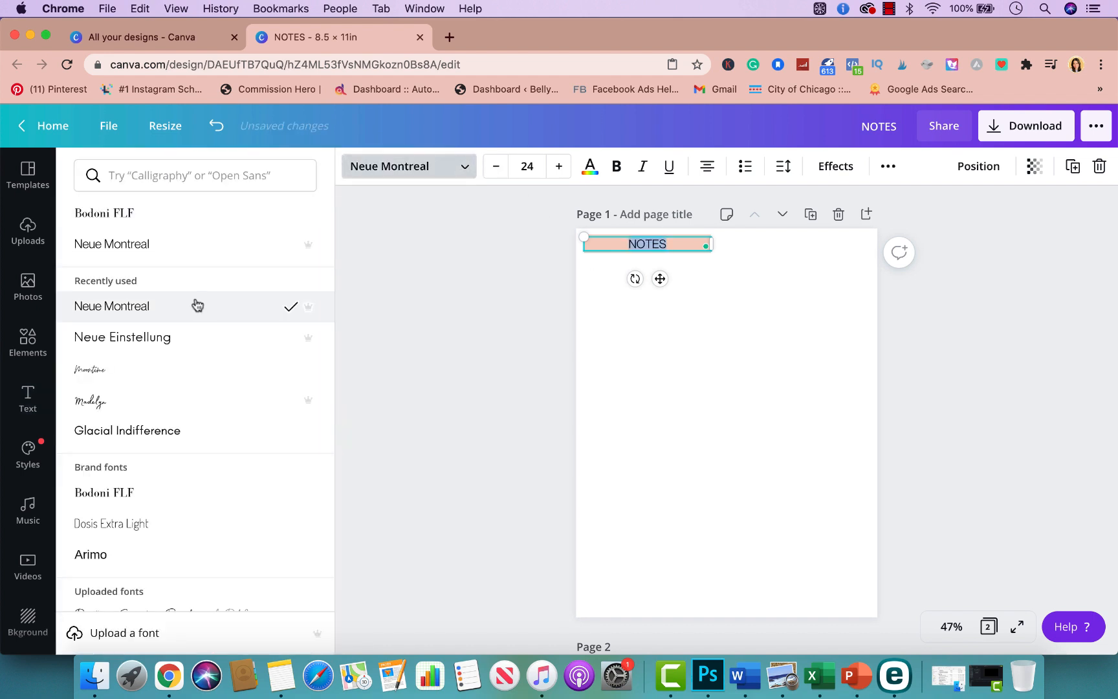
pyautogui.click(618, 165)
pyautogui.click(512, 399)
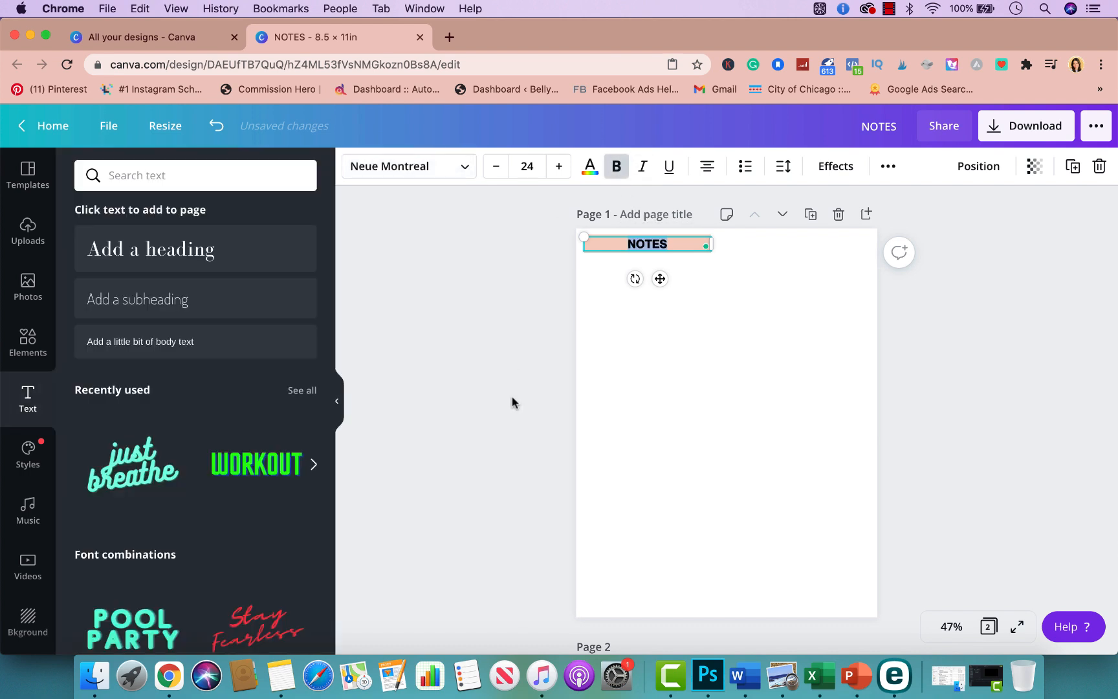
pyautogui.click(512, 399)
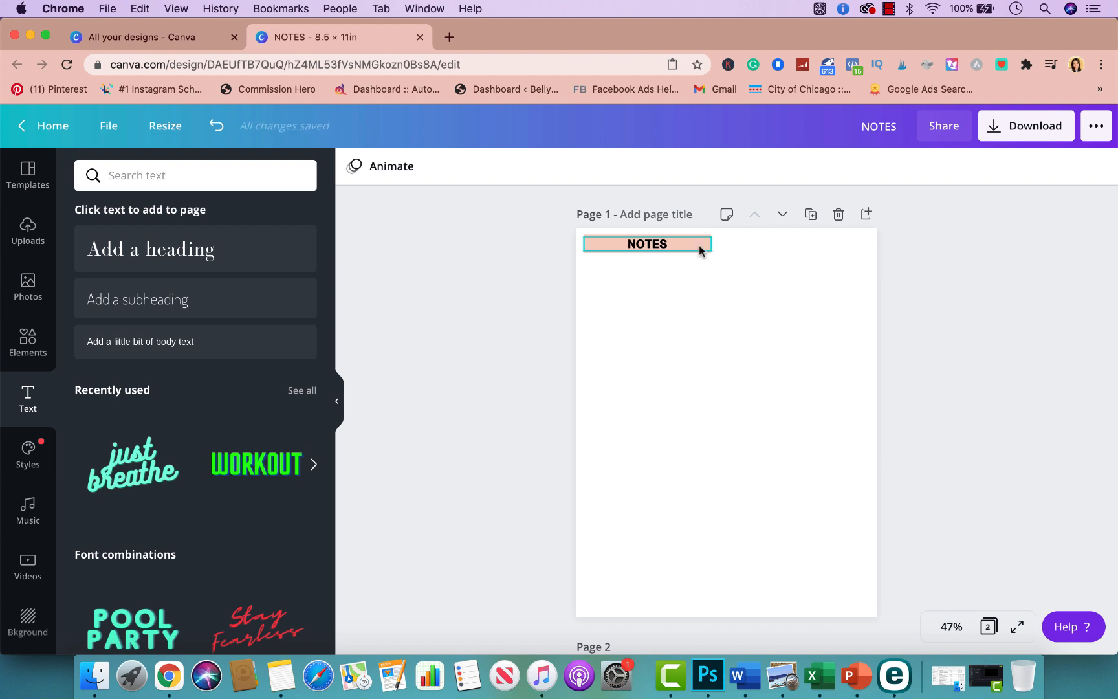
pyautogui.click(638, 324)
# Duplicate the NOTES text and place the copy on the empty area to the right of the bar
pyautogui.click(603, 249)
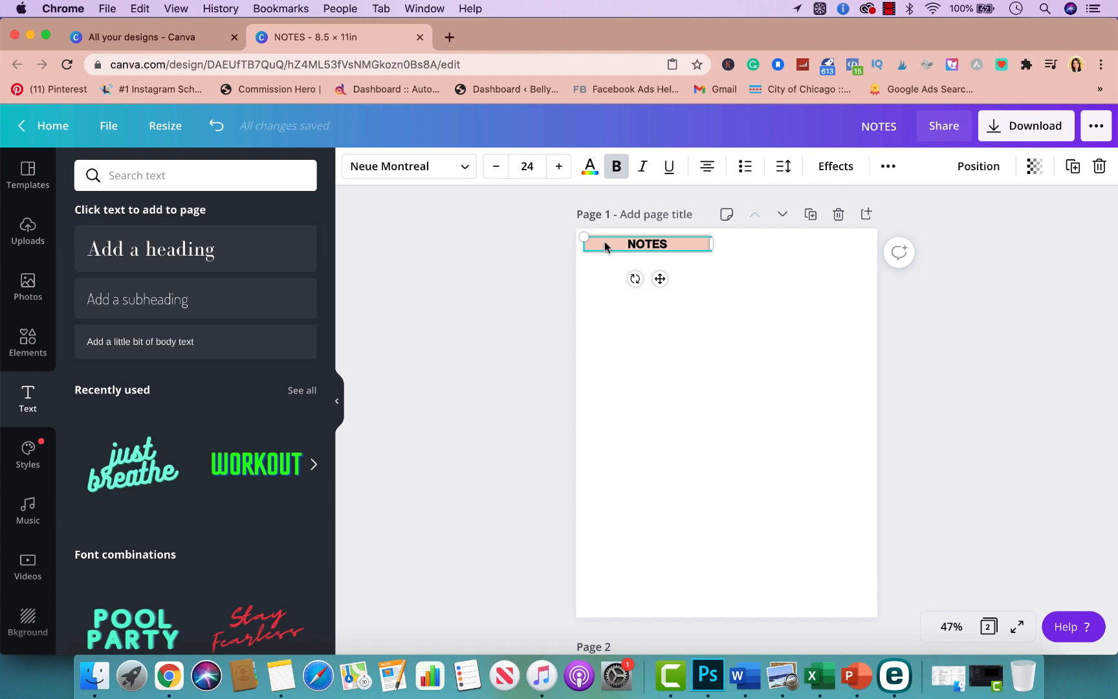
pyautogui.click(1072, 169)
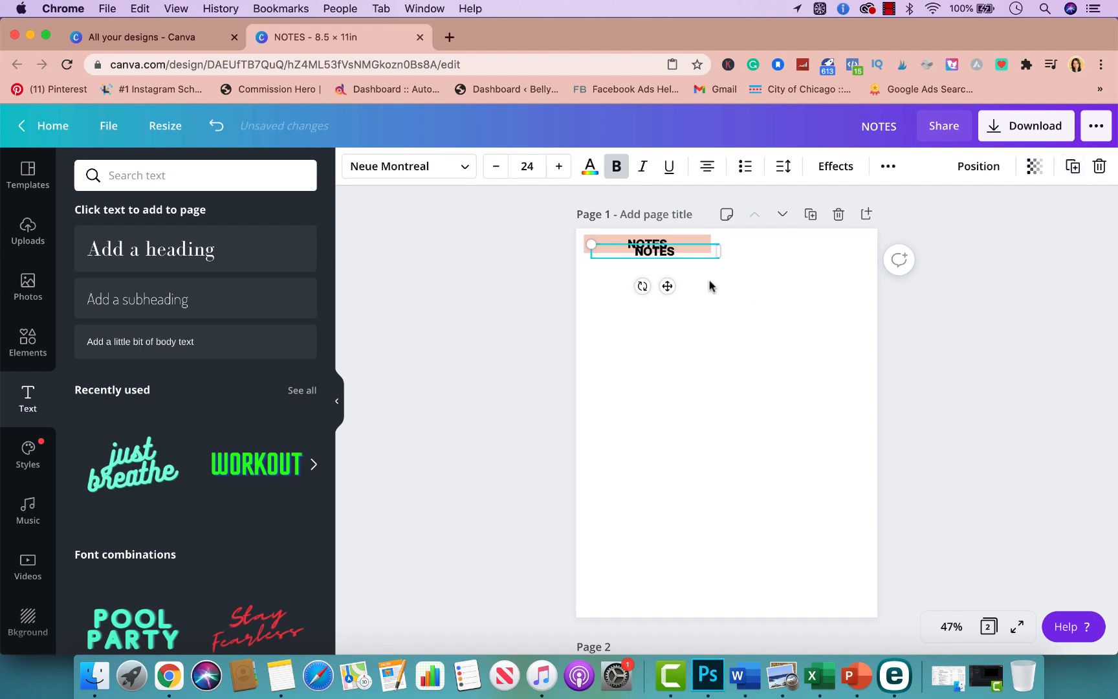
pyautogui.moveTo(674, 252); pyautogui.dragTo(794, 253)
# Shift the original NOTES text slightly right to reach the bar, then duplicate the bar and align the copy directly below it
pyautogui.click(592, 287)
pyautogui.click(584, 246)
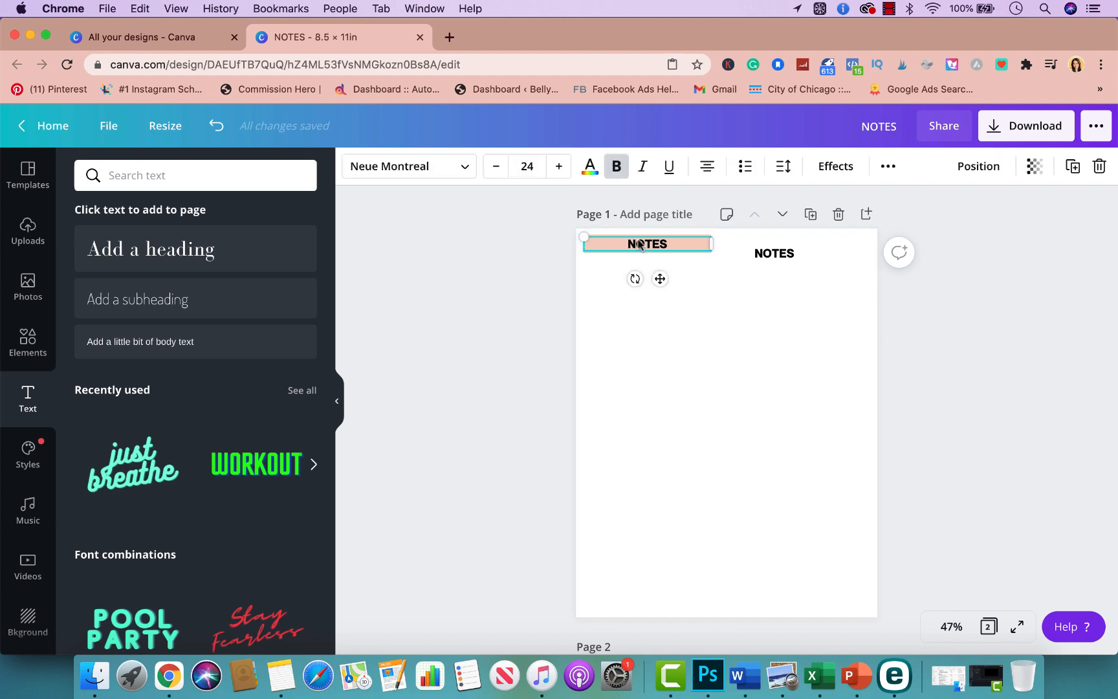
pyautogui.moveTo(638, 244); pyautogui.dragTo(654, 244)
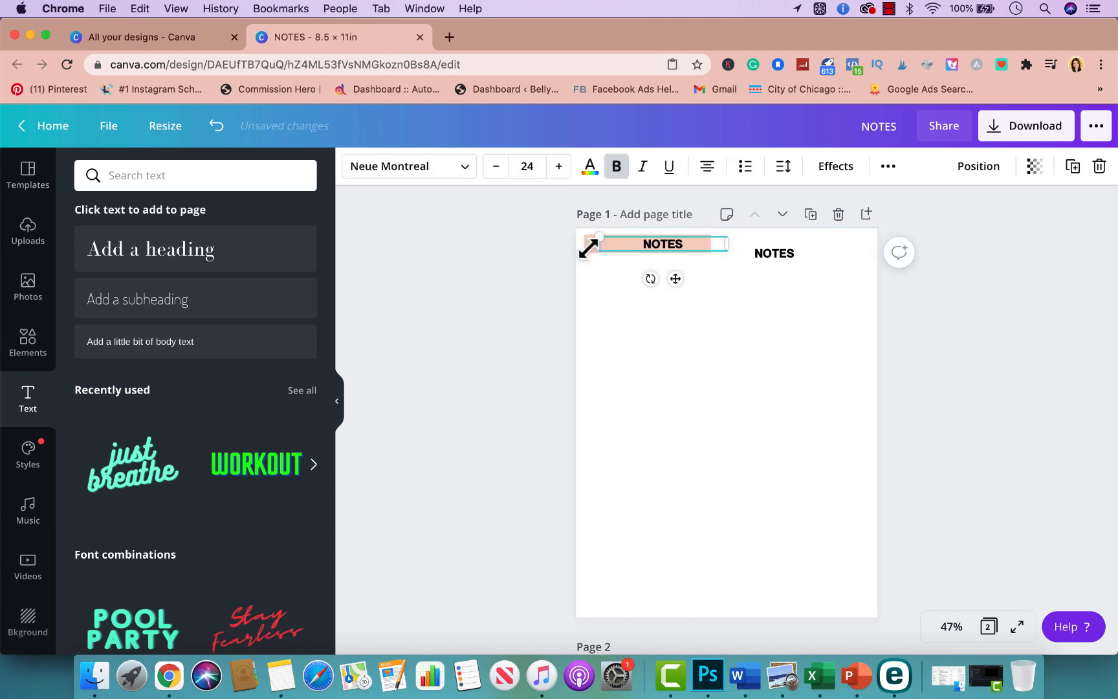
pyautogui.click(565, 250)
pyautogui.click(590, 244)
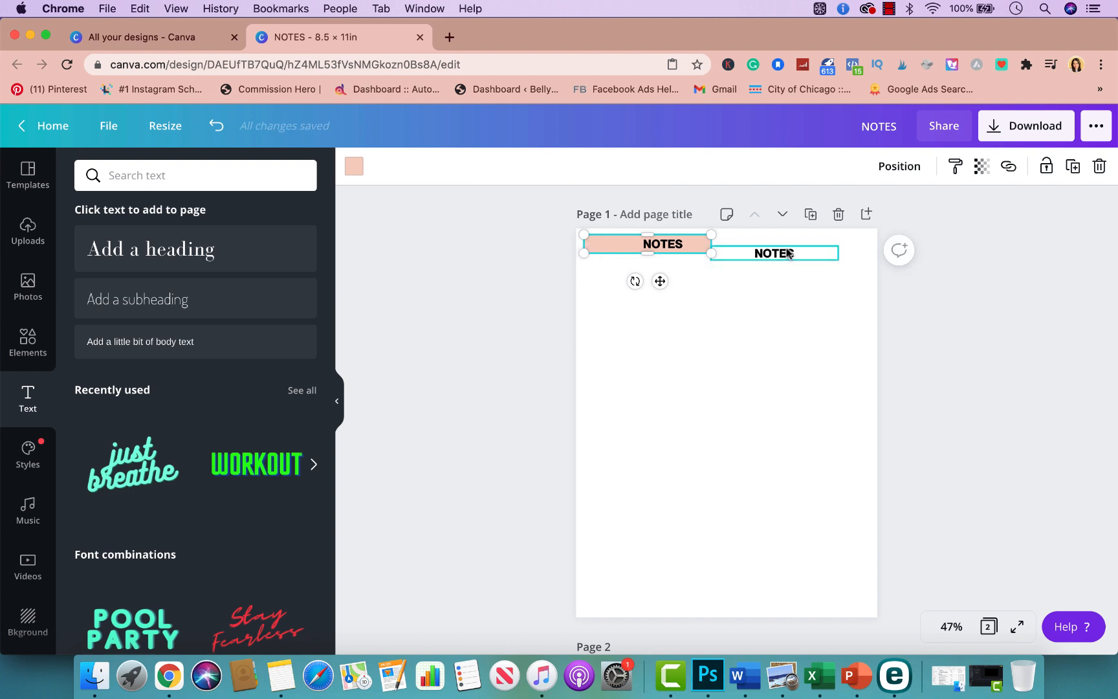
pyautogui.click(1073, 167)
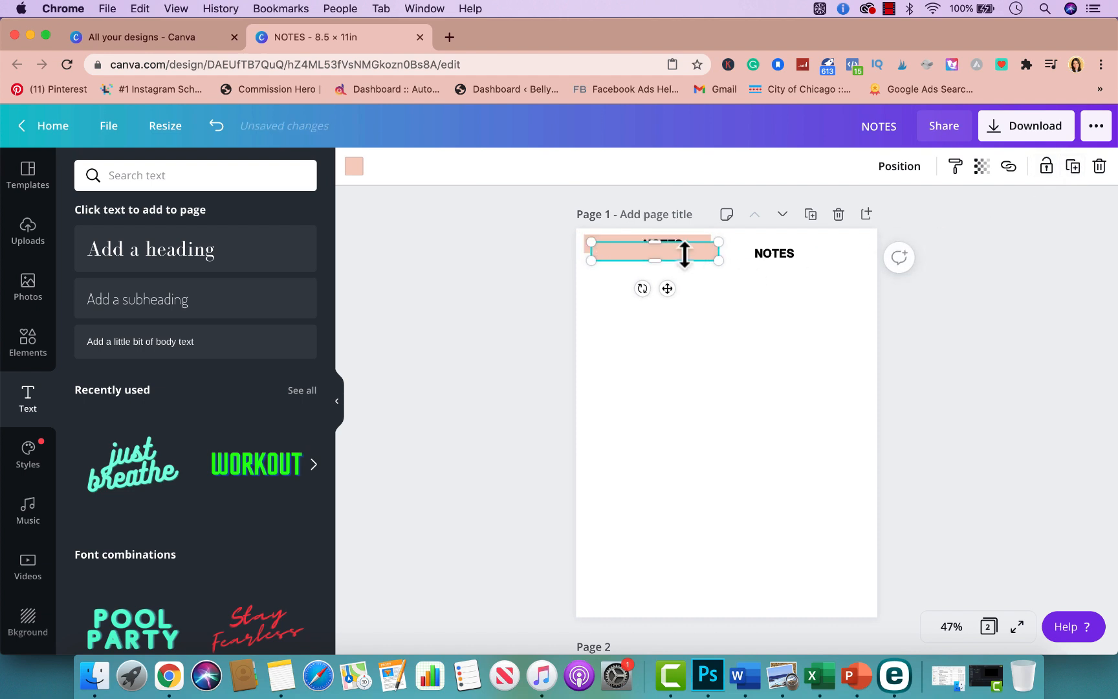
pyautogui.moveTo(684, 254)
pyautogui.mouseDown()
pyautogui.moveTo(681, 282)
pyautogui.moveTo(678, 272)
pyautogui.mouseUp()
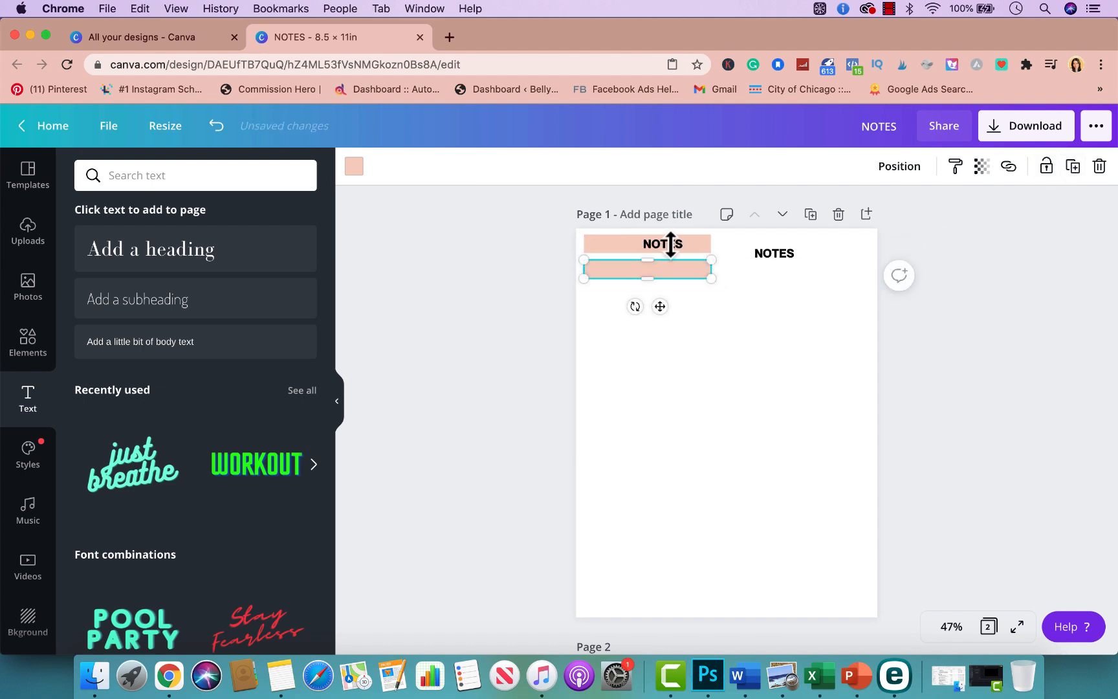
# Center the original NOTES text on the first bar again and move the spare NOTES copy up beside it
pyautogui.click(536, 355)
pyautogui.moveTo(664, 245); pyautogui.dragTo(651, 245)
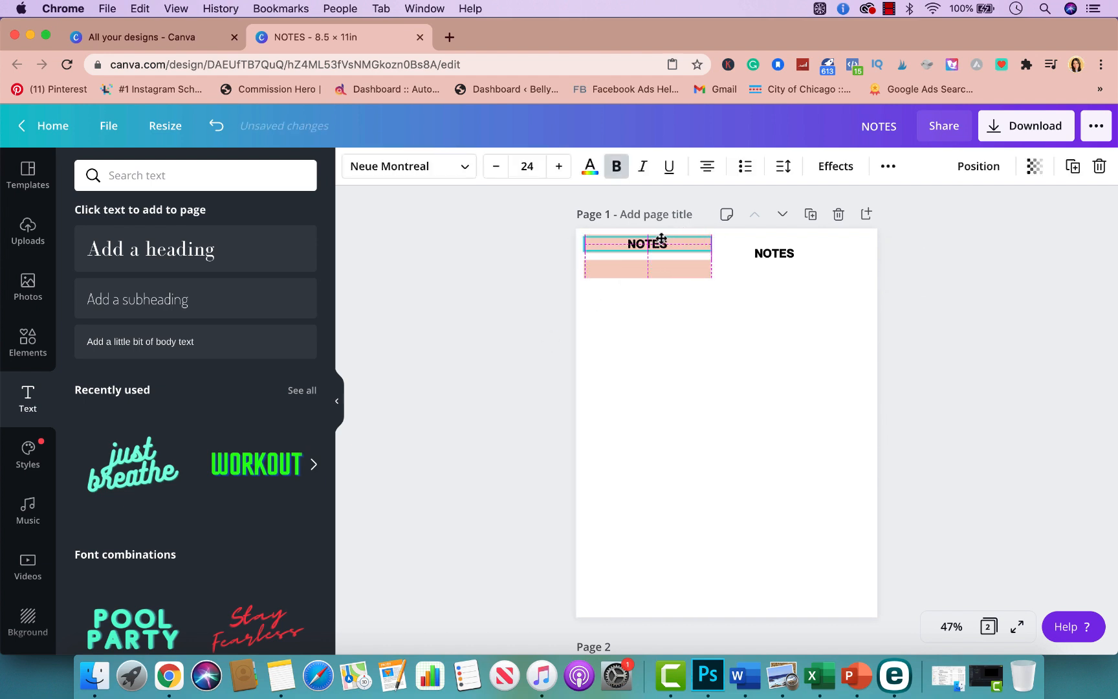
pyautogui.moveTo(779, 253)
pyautogui.mouseDown()
pyautogui.moveTo(676, 262)
pyautogui.moveTo(773, 242)
pyautogui.mouseUp()
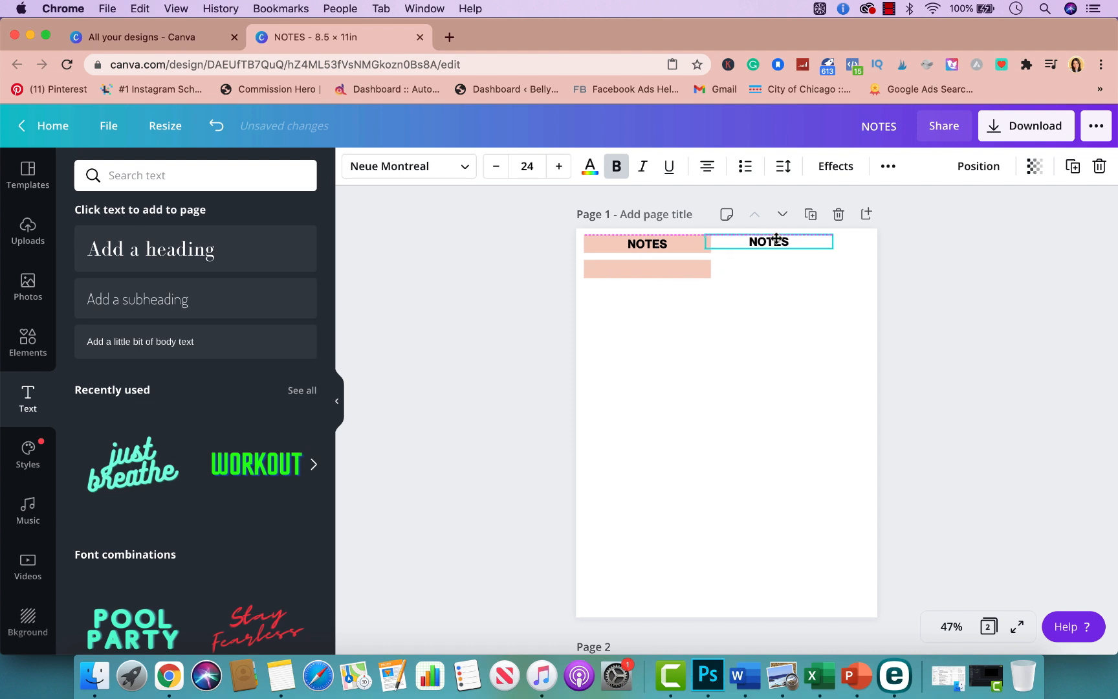
# Duplicate the second peach bar and align the copy below it as a third bar
pyautogui.click(677, 272)
pyautogui.click(1073, 166)
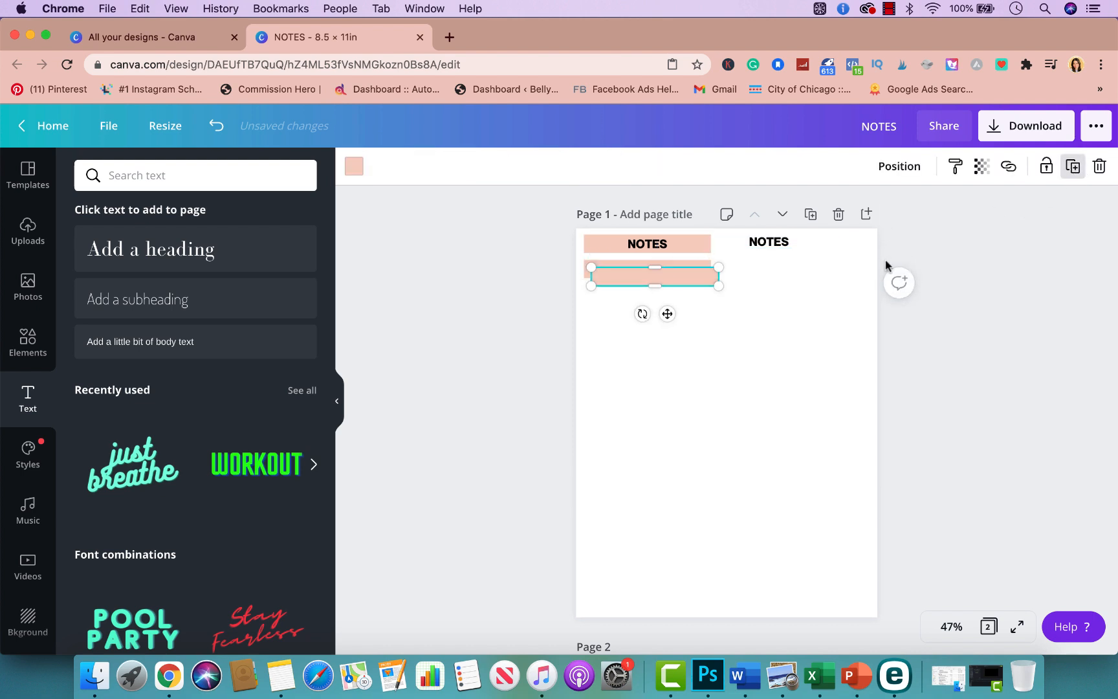
pyautogui.moveTo(688, 276); pyautogui.dragTo(679, 295)
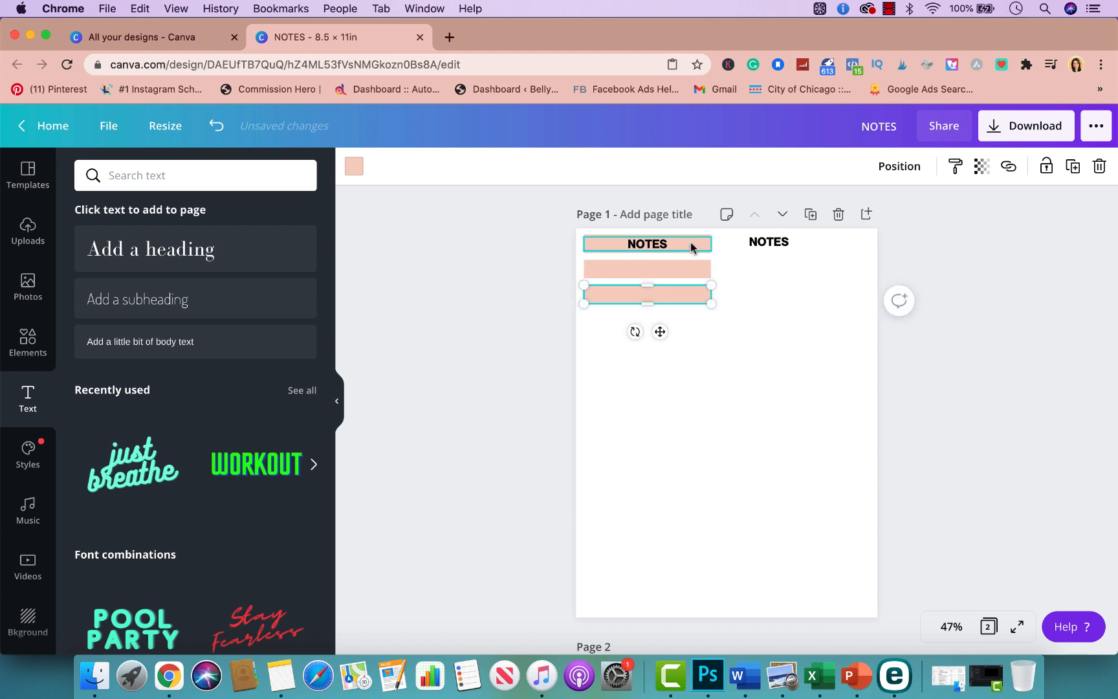
# Move the spare NOTES text onto the third bar and bring it forward in front of the shape
pyautogui.moveTo(770, 237); pyautogui.dragTo(656, 297)
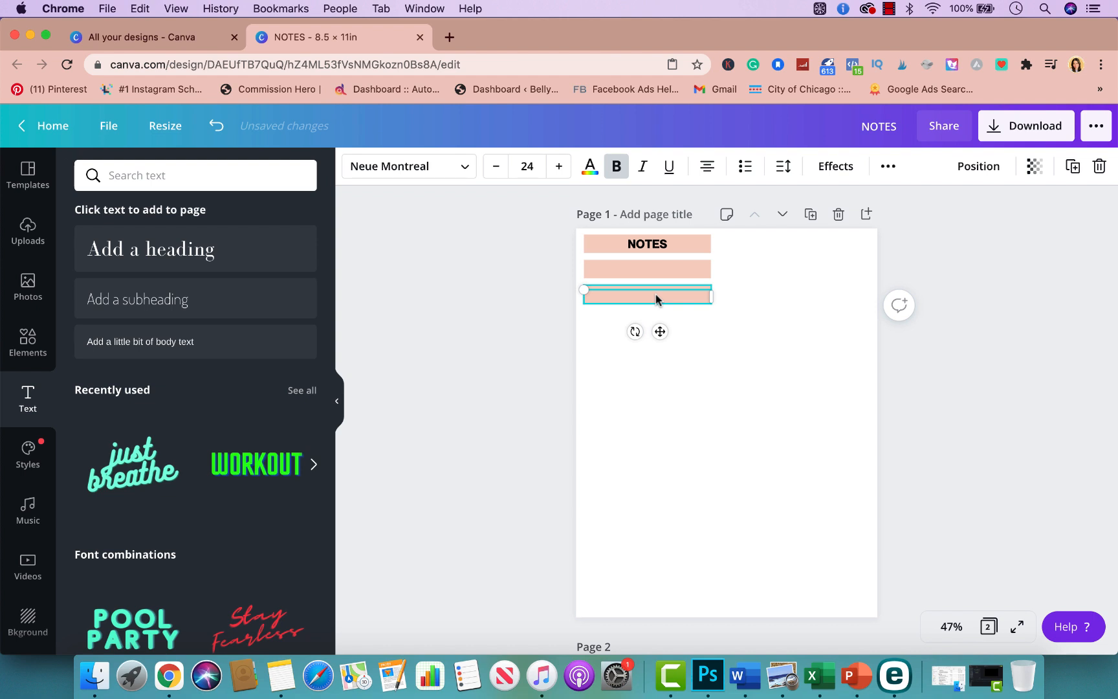
pyautogui.click(974, 167)
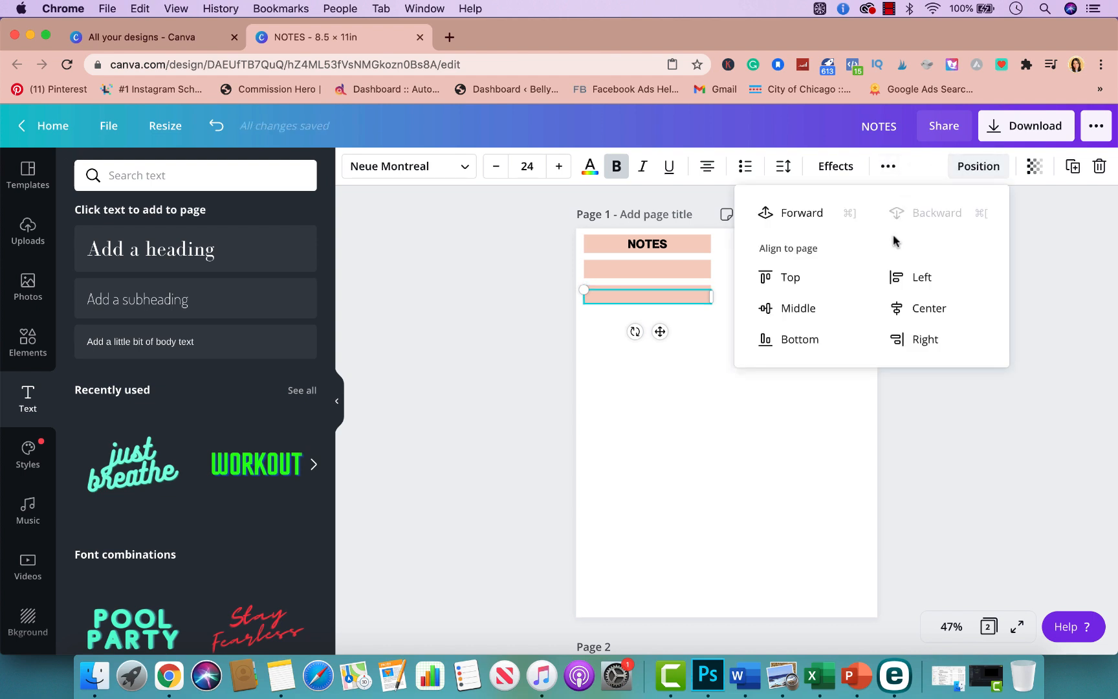
pyautogui.click(796, 216)
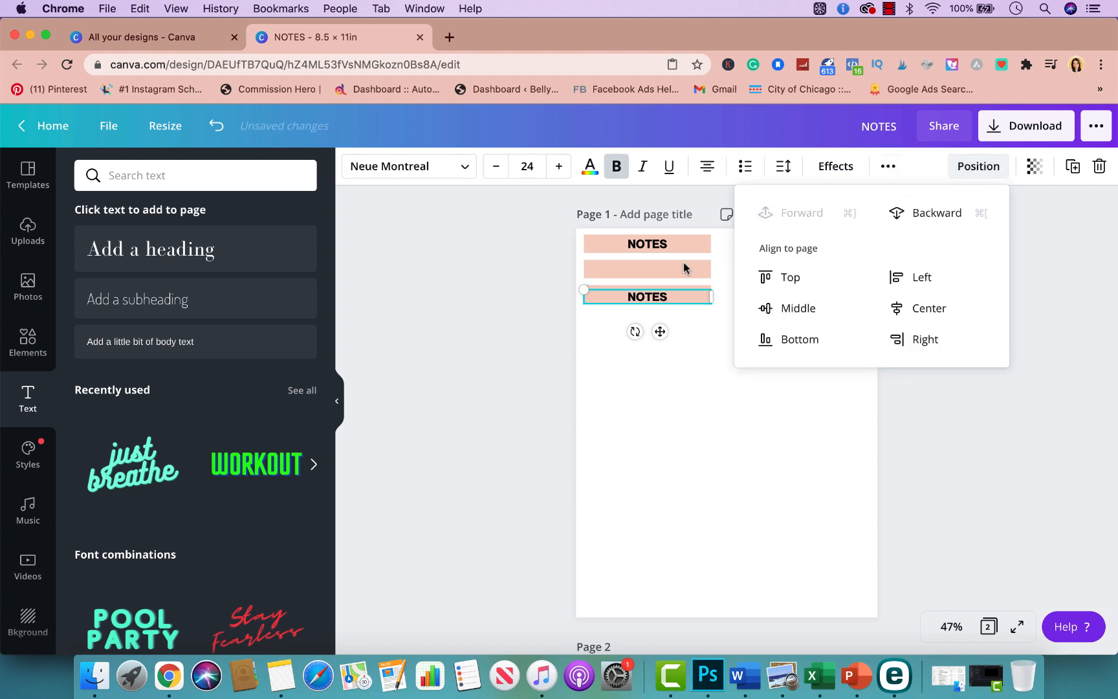
# Duplicate the NOTES text from the third bar and center the copies on the second and third peach bars
pyautogui.click(681, 394)
pyautogui.click(661, 297)
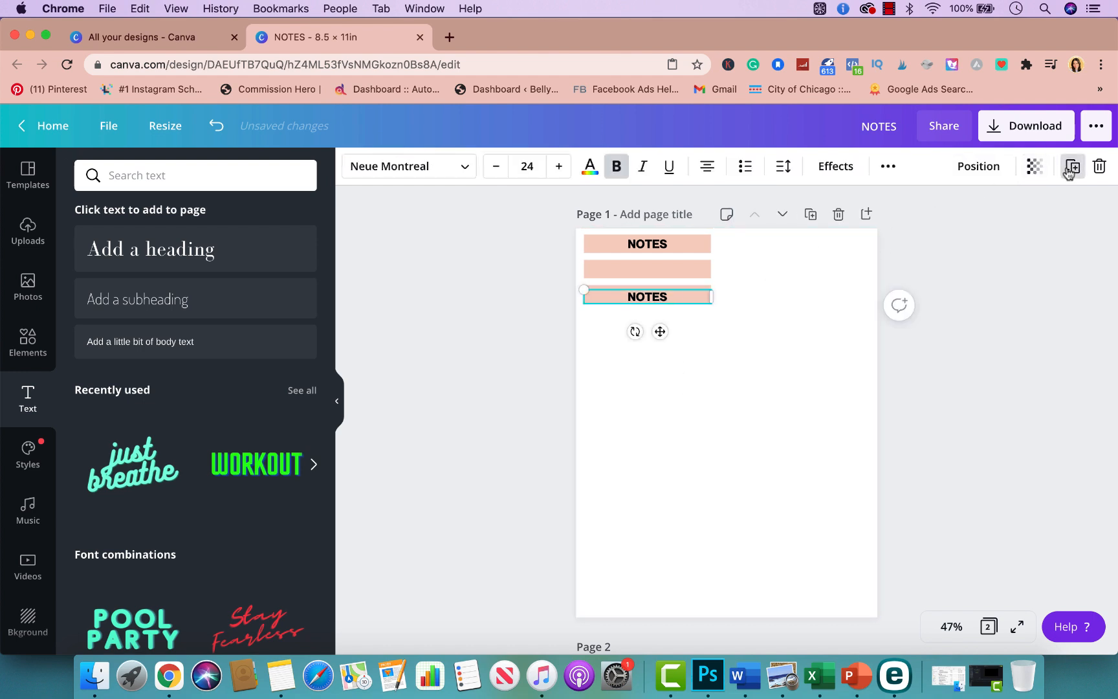
pyautogui.click(1069, 170)
pyautogui.moveTo(664, 311)
pyautogui.mouseDown()
pyautogui.moveTo(655, 268)
pyautogui.moveTo(657, 295)
pyautogui.mouseUp()
pyautogui.click(741, 259)
pyautogui.click(687, 283)
pyautogui.click(682, 292)
pyautogui.click(739, 444)
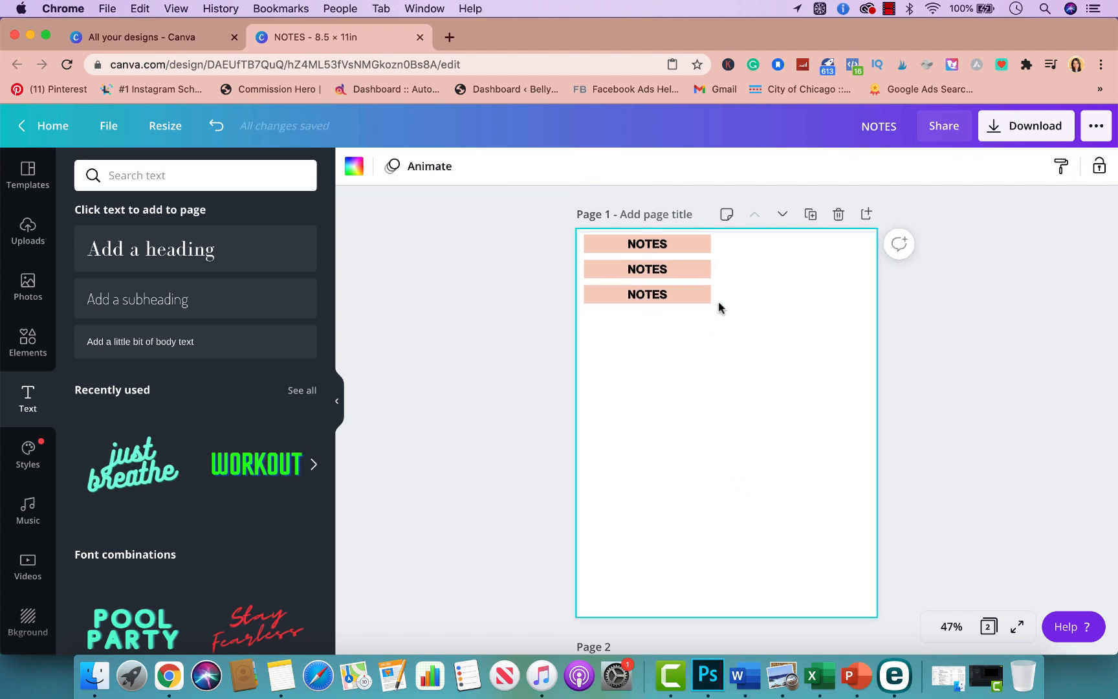
# Group the three NOTES labels and paste a copy of the group beside them as a second column
pyautogui.moveTo(715, 308); pyautogui.dragTo(570, 227)
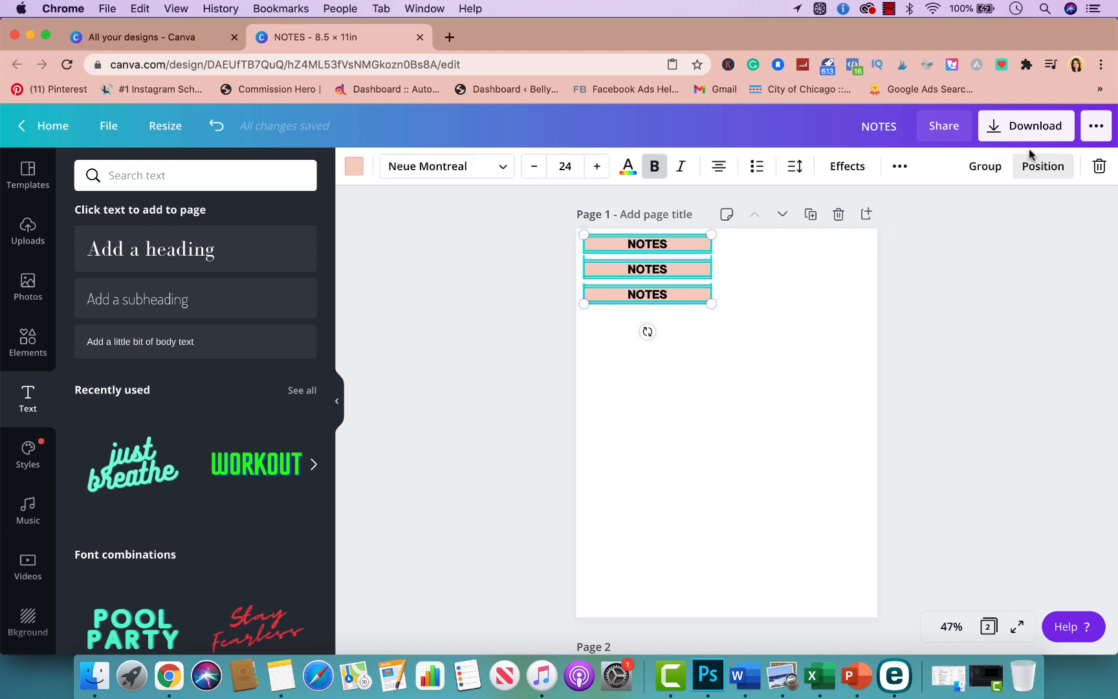
pyautogui.click(987, 167)
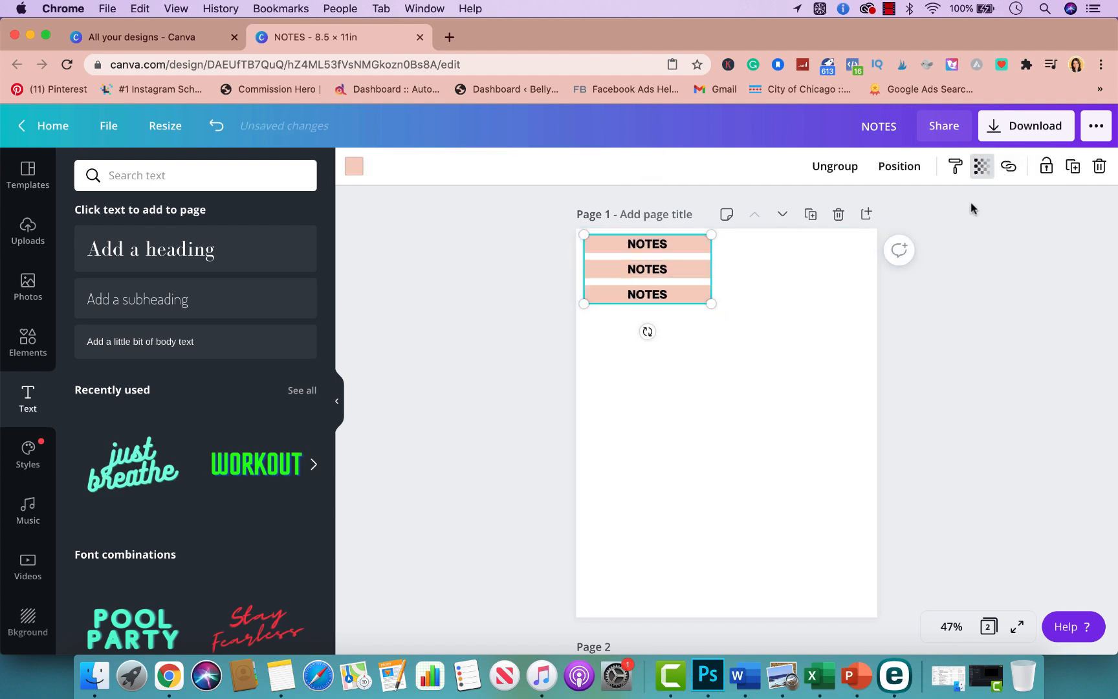
pyautogui.rightClick(676, 270)
pyautogui.click(698, 292)
pyautogui.rightClick(714, 338)
pyautogui.click(736, 390)
pyautogui.moveTo(686, 277); pyautogui.dragTo(834, 273)
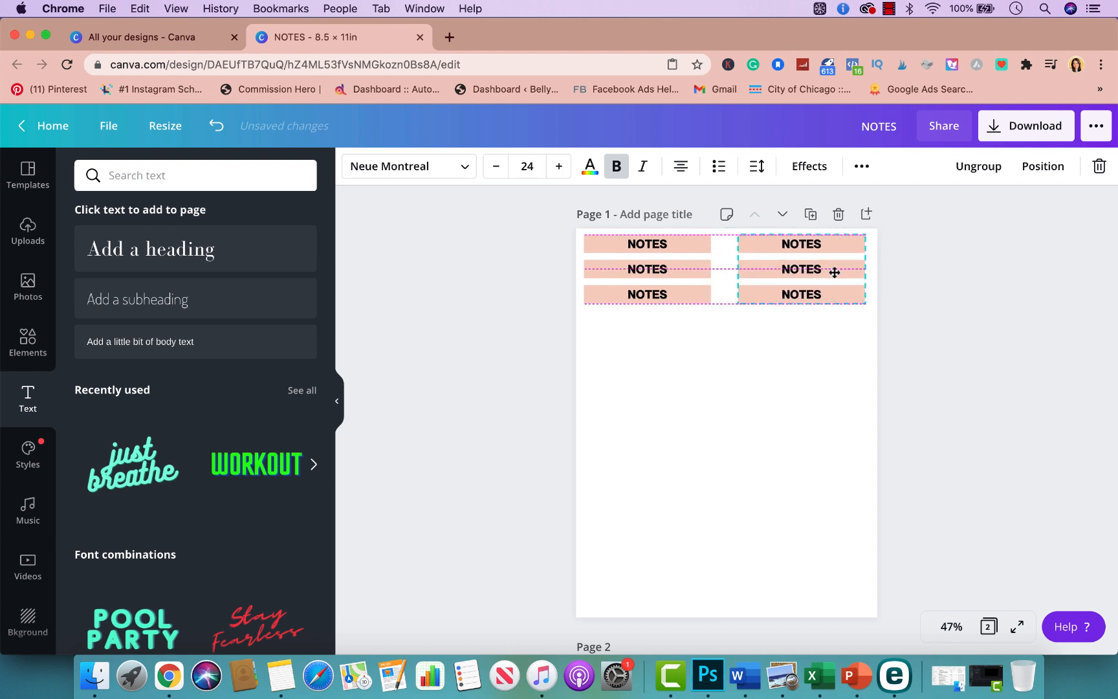
# Nudge the two NOTES groups inward from the page edges, keeping their tops level
pyautogui.moveTo(696, 270); pyautogui.dragTo(705, 272)
pyautogui.moveTo(798, 265); pyautogui.dragTo(794, 264)
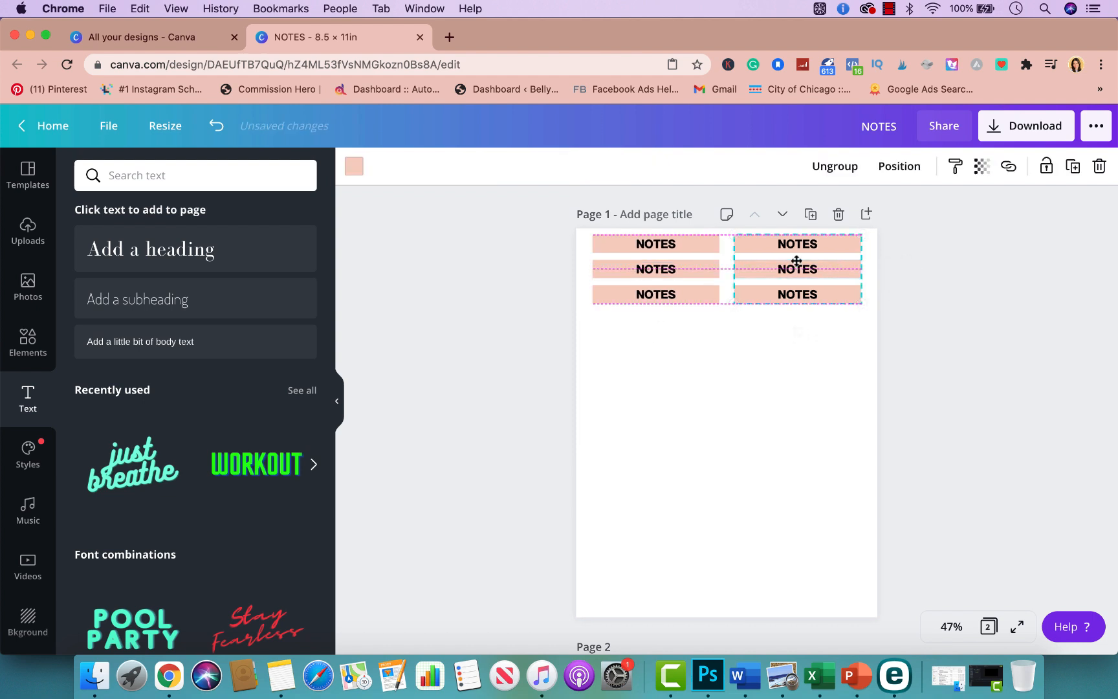
pyautogui.click(780, 398)
pyautogui.click(795, 292)
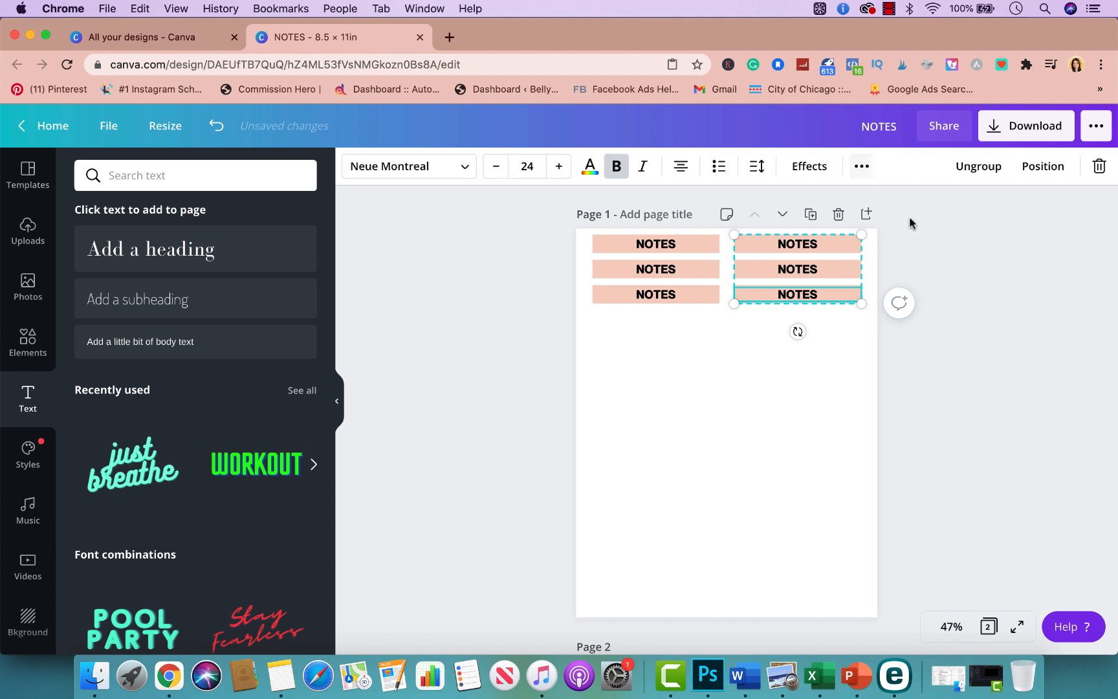
pyautogui.click(977, 169)
pyautogui.click(977, 167)
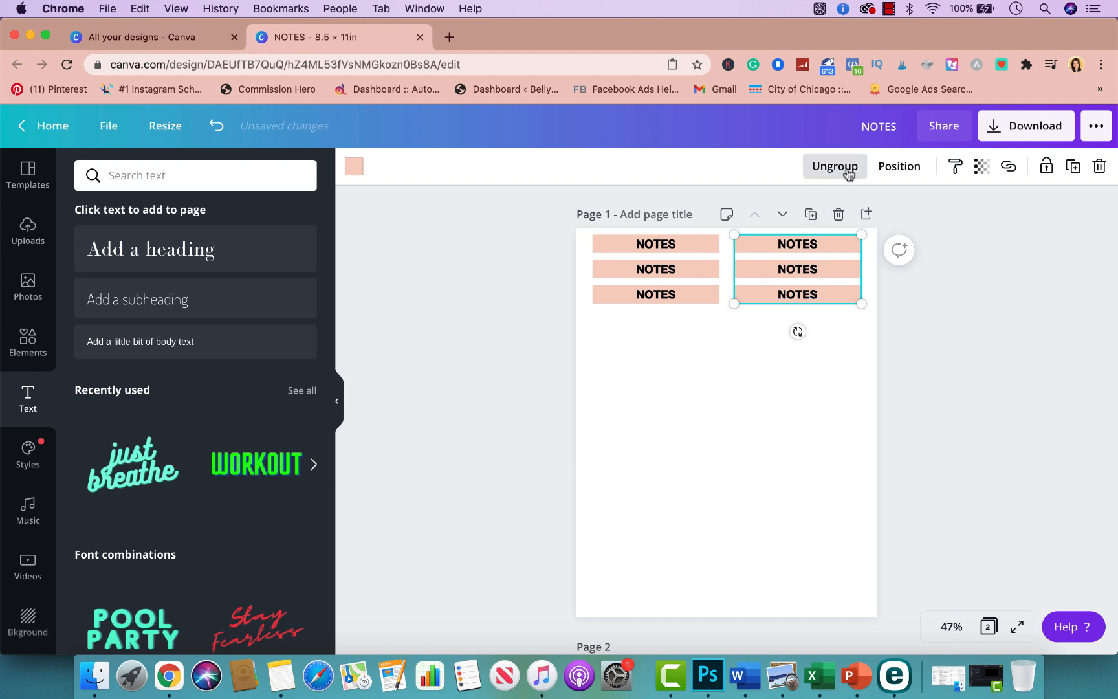
pyautogui.moveTo(818, 299)
pyautogui.mouseDown()
pyautogui.moveTo(799, 350)
pyautogui.moveTo(839, 300)
pyautogui.moveTo(830, 290)
pyautogui.mouseUp()
# Paste a copy of the second-column NOTES group and align it directly beneath the first column's labels
pyautogui.rightClick(828, 292)
pyautogui.click(841, 309)
pyautogui.rightClick(711, 349)
pyautogui.click(741, 399)
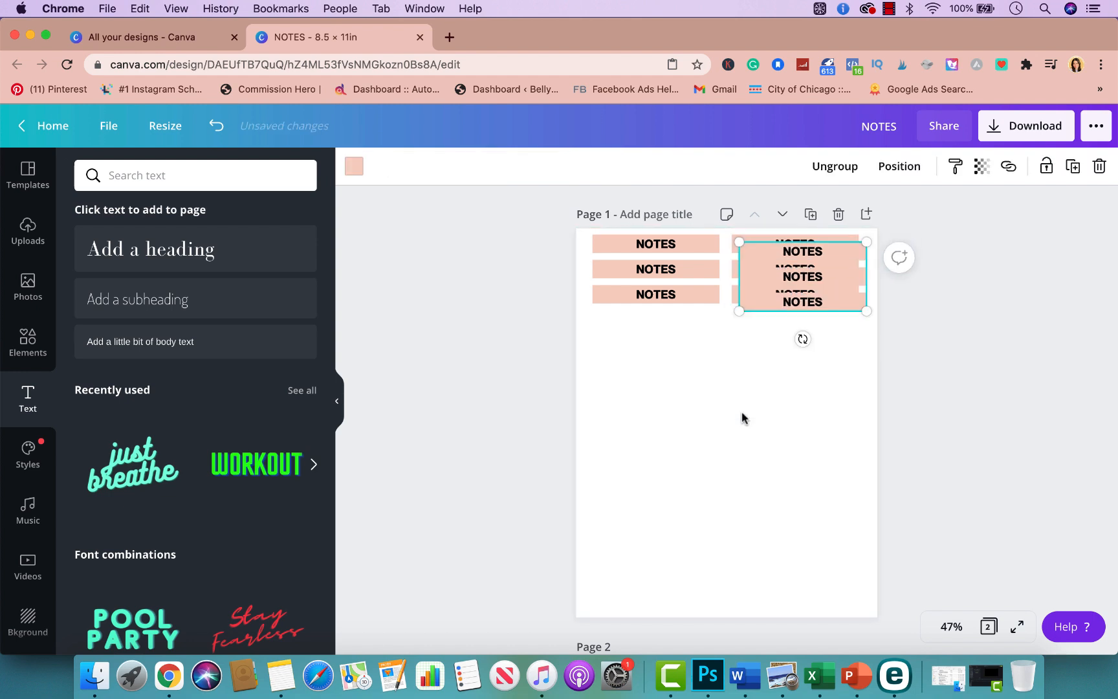
pyautogui.moveTo(813, 264); pyautogui.dragTo(665, 328)
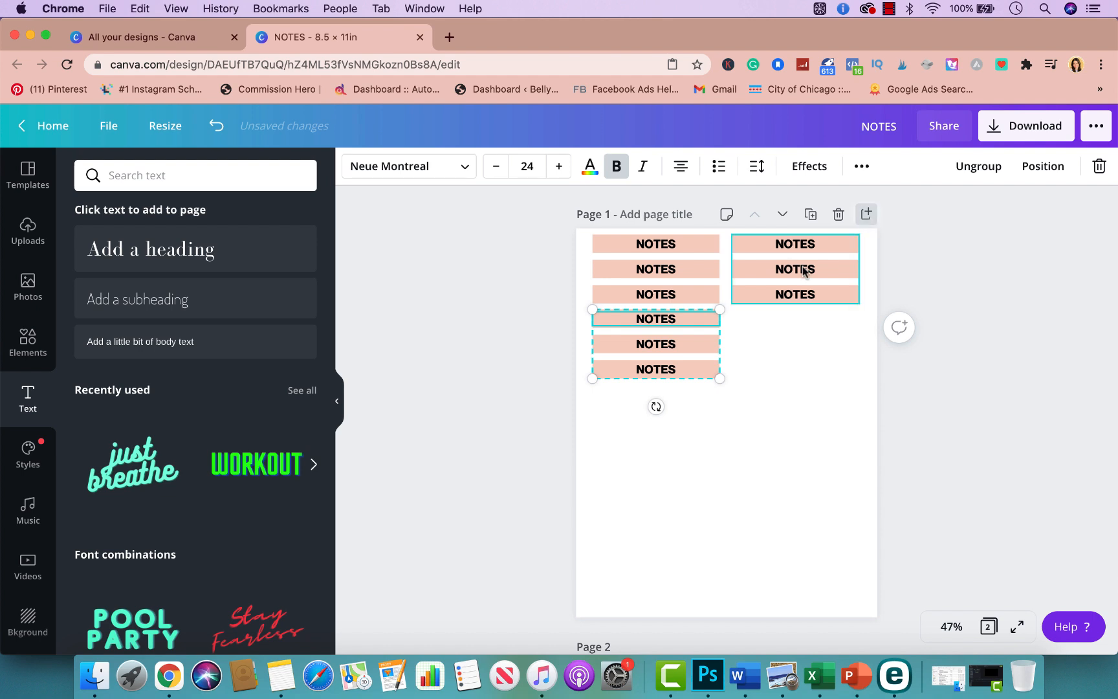
# Ungroup the lower block of labels and change its first label's text to TO DO
pyautogui.click(977, 167)
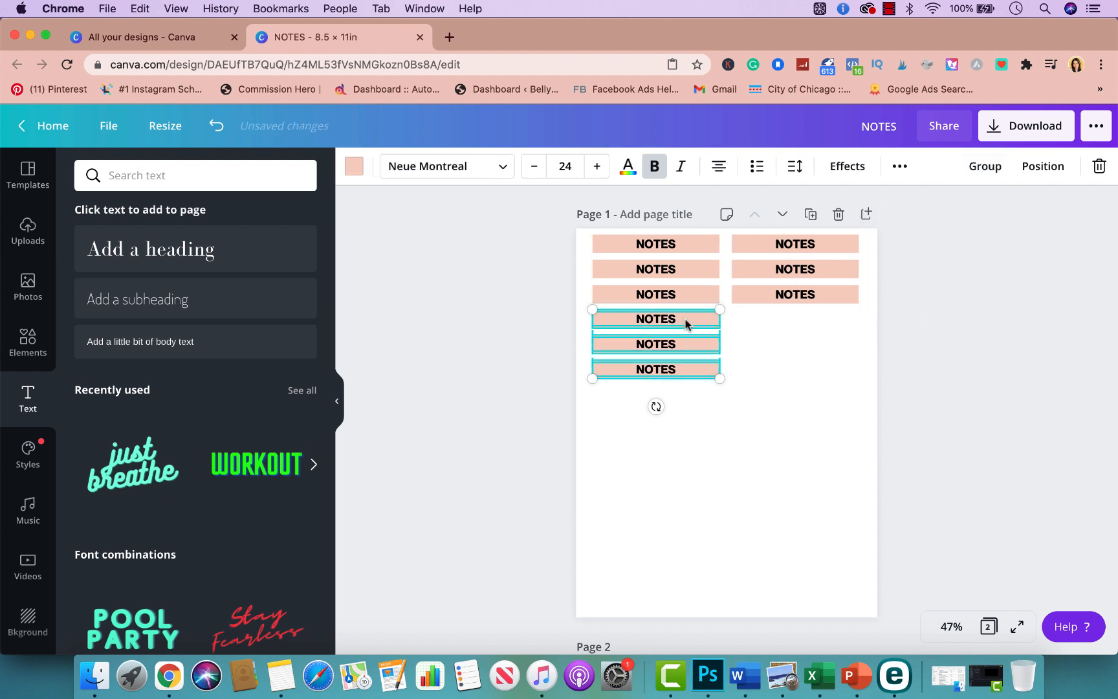
pyautogui.click(481, 464)
pyautogui.click(655, 320)
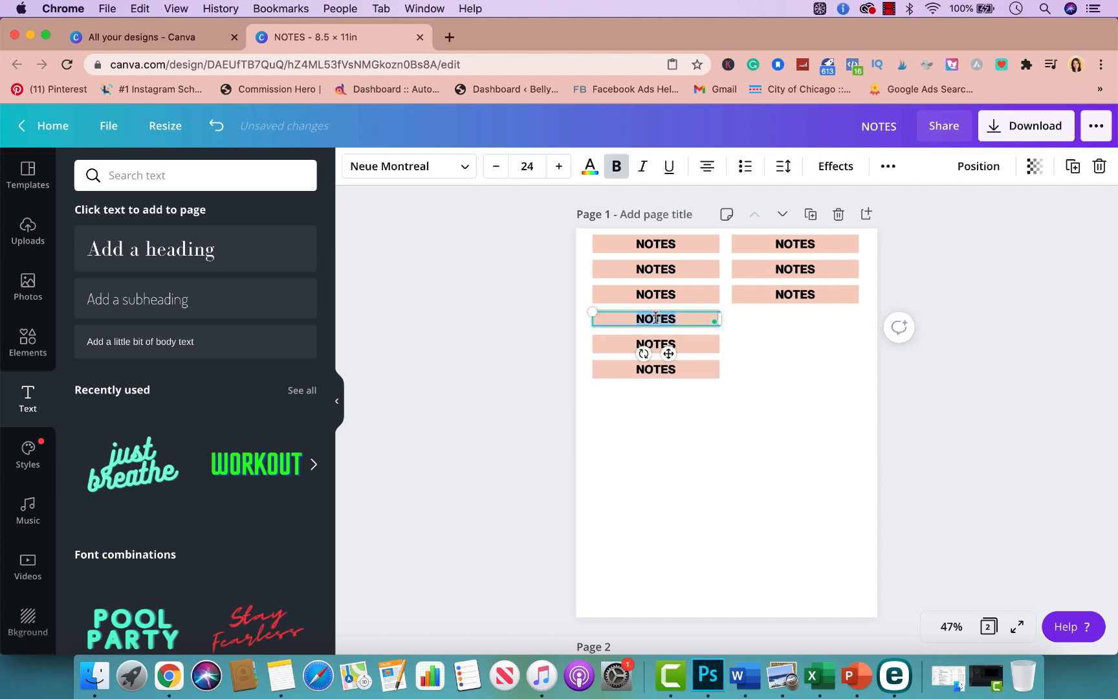
pyautogui.scroll(-6, 638, 544)
pyautogui.scroll(3, 655, 391)
pyautogui.scroll(3, 656, 397)
pyautogui.write('TO DO')
# Change the remaining two labels in the lower block from NOTES to TO DO
pyautogui.doubleClick(684, 341)
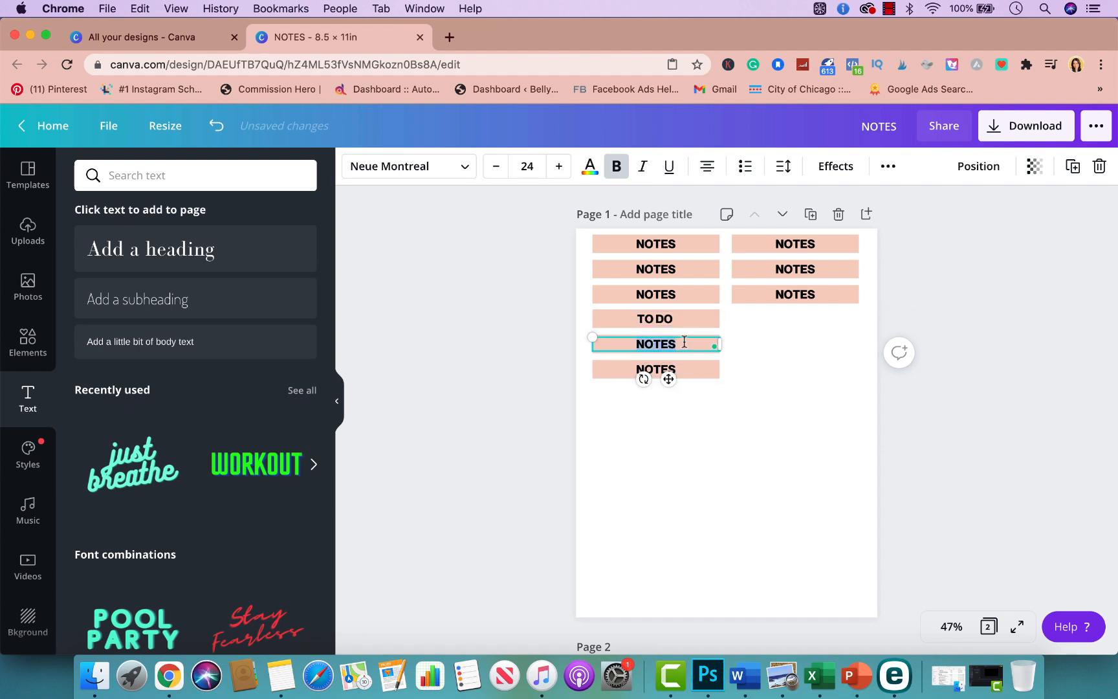
pyautogui.write('TO')
pyautogui.click(800, 399)
pyautogui.click(653, 373)
pyautogui.doubleClick(653, 372)
pyautogui.write('TO')
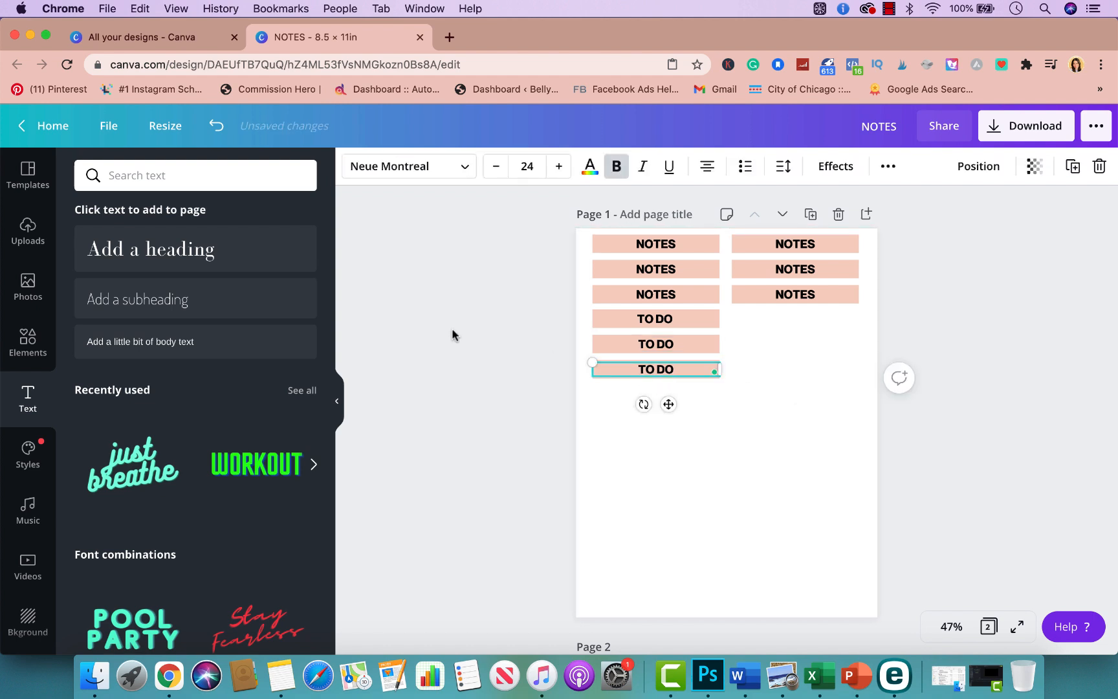
pyautogui.click(453, 334)
# Move the first TO DO text aside and recolor the bar behind it with the NB palette's light pink
pyautogui.moveTo(618, 323); pyautogui.dragTo(694, 317)
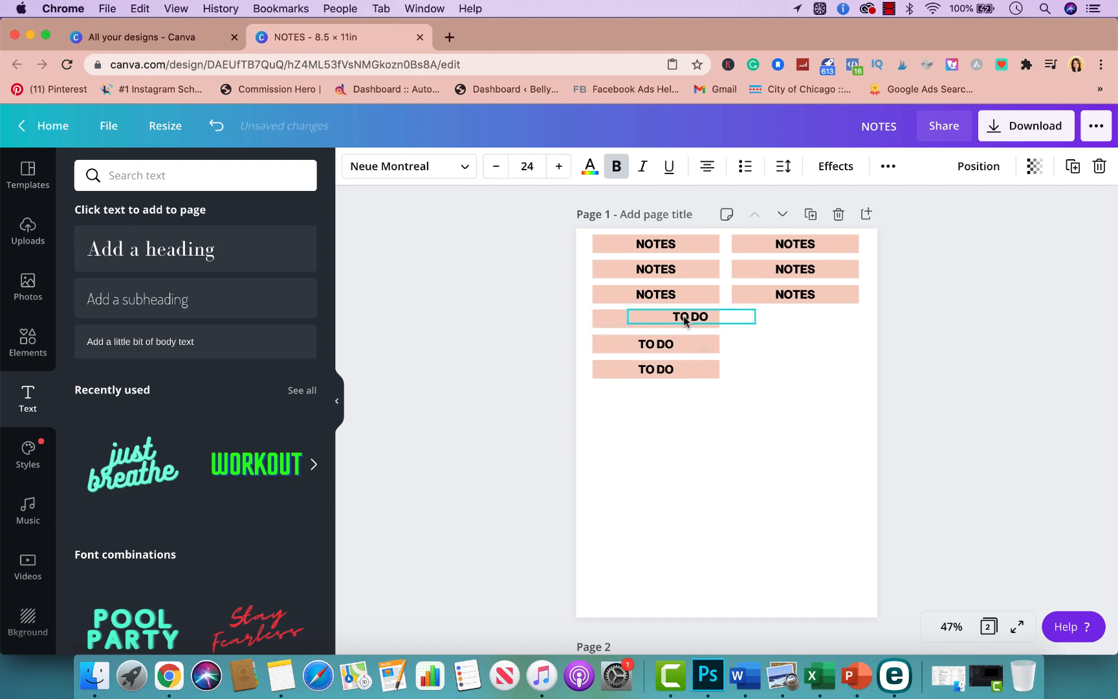
pyautogui.click(601, 318)
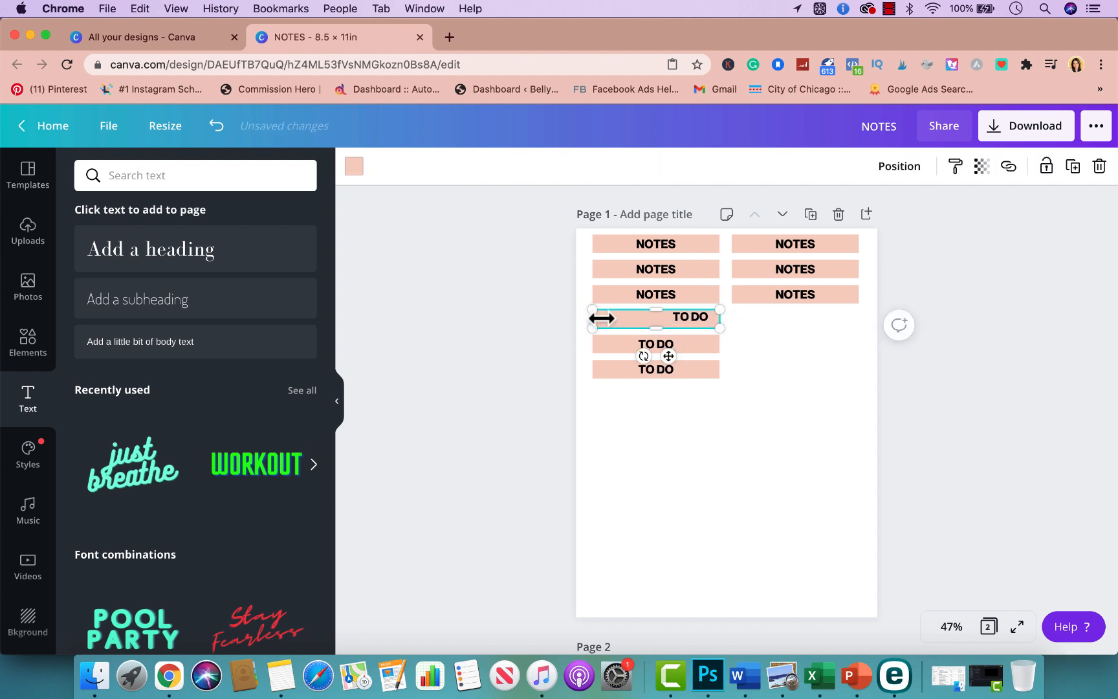
pyautogui.click(357, 171)
pyautogui.click(299, 402)
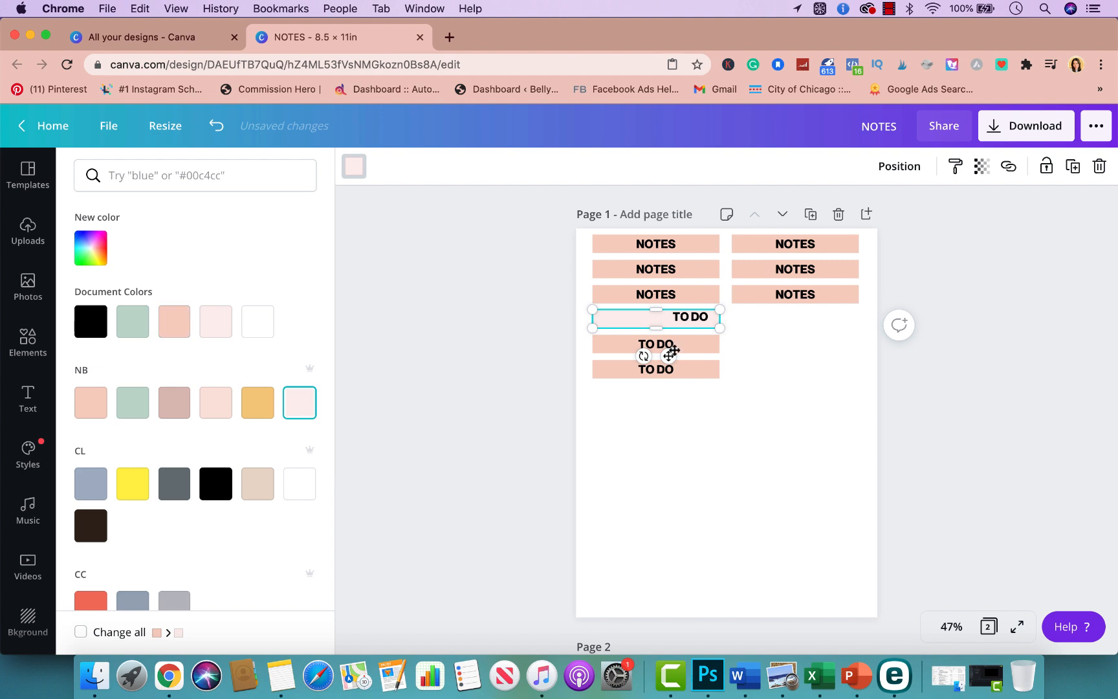
pyautogui.press('Escape')
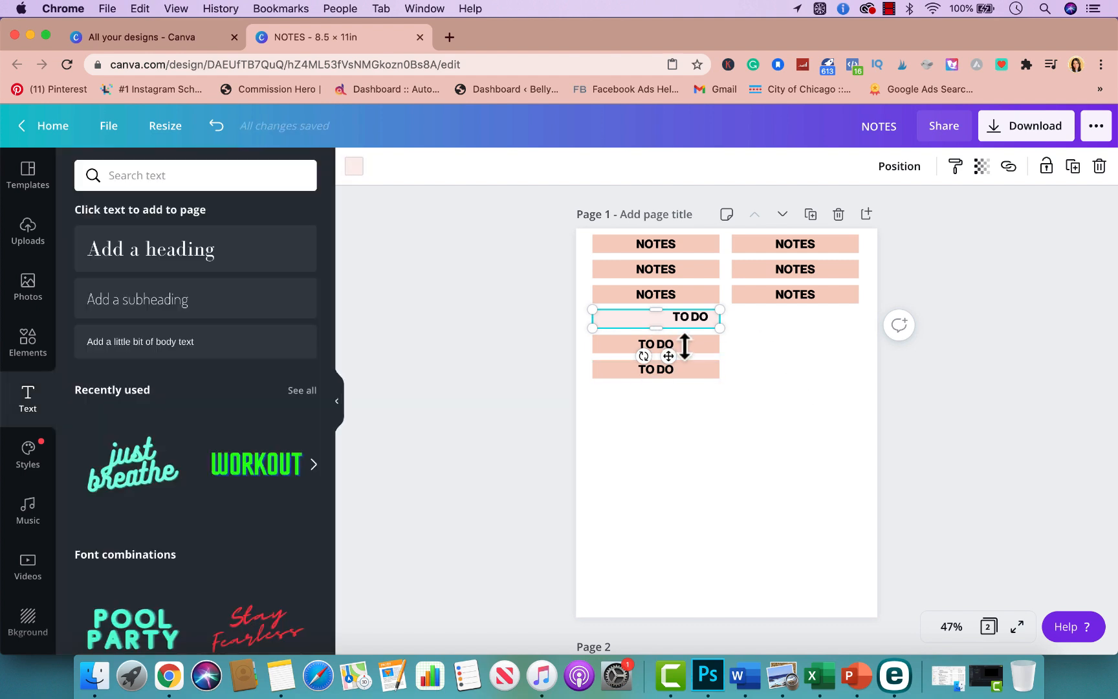
pyautogui.click(543, 366)
pyautogui.moveTo(622, 343); pyautogui.dragTo(653, 343)
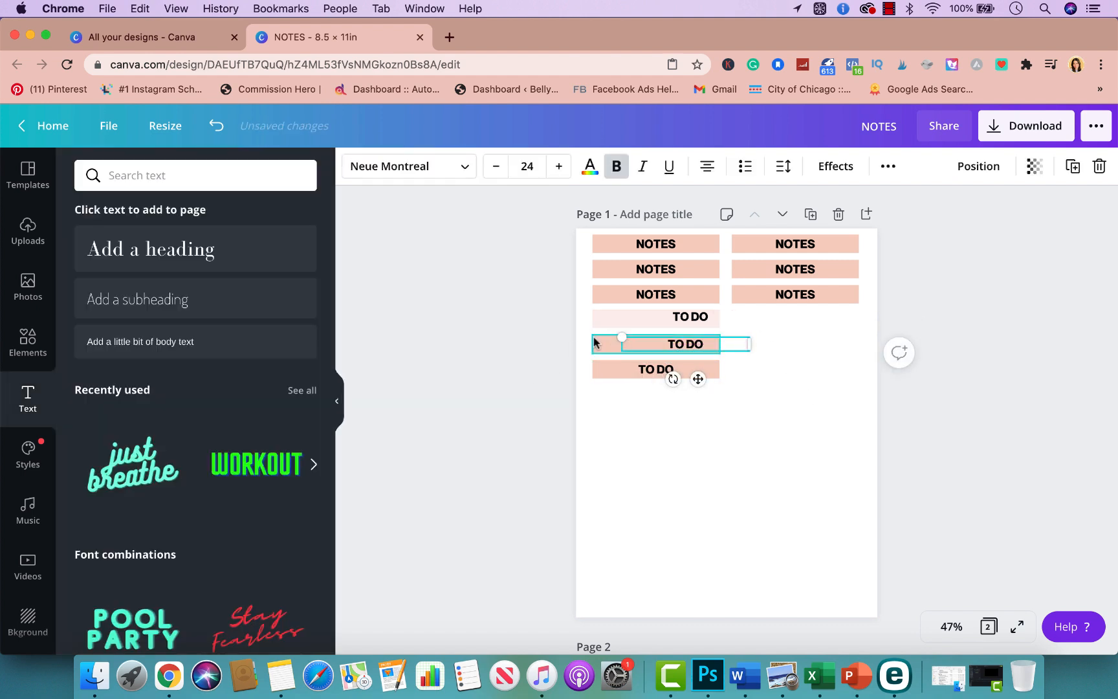
pyautogui.click(590, 166)
pyautogui.click(225, 324)
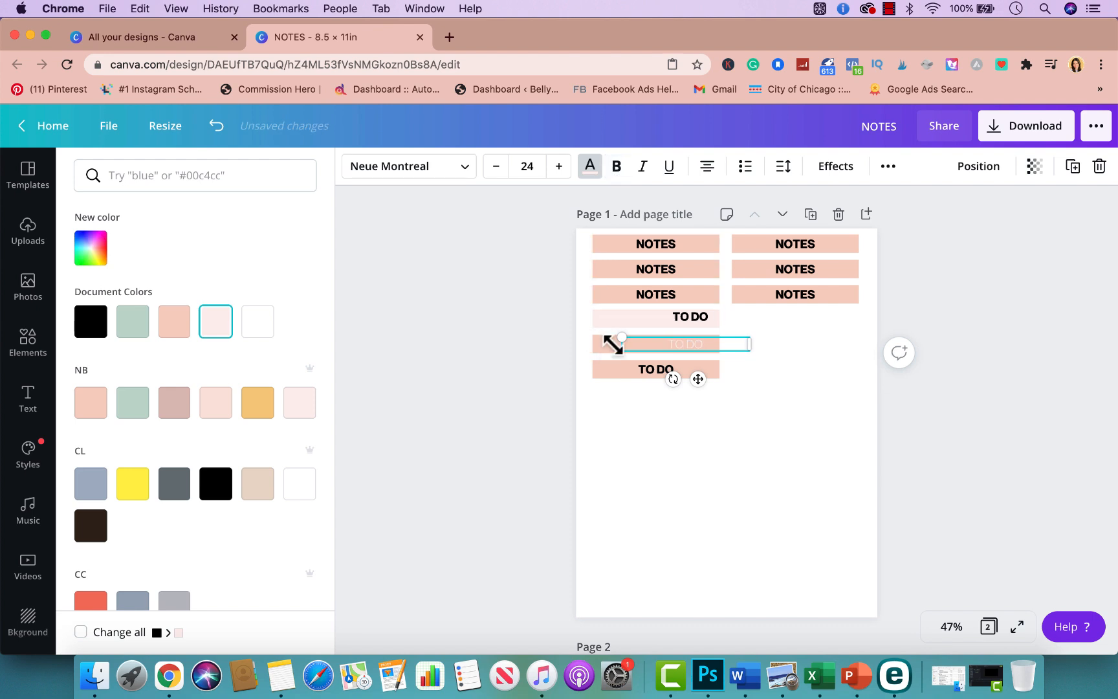
pyautogui.click(591, 171)
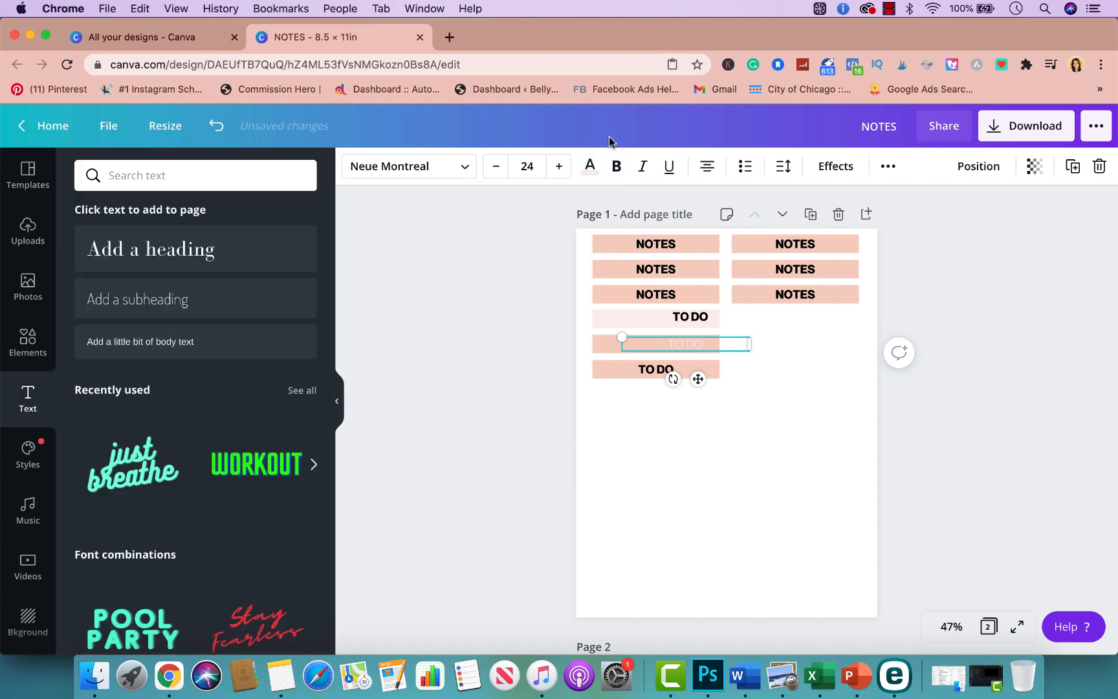
pyautogui.click(590, 169)
pyautogui.click(86, 326)
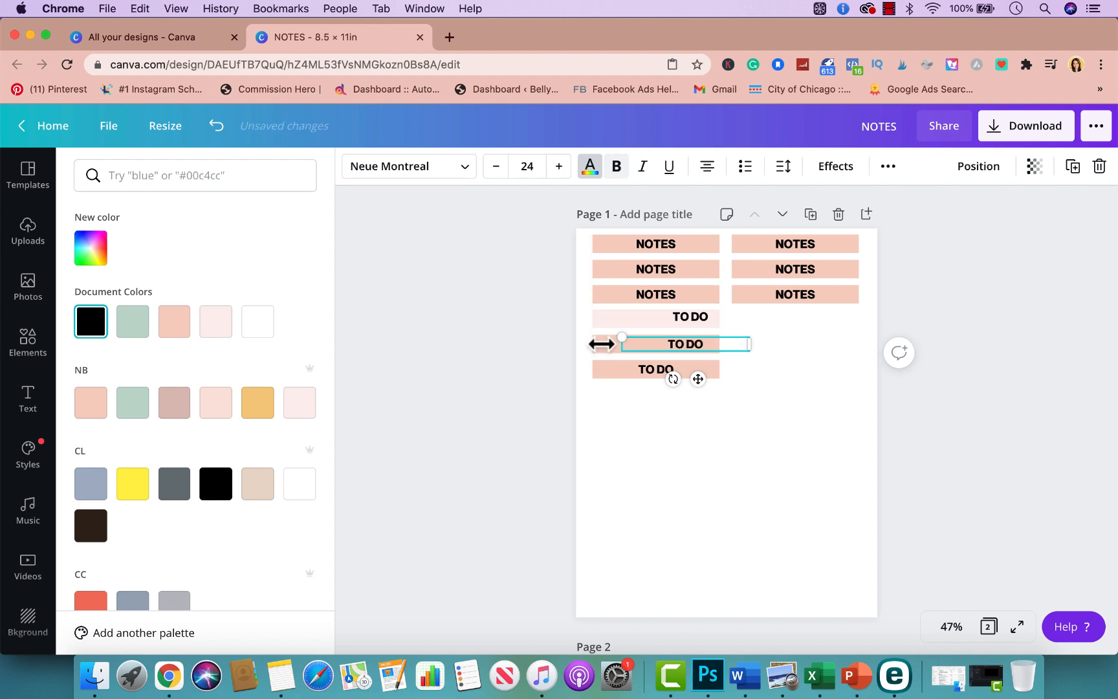
pyautogui.click(594, 349)
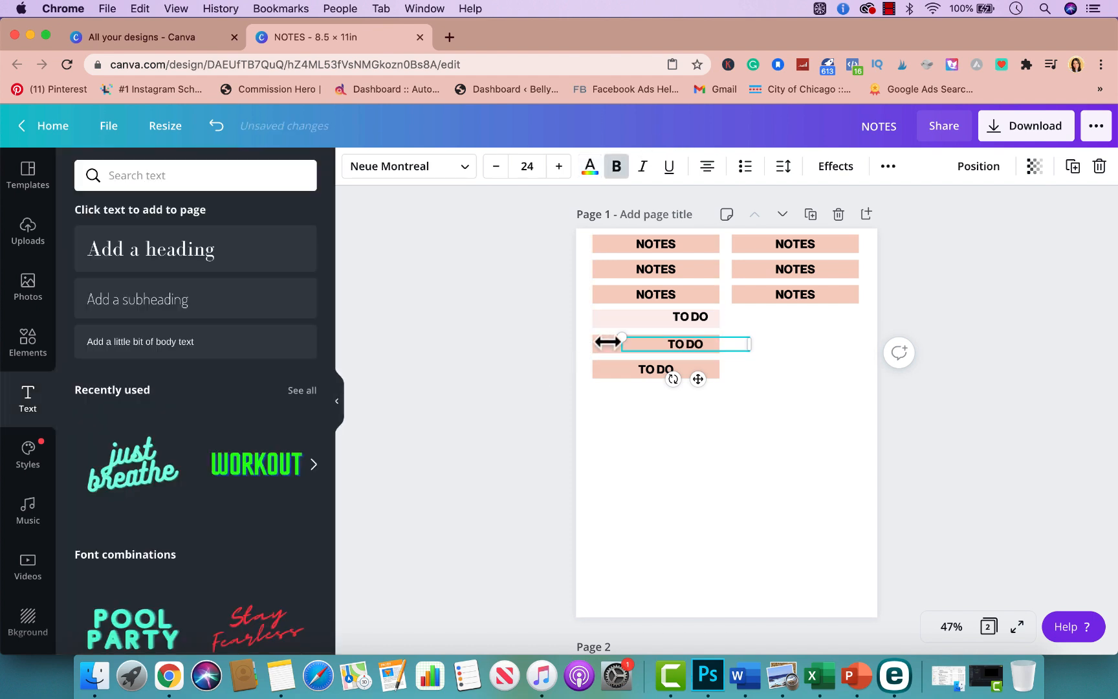
# Move the second TO DO text clear of its bar and fill that bar with the NB palette's light pink
pyautogui.moveTo(618, 344); pyautogui.dragTo(644, 360)
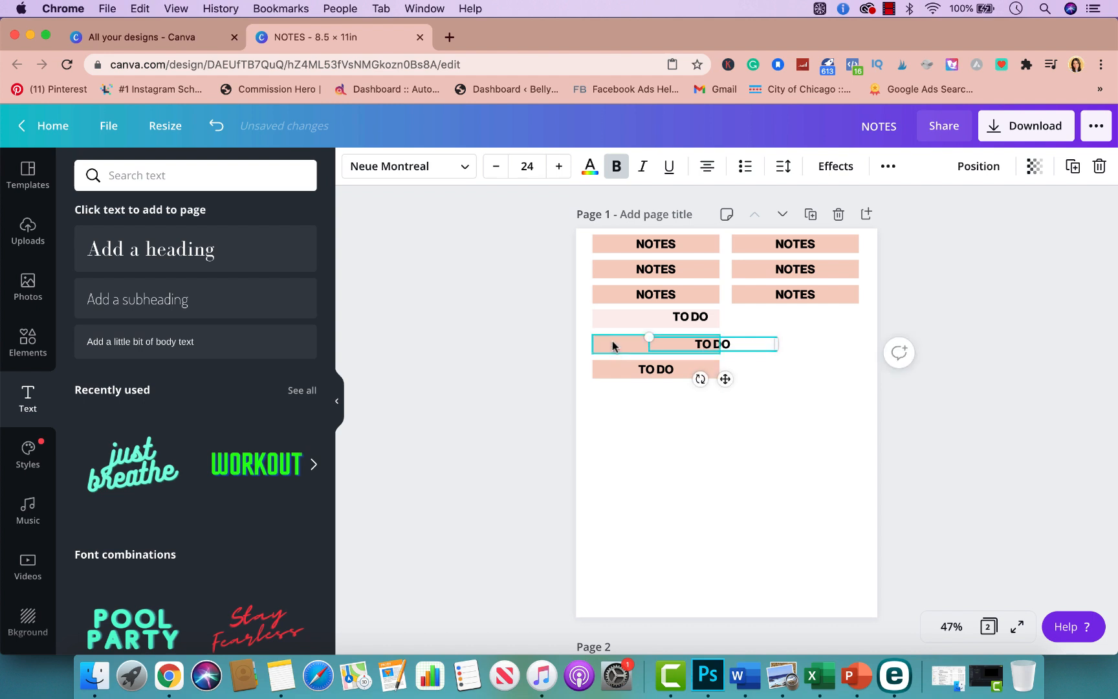
pyautogui.click(612, 345)
pyautogui.click(354, 166)
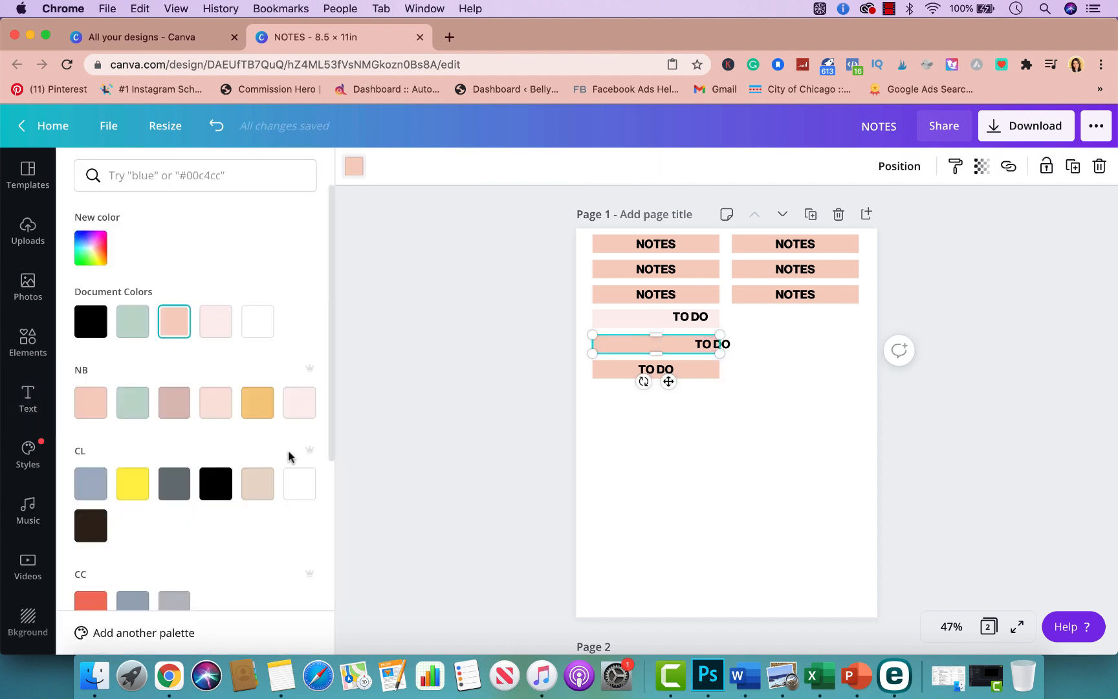
pyautogui.click(294, 403)
pyautogui.click(654, 354)
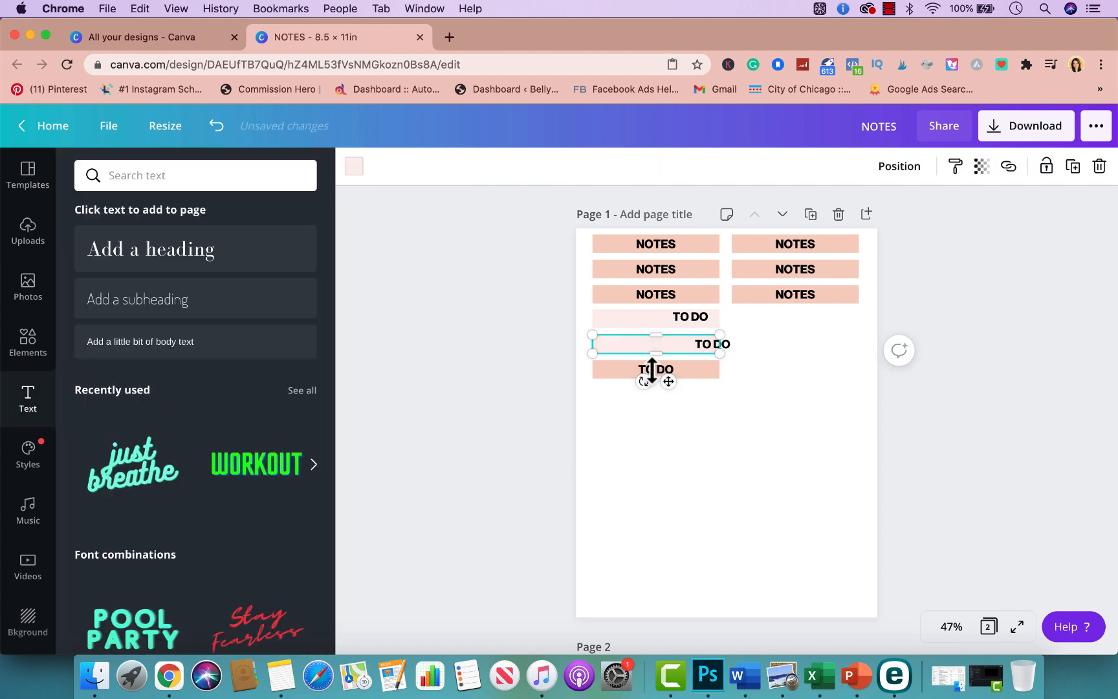
pyautogui.click(701, 507)
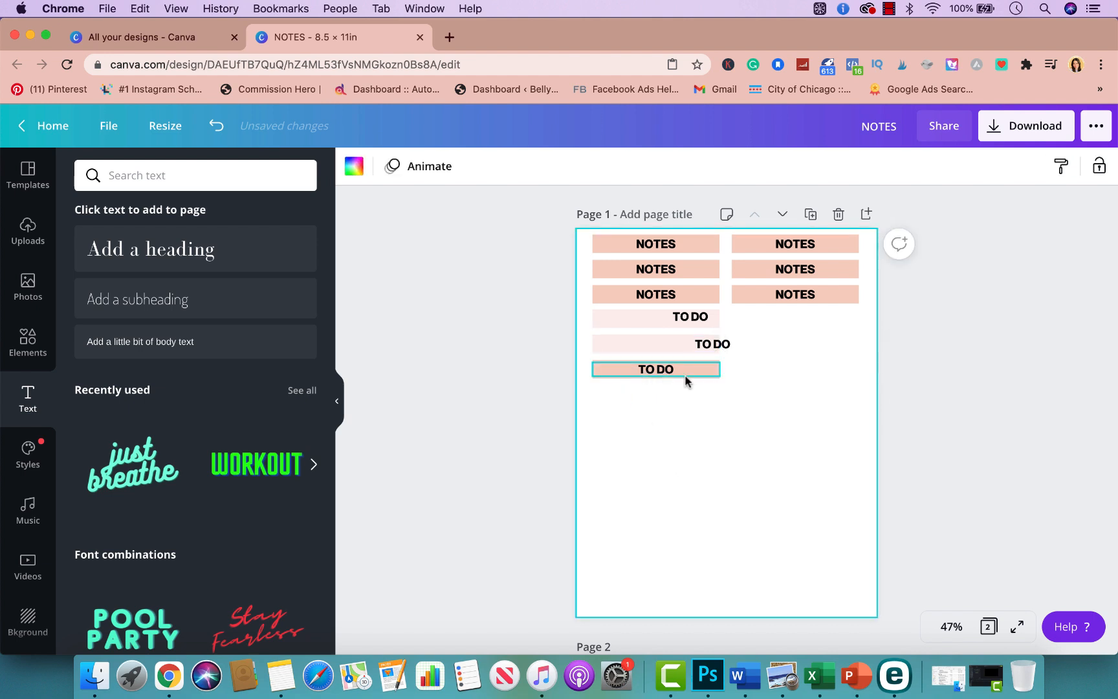
# Shift the third TO DO text off its bar and give the last peach bar the same light pink fill
pyautogui.moveTo(657, 369); pyautogui.dragTo(701, 362)
pyautogui.click(601, 370)
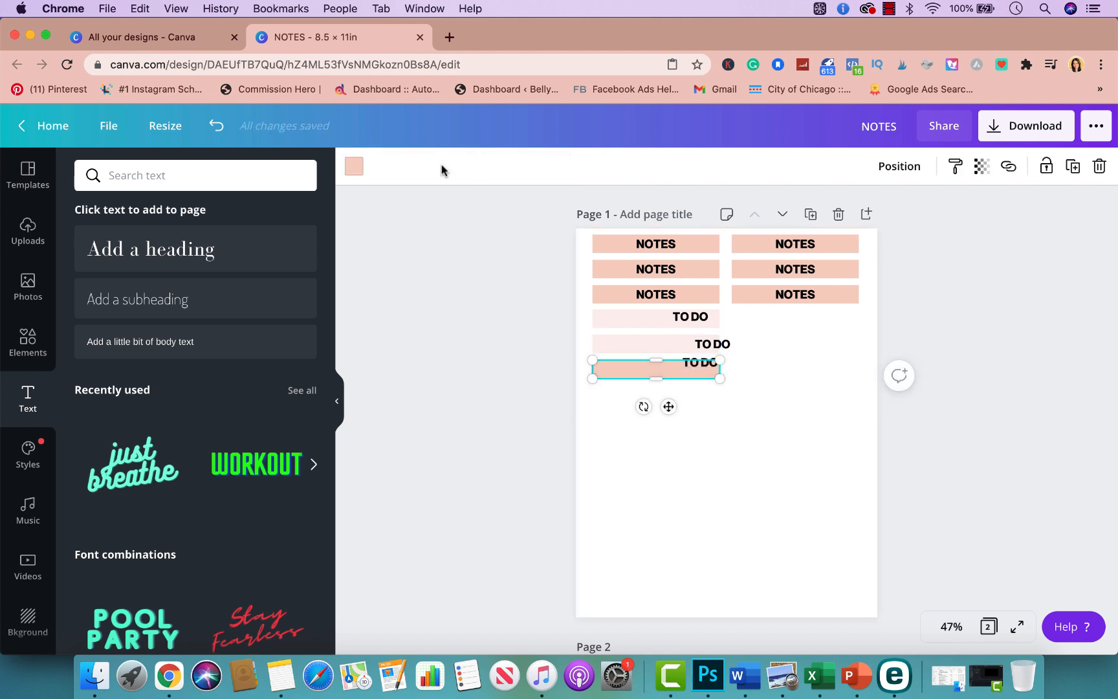
pyautogui.click(354, 165)
pyautogui.click(299, 402)
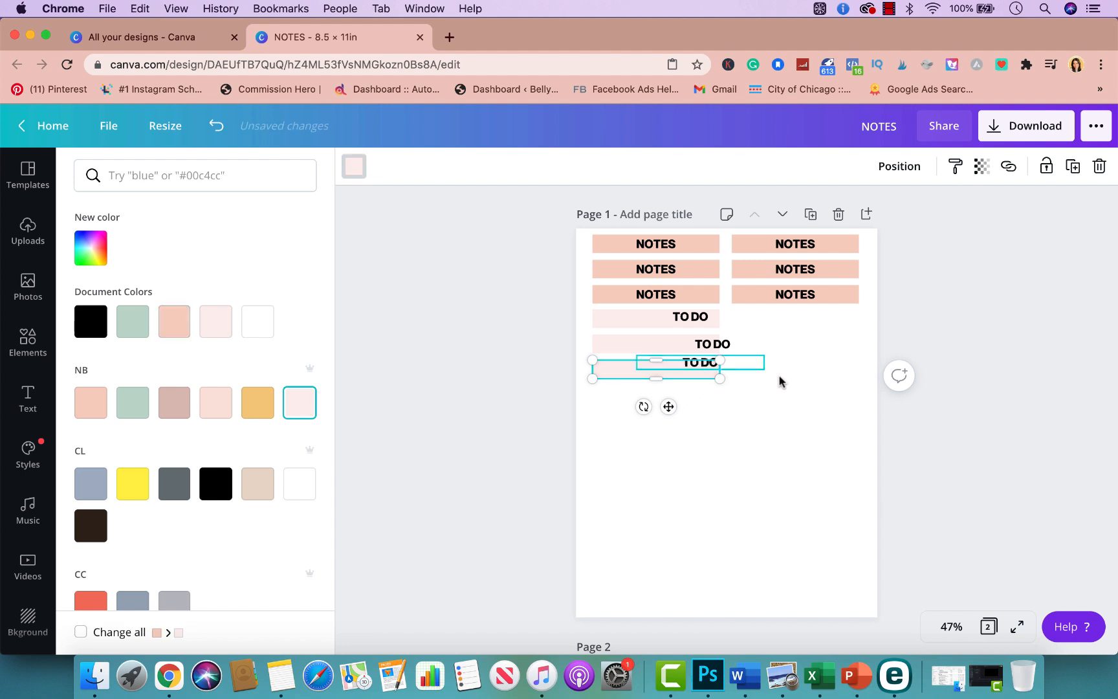
# Center the three TO DO texts back on their light pink bars
pyautogui.moveTo(706, 320); pyautogui.dragTo(669, 319)
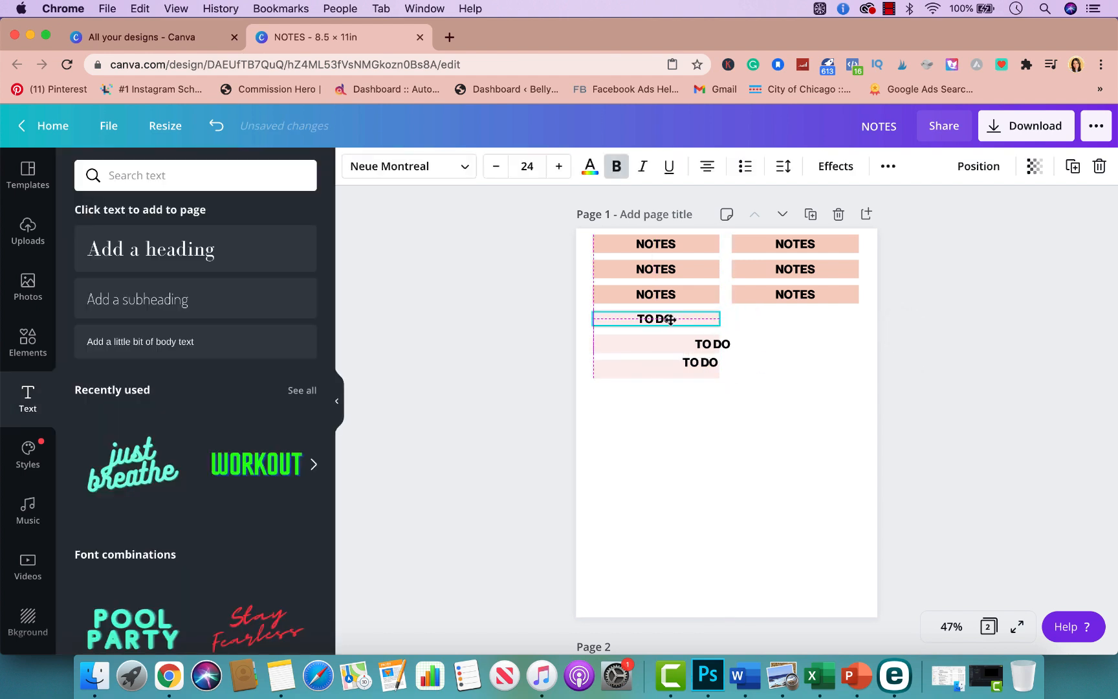
pyautogui.click(813, 415)
pyautogui.moveTo(726, 345); pyautogui.dragTo(664, 369)
pyautogui.click(714, 382)
pyautogui.click(722, 444)
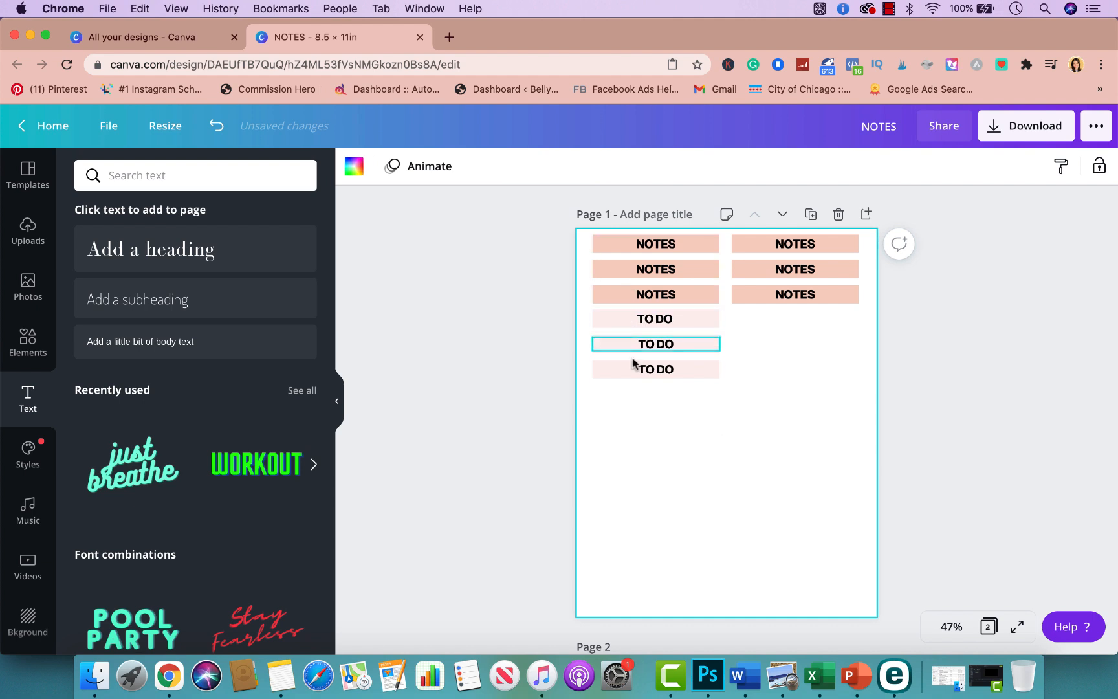
# Group the three TO DO labels and paste a copy of the group beneath the second column's NOTES labels
pyautogui.moveTo(736, 392); pyautogui.dragTo(574, 309)
pyautogui.click(964, 179)
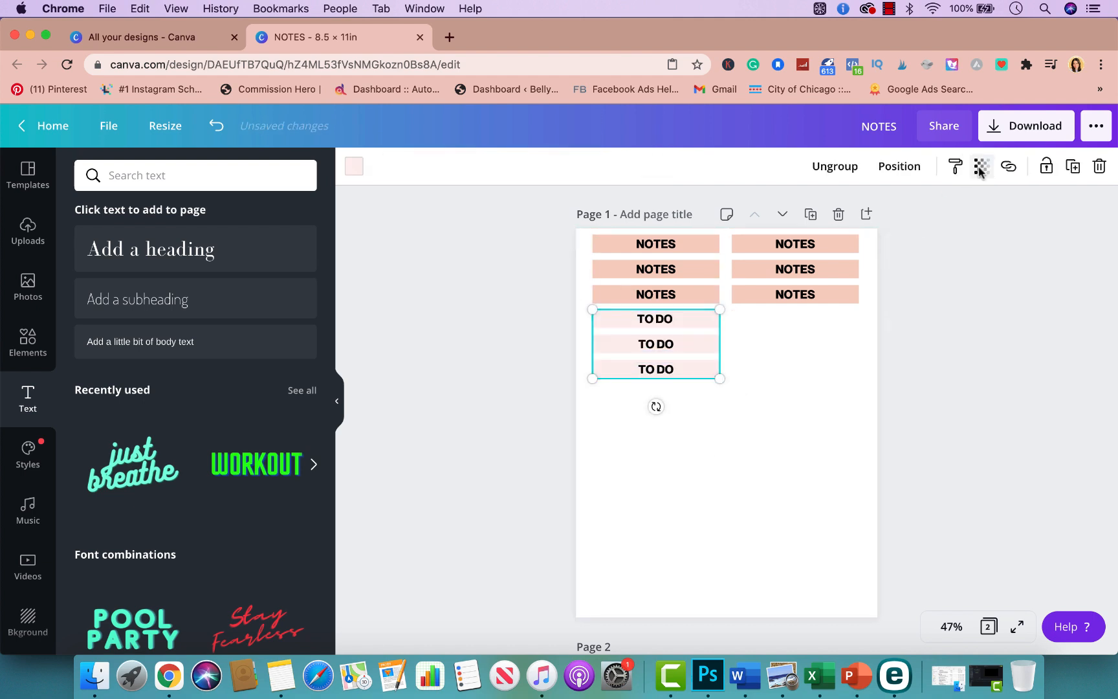
pyautogui.rightClick(689, 340)
pyautogui.click(719, 345)
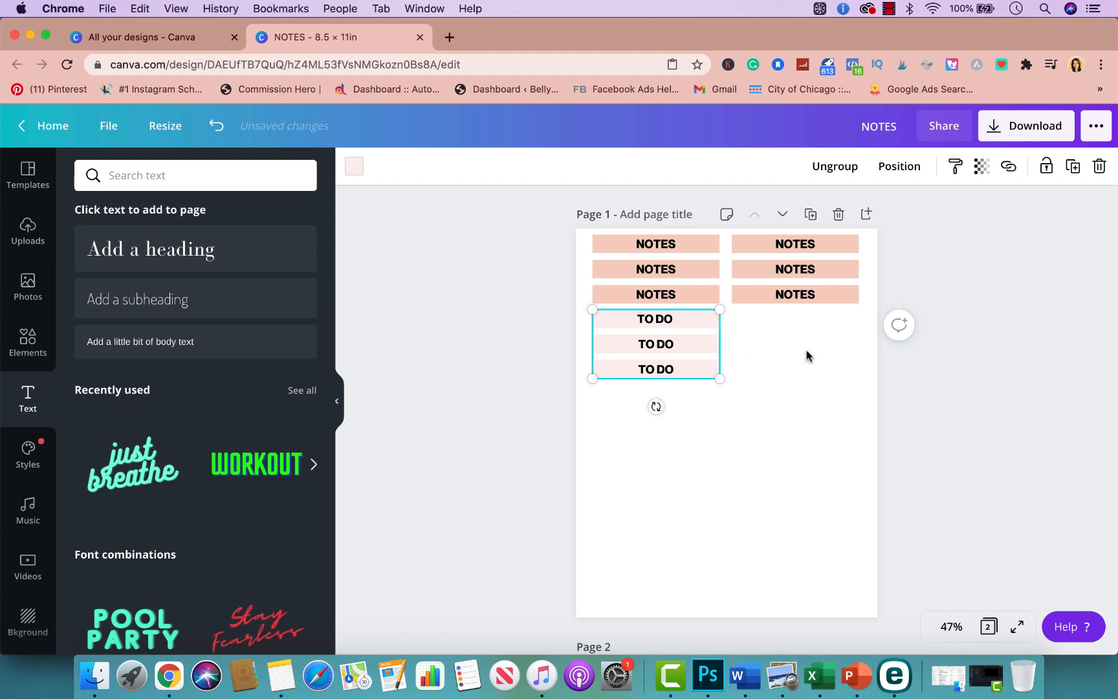
pyautogui.rightClick(806, 355)
pyautogui.click(851, 402)
pyautogui.moveTo(649, 318); pyautogui.dragTo(781, 348)
pyautogui.click(956, 289)
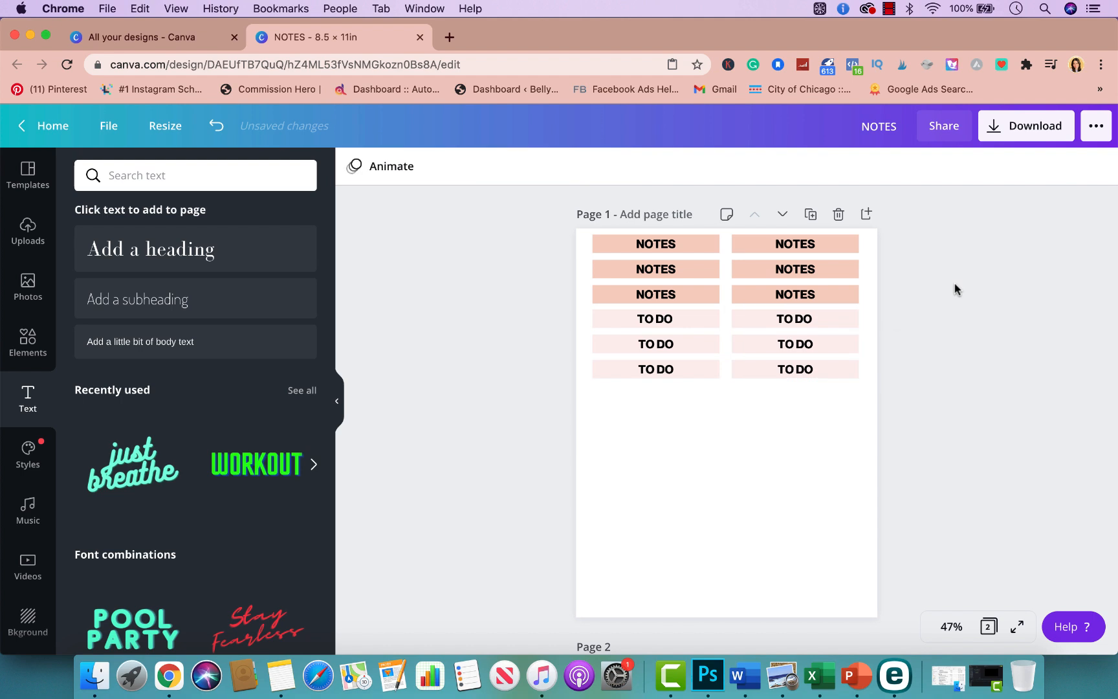
pyautogui.scroll(-10, 859, 471)
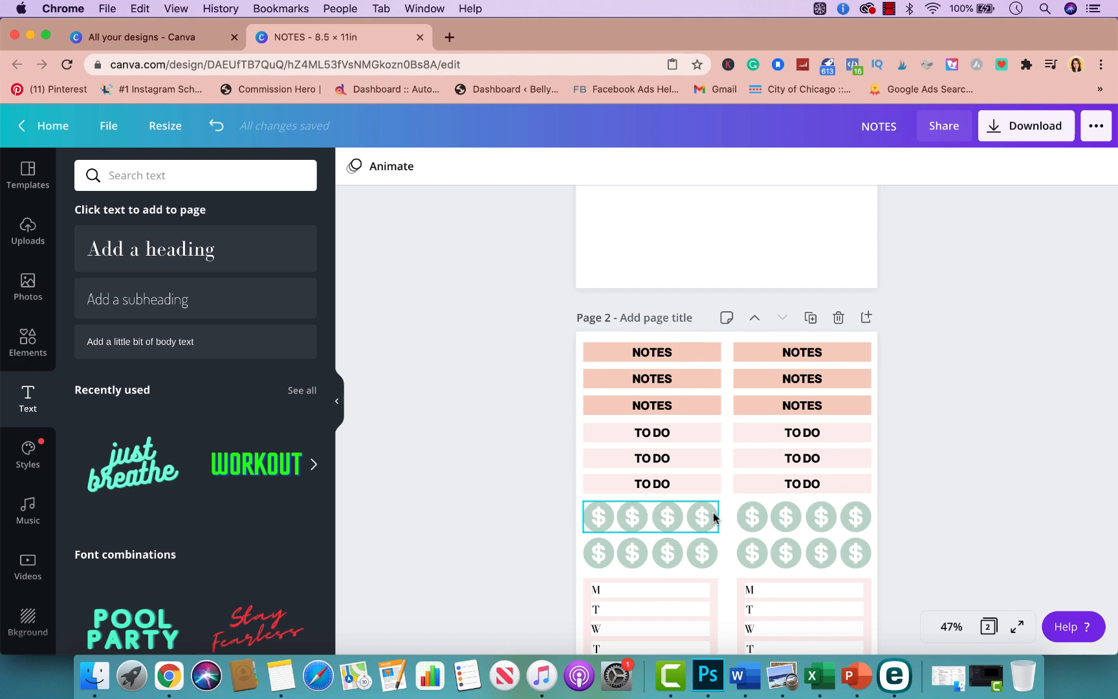
# Add a small circle beneath the first column's TO DO labels and fill it with the NB palette's sage green
pyautogui.scroll(5, 722, 476)
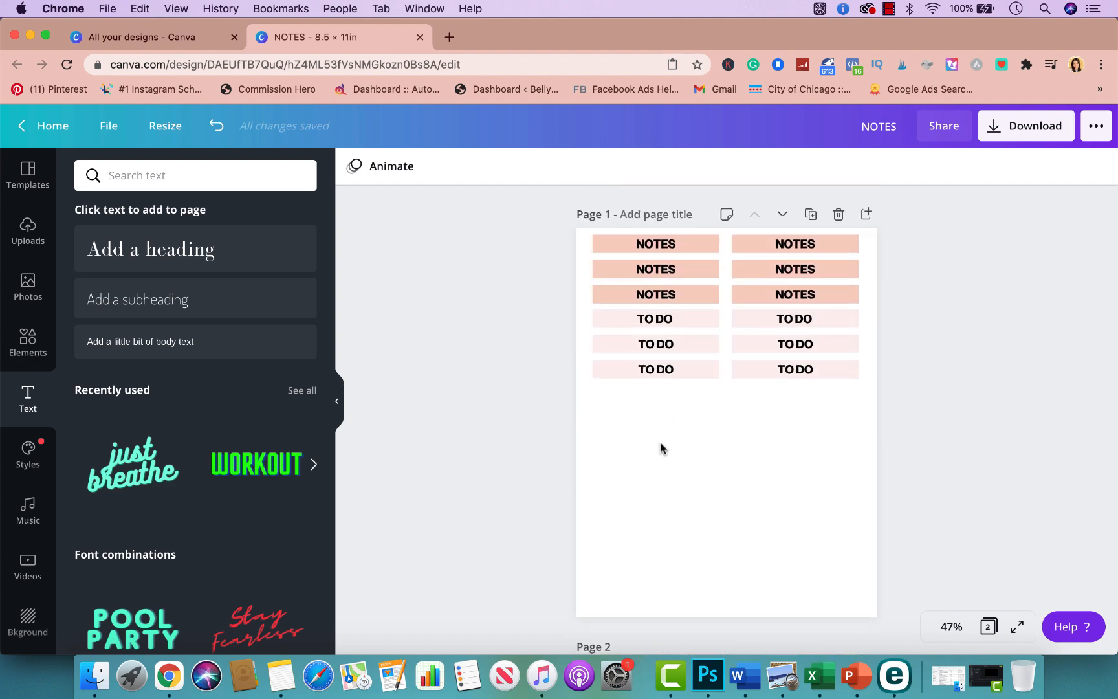
pyautogui.click(27, 342)
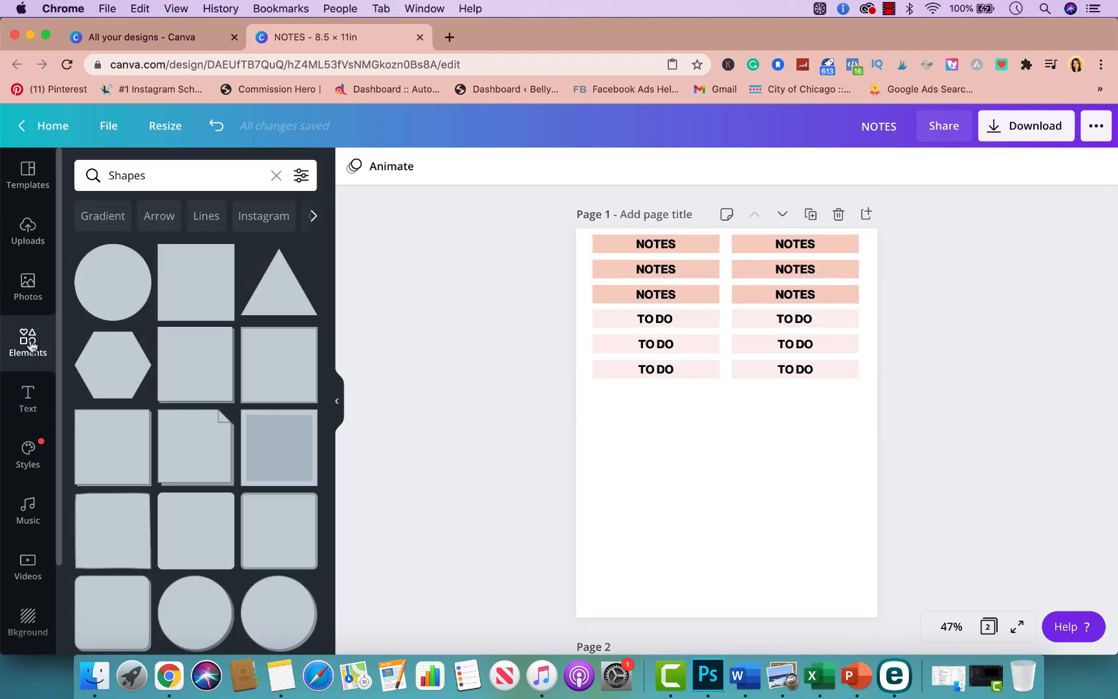
pyautogui.click(111, 285)
pyautogui.moveTo(809, 511); pyautogui.dragTo(615, 420)
pyautogui.click(508, 422)
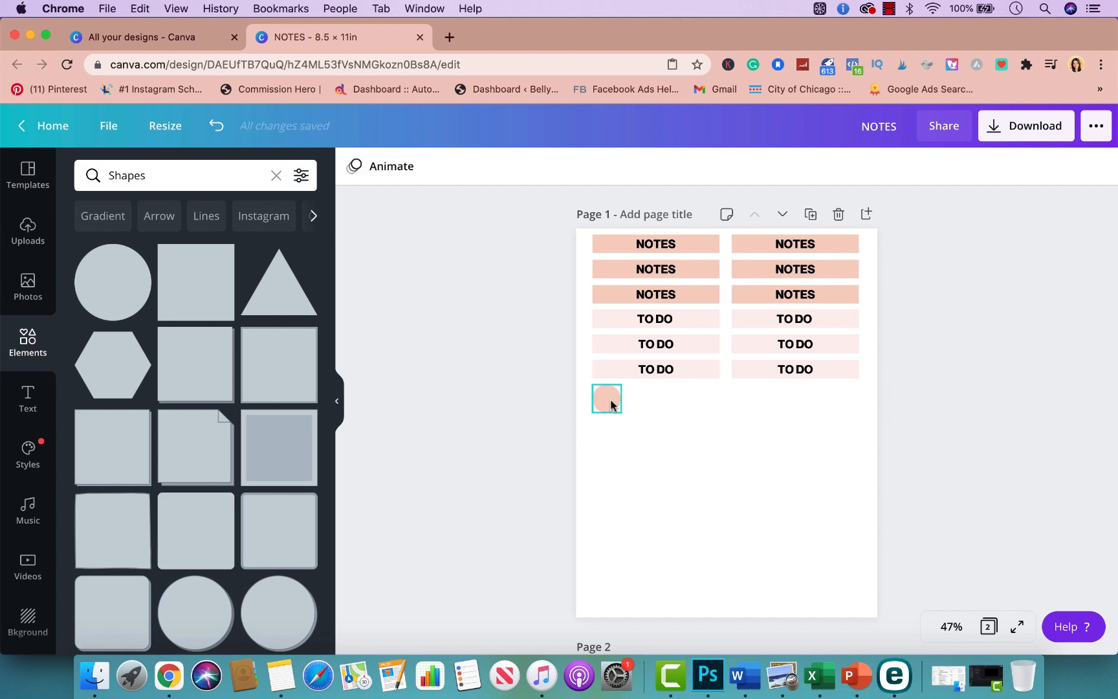
pyautogui.click(612, 404)
pyautogui.click(354, 169)
pyautogui.click(124, 414)
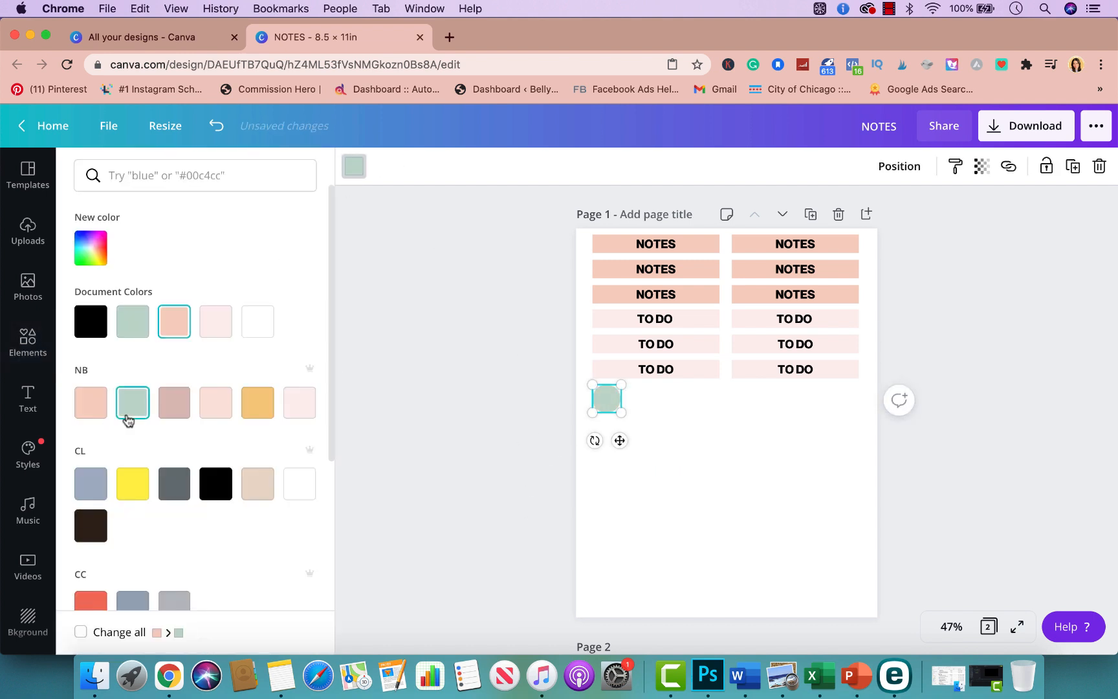
# Duplicate the green circle to make a row of four, spaced across the width of the first column
pyautogui.click(1074, 167)
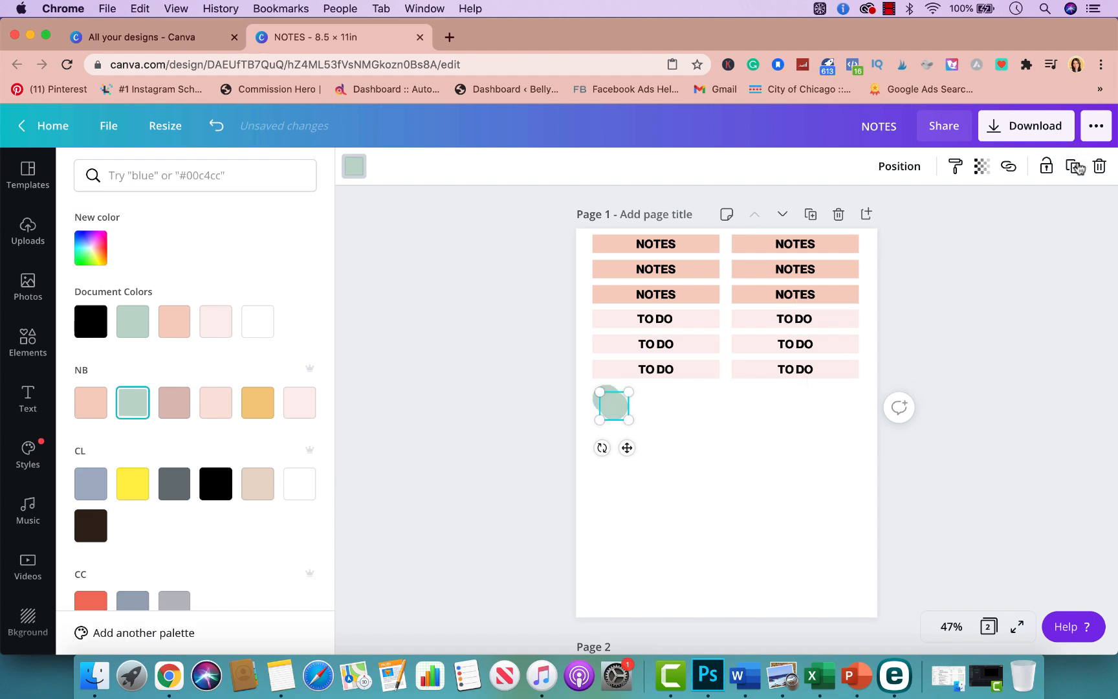
pyautogui.moveTo(609, 416); pyautogui.dragTo(711, 399)
pyautogui.click(1073, 166)
pyautogui.click(1074, 166)
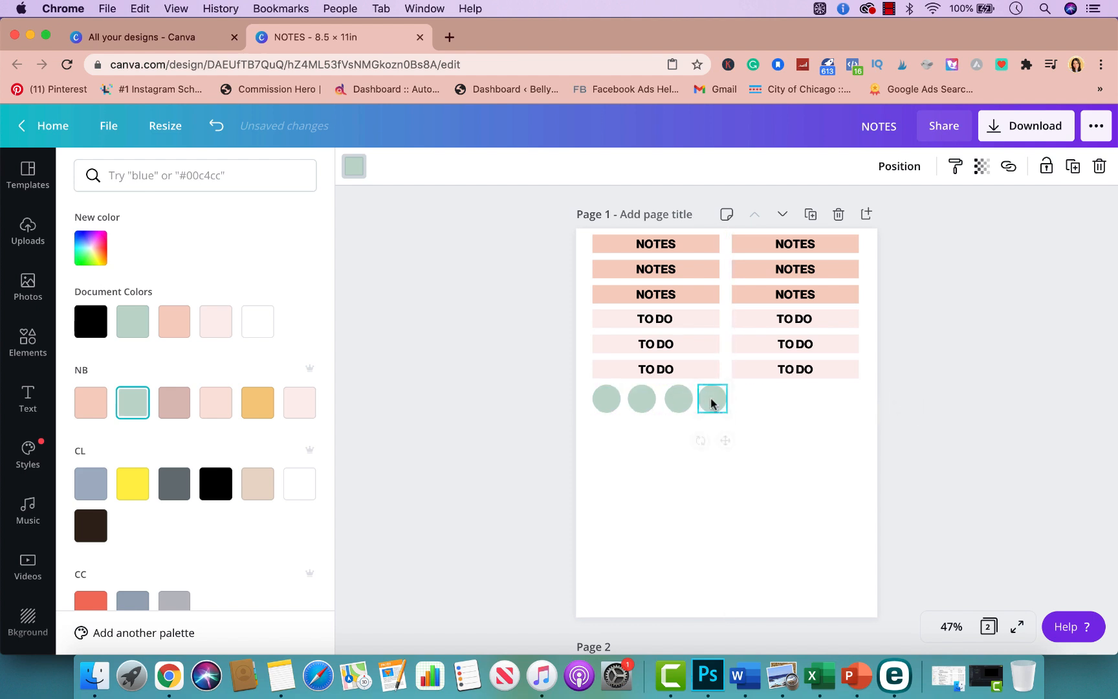
pyautogui.moveTo(597, 402); pyautogui.dragTo(596, 401)
pyautogui.moveTo(642, 399); pyautogui.dragTo(705, 402)
pyautogui.click(722, 497)
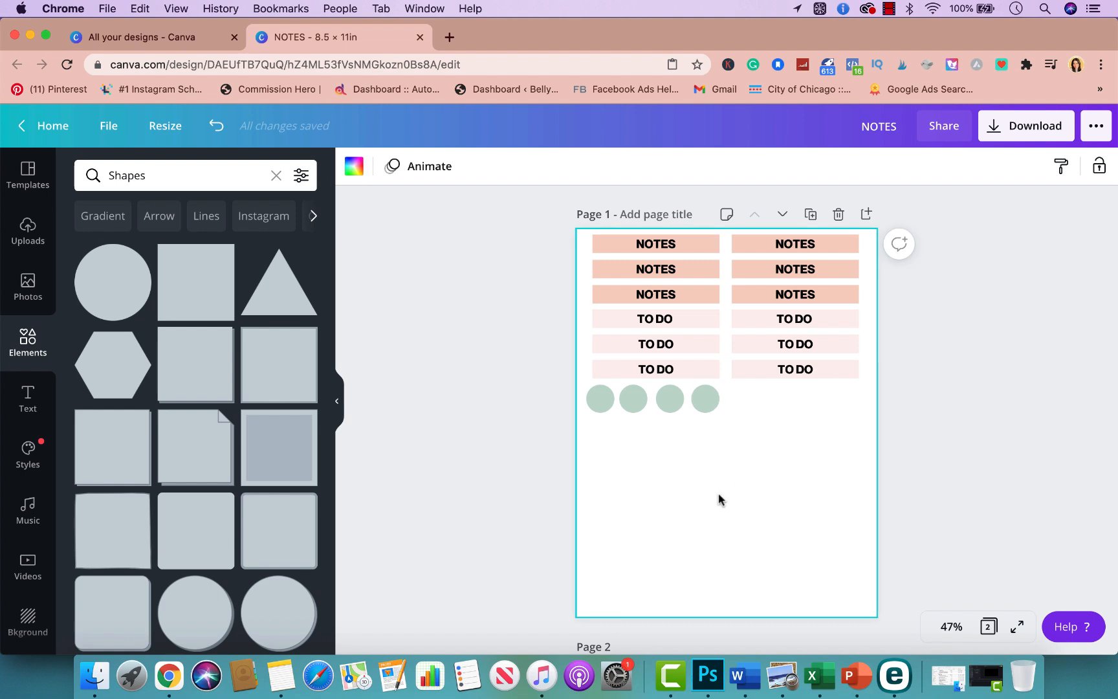
# Search the elements for MONEY and place the plain gold dollar sign, scaled down, on the first green circle
pyautogui.click(275, 177)
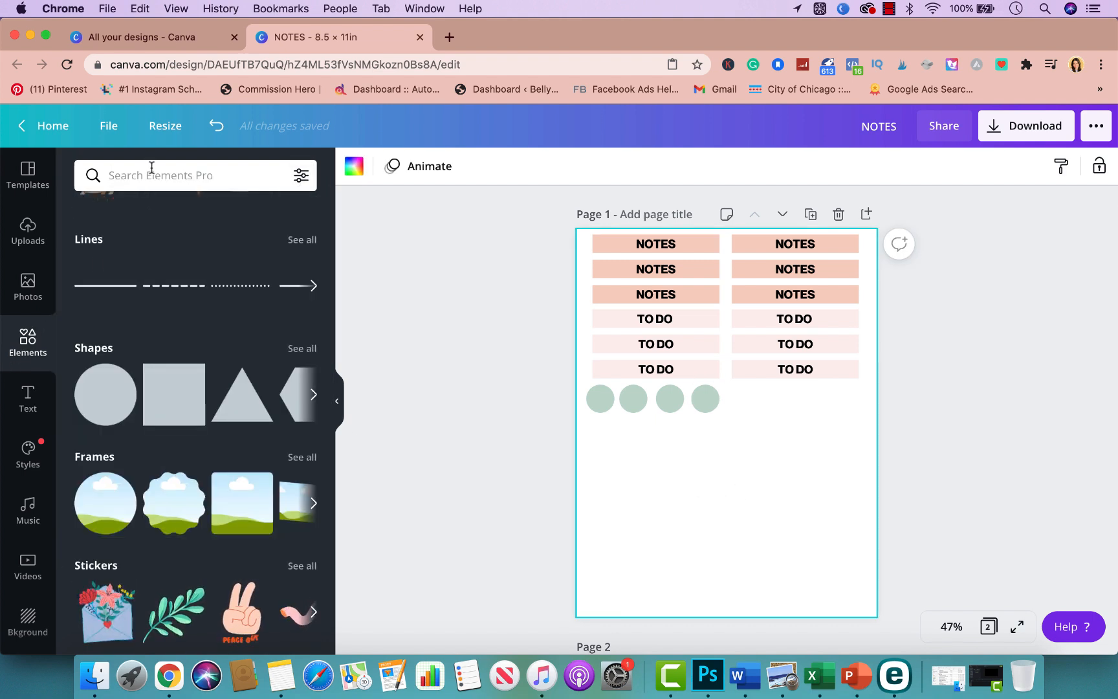
pyautogui.write('MO')
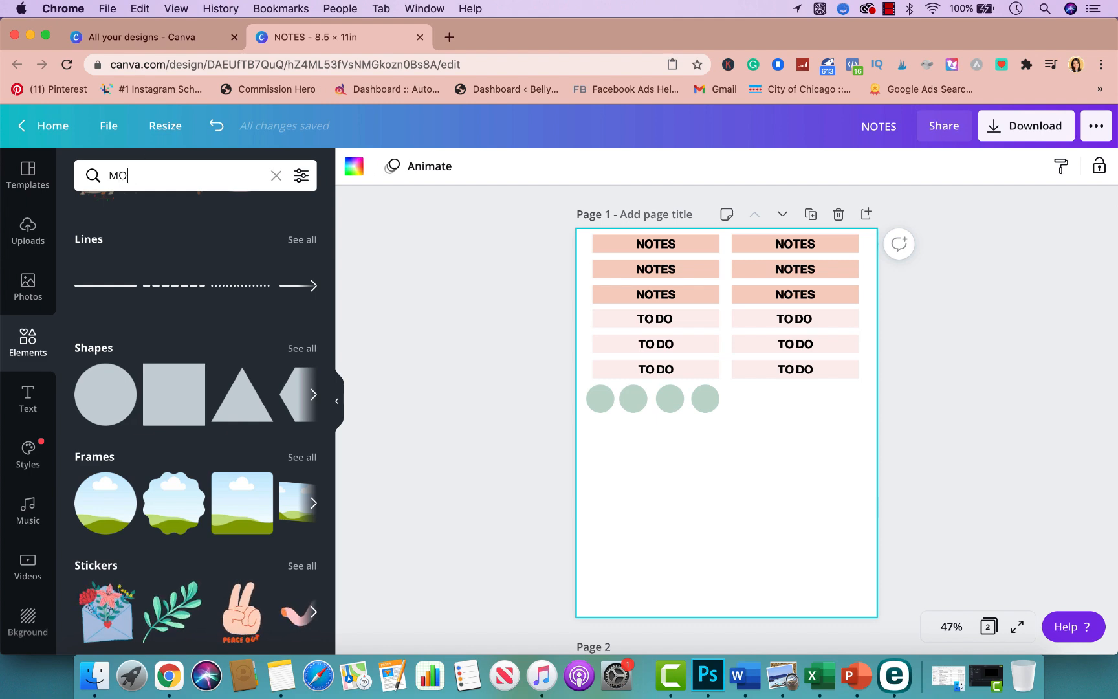
pyautogui.write('NEY')
pyautogui.press('Return')
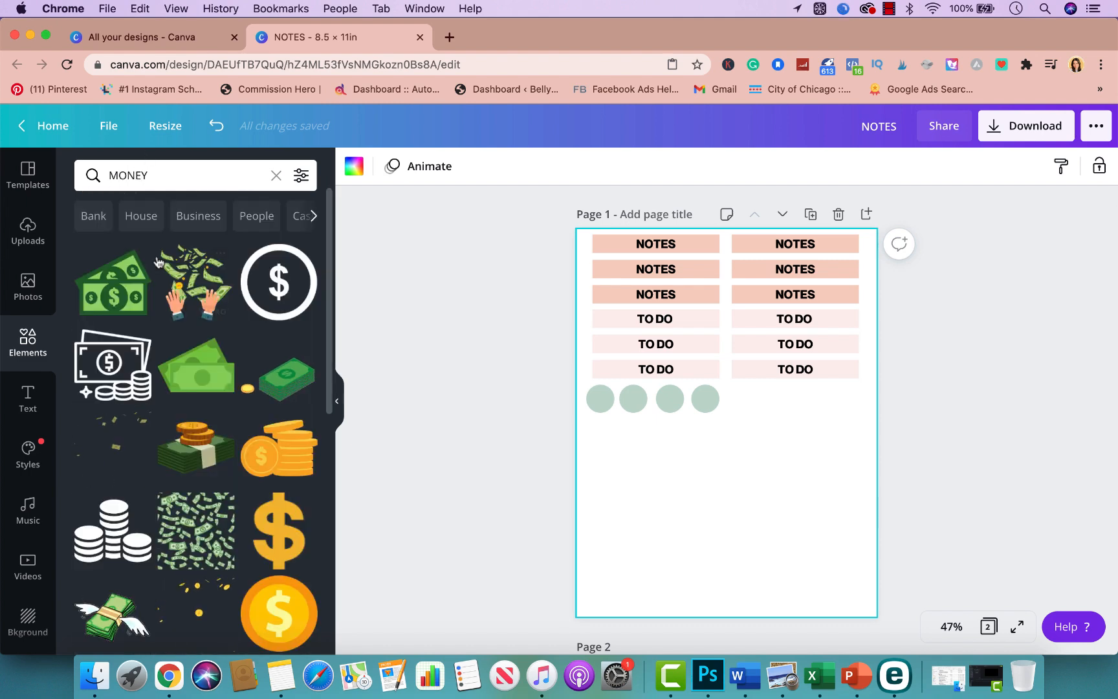
pyautogui.scroll(-10, 161, 447)
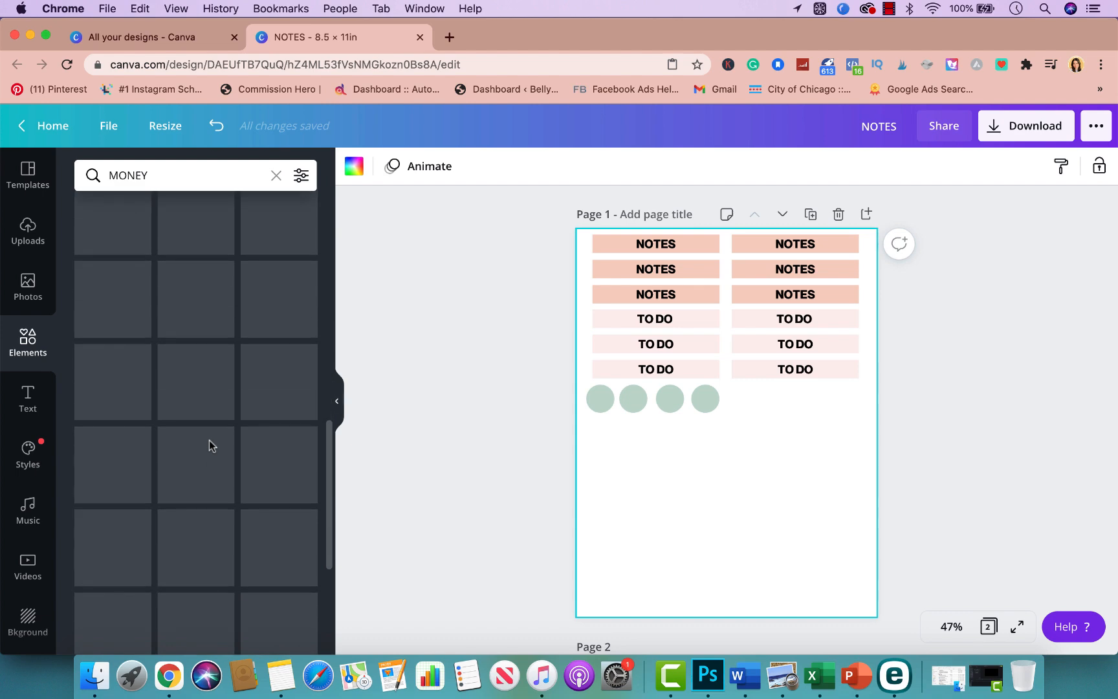
pyautogui.scroll(-10, 211, 446)
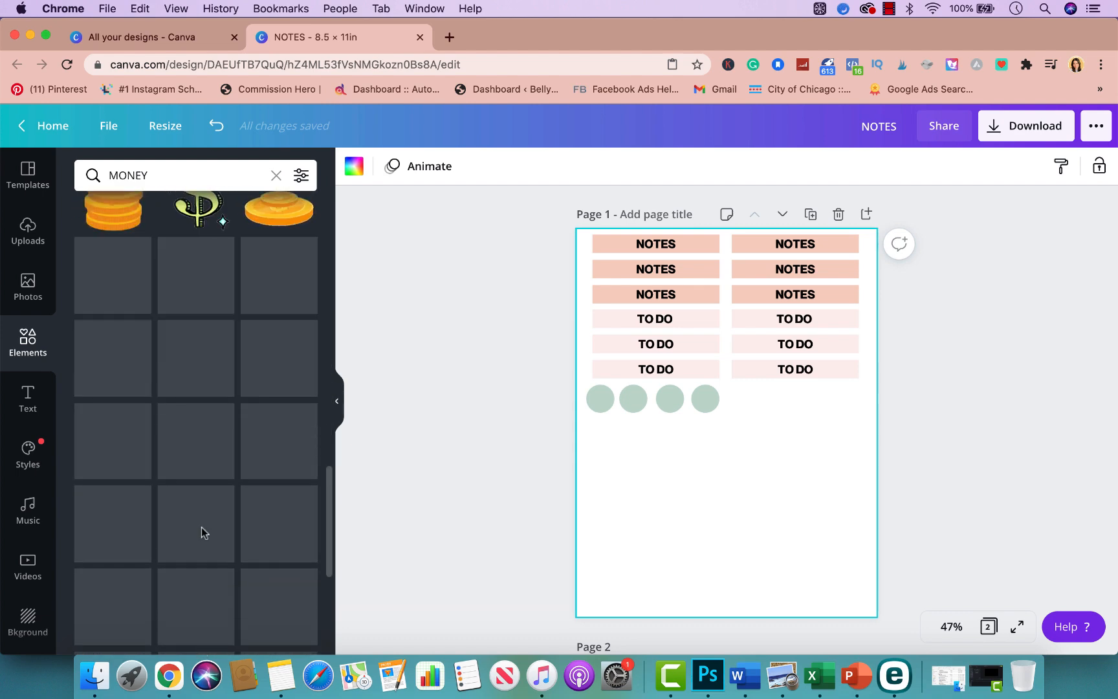
pyautogui.scroll(1, 223, 413)
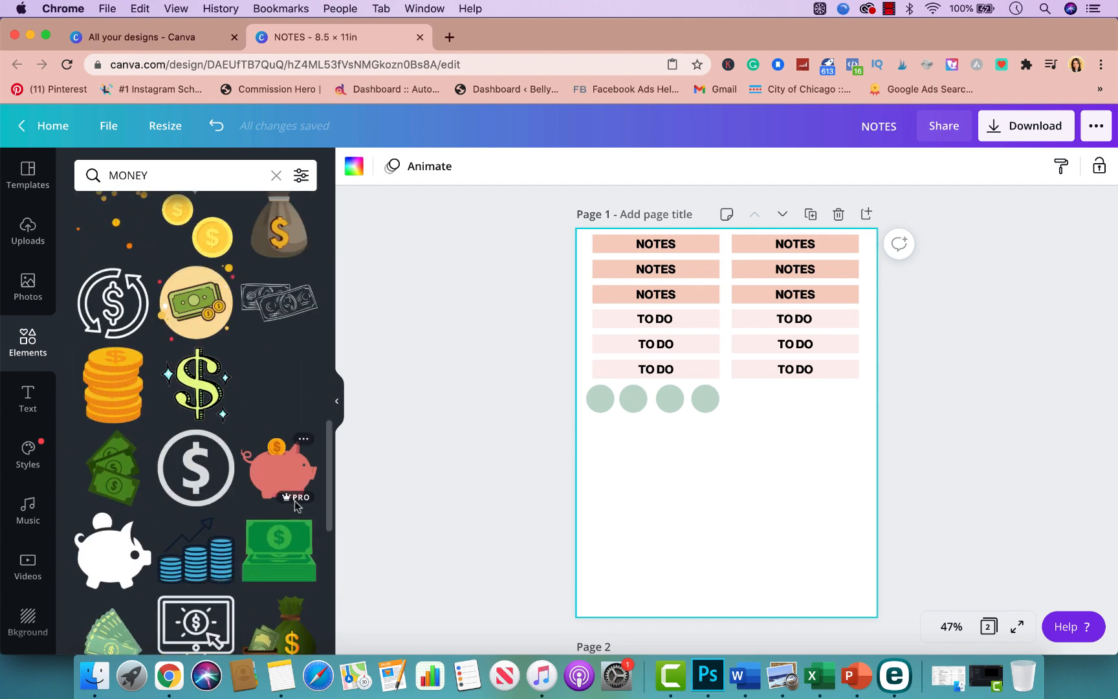
pyautogui.scroll(5, 233, 419)
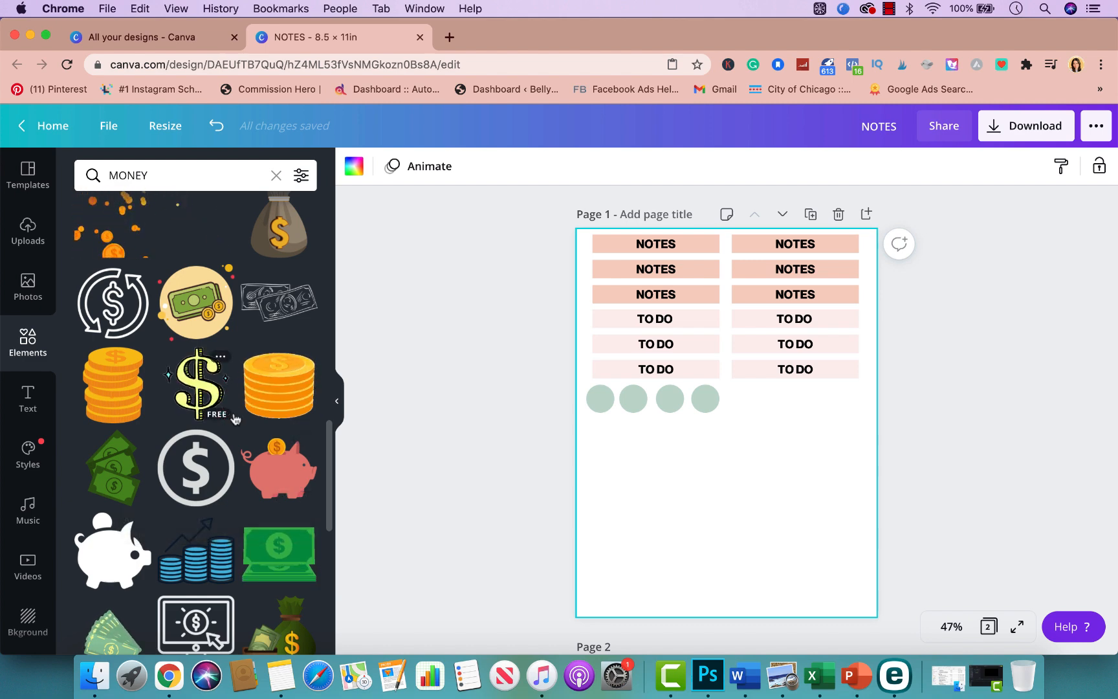
pyautogui.scroll(5, 233, 419)
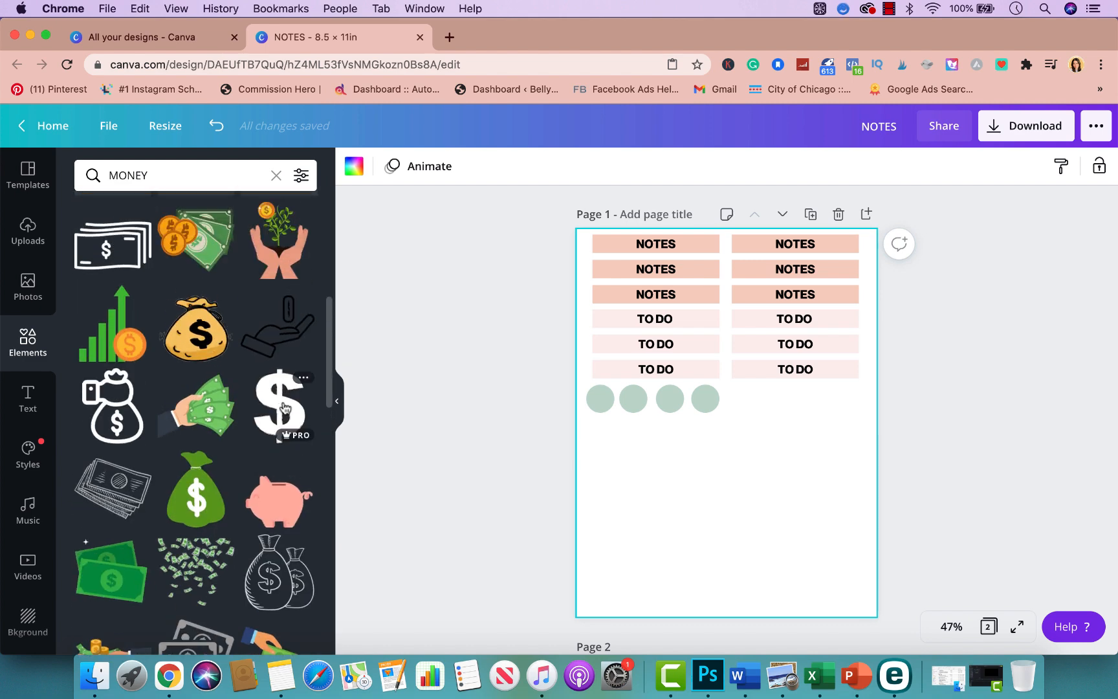
pyautogui.scroll(2, 285, 408)
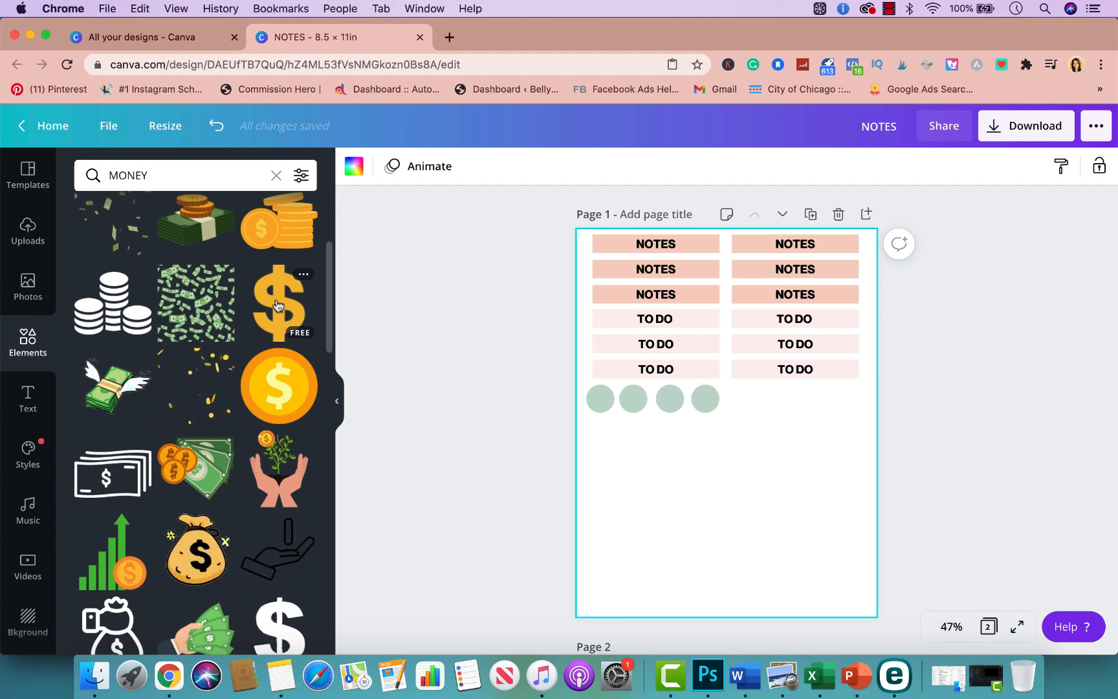
pyautogui.click(275, 308)
pyautogui.moveTo(727, 424); pyautogui.dragTo(600, 399)
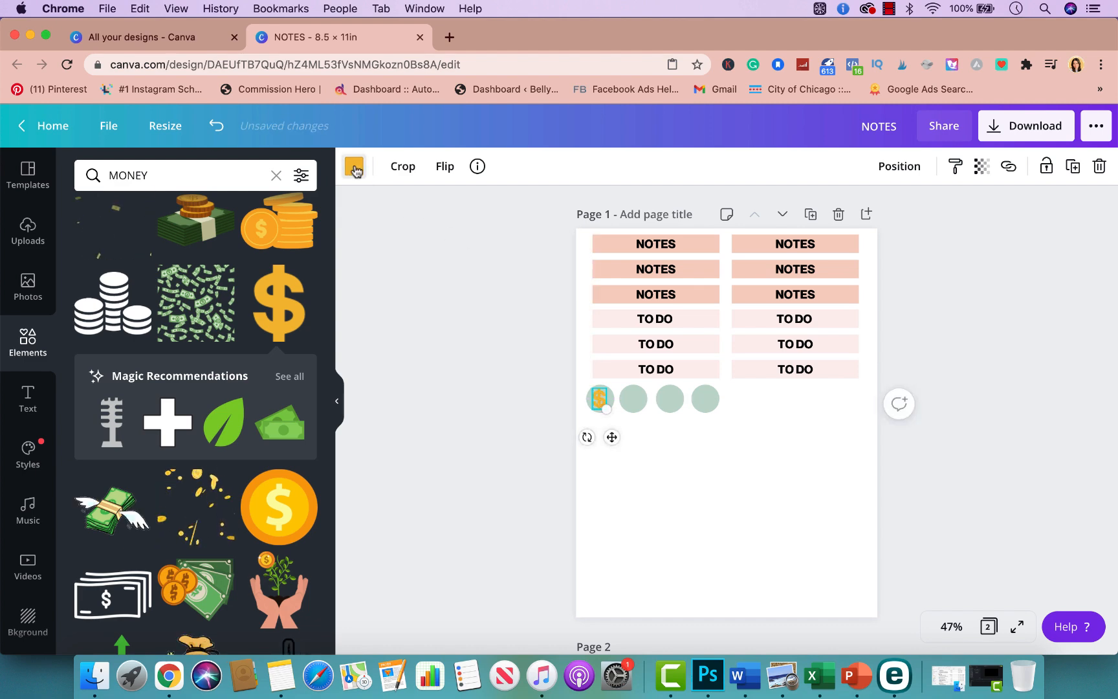
# Recolor the dollar sign white and center it on the first circle
pyautogui.click(354, 167)
pyautogui.click(299, 322)
pyautogui.press('Escape')
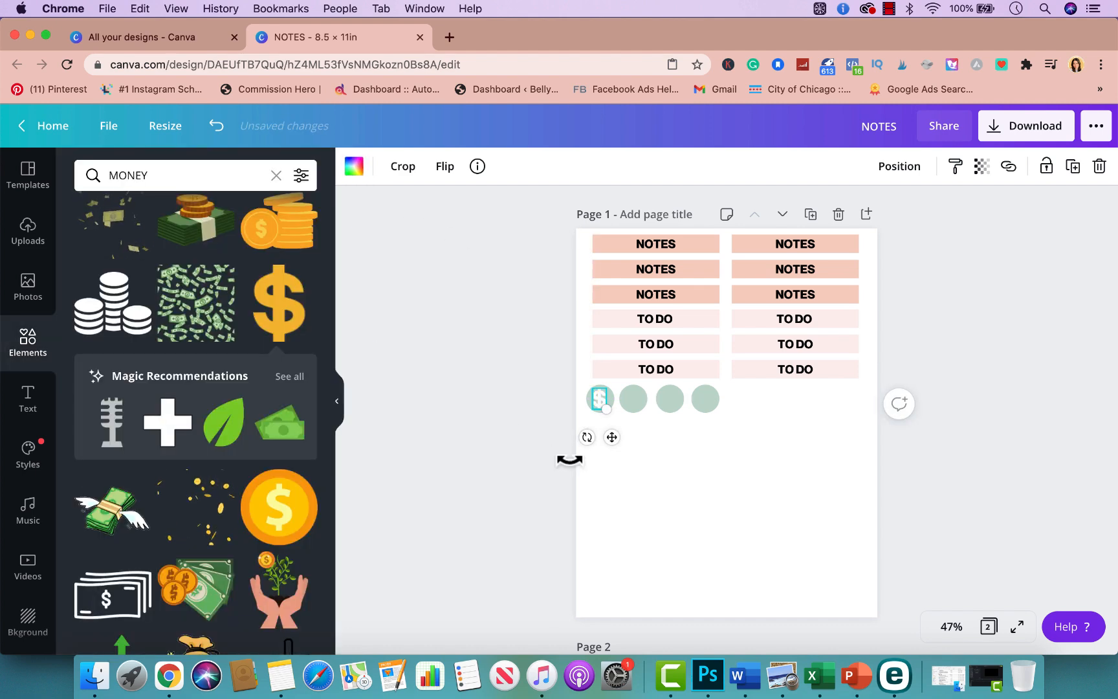
pyautogui.click(587, 511)
pyautogui.moveTo(598, 402); pyautogui.dragTo(598, 399)
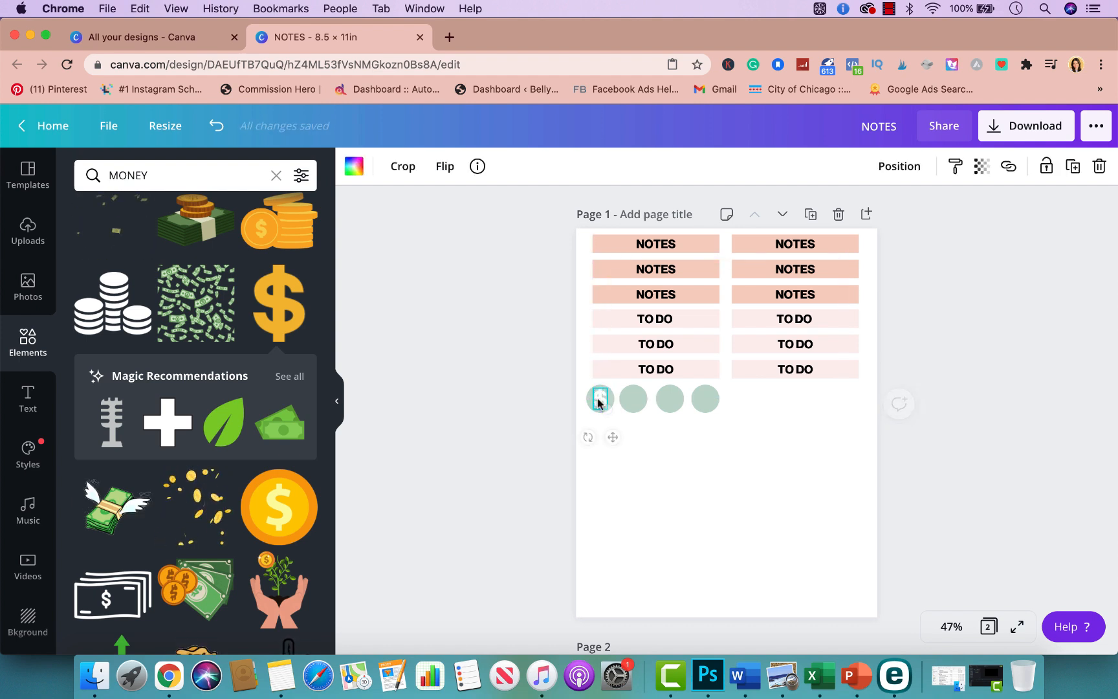
pyautogui.click(550, 456)
# Duplicate the white dollar sign onto the other three green circles and group the row of four coins
pyautogui.click(599, 396)
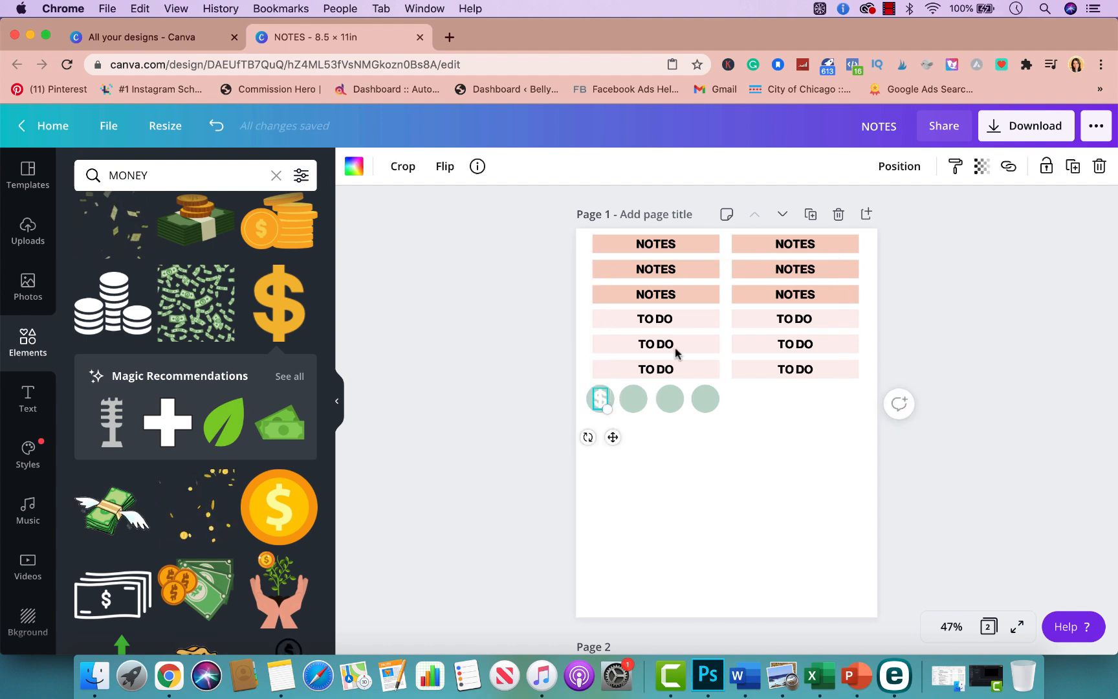
pyautogui.click(1072, 167)
pyautogui.moveTo(609, 412); pyautogui.dragTo(585, 404)
pyautogui.click(1072, 167)
pyautogui.click(1072, 167)
pyautogui.click(739, 404)
pyautogui.click(868, 166)
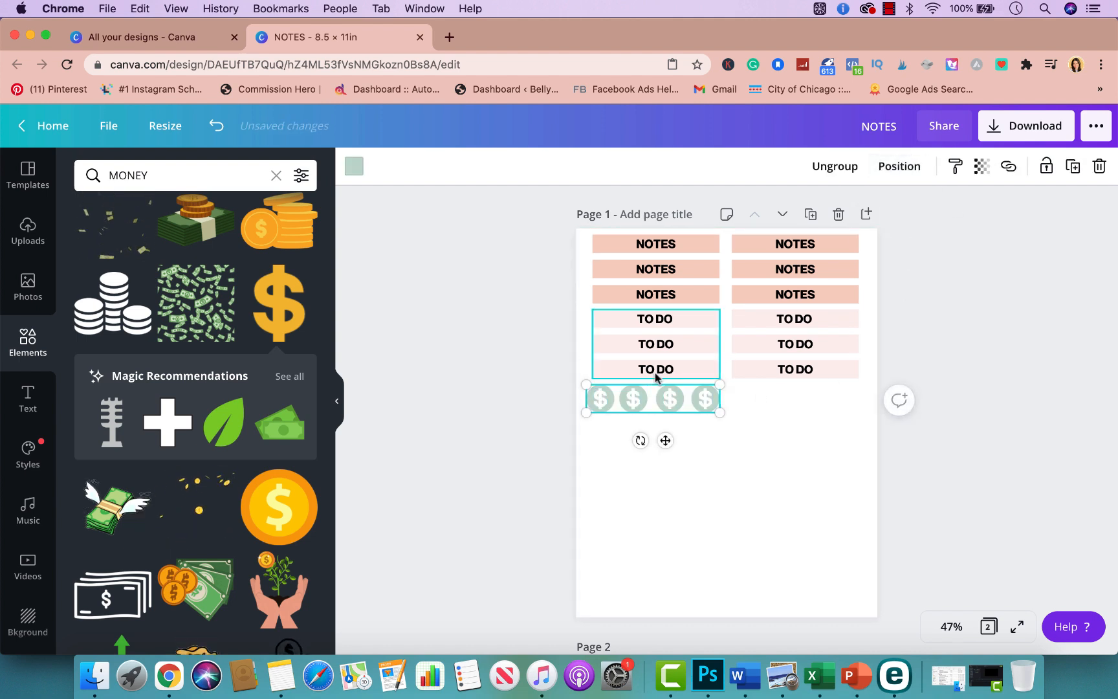
# Copy the coin group and place the pasted copy beneath the second column's TO DO labels
pyautogui.rightClick(681, 405)
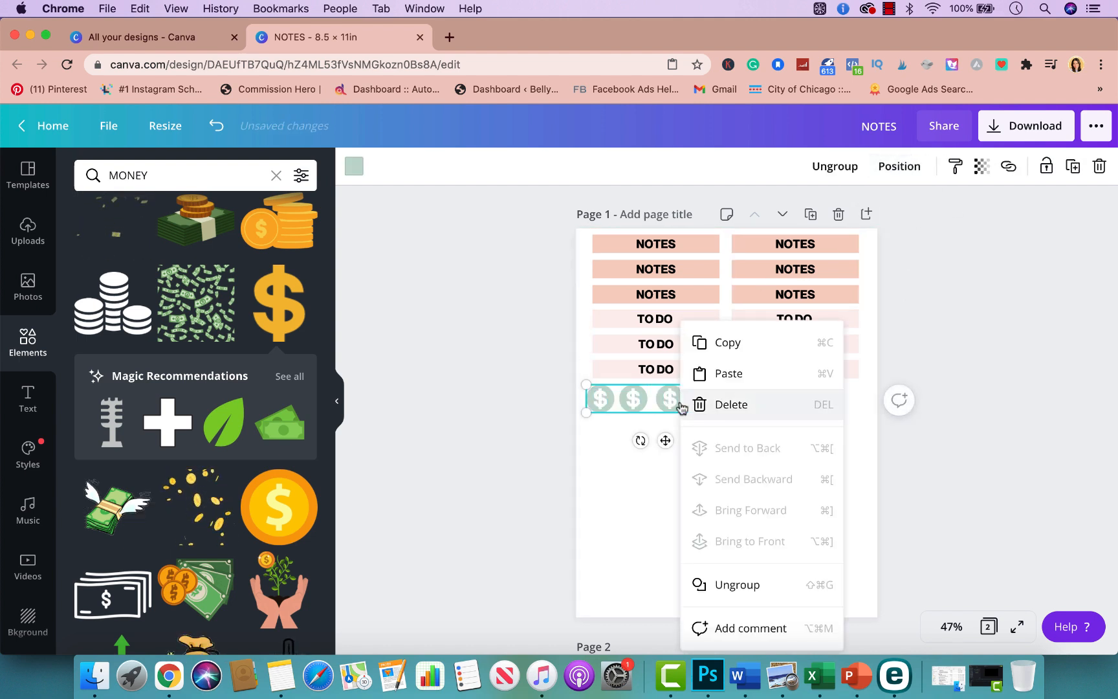
pyautogui.click(731, 346)
pyautogui.rightClick(688, 460)
pyautogui.click(725, 508)
pyautogui.moveTo(691, 414); pyautogui.dragTo(818, 396)
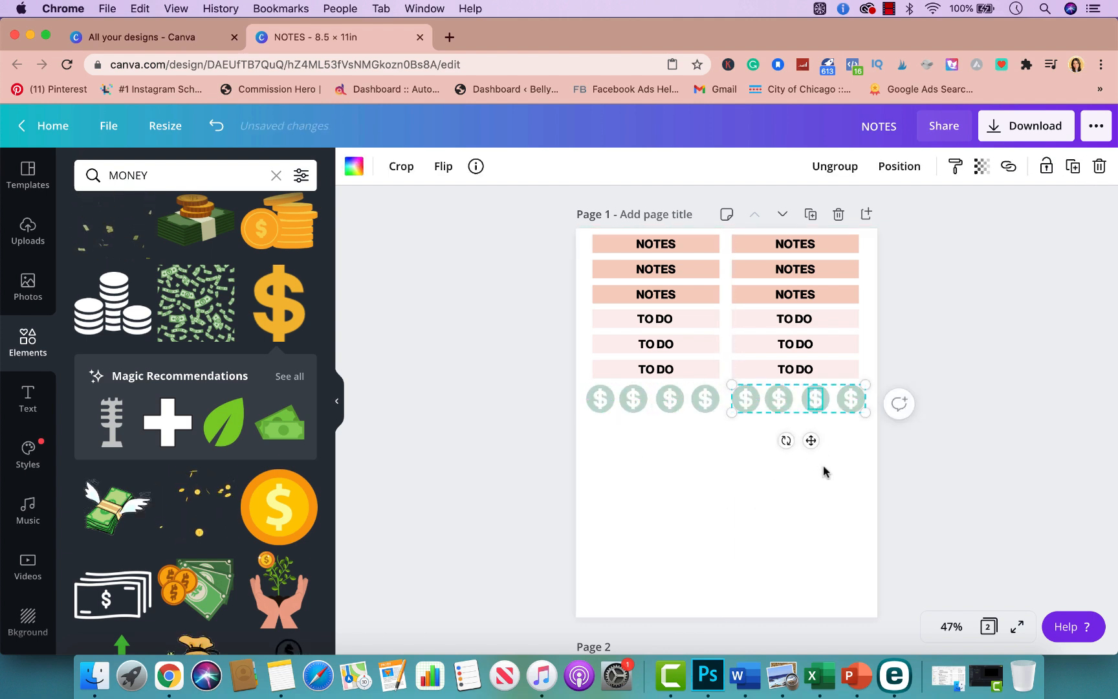
# Paste two more copies of the coin group to form a second row of coins beneath both columns
pyautogui.click(626, 456)
pyautogui.rightClick(627, 453)
pyautogui.click(663, 506)
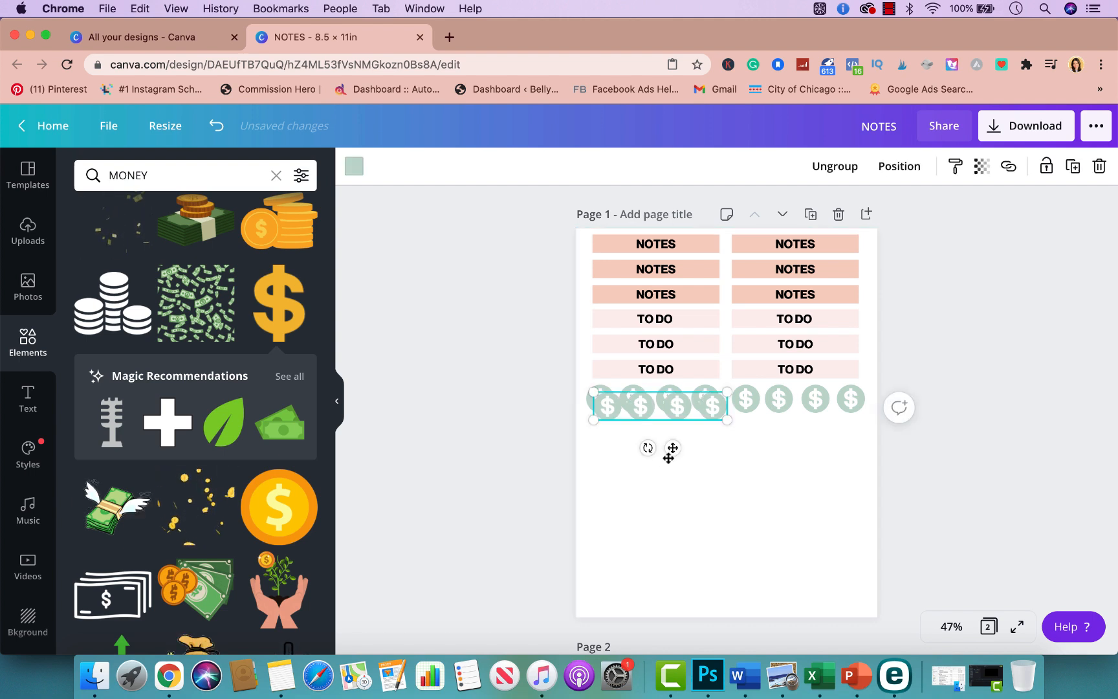
pyautogui.moveTo(686, 414); pyautogui.dragTo(674, 432)
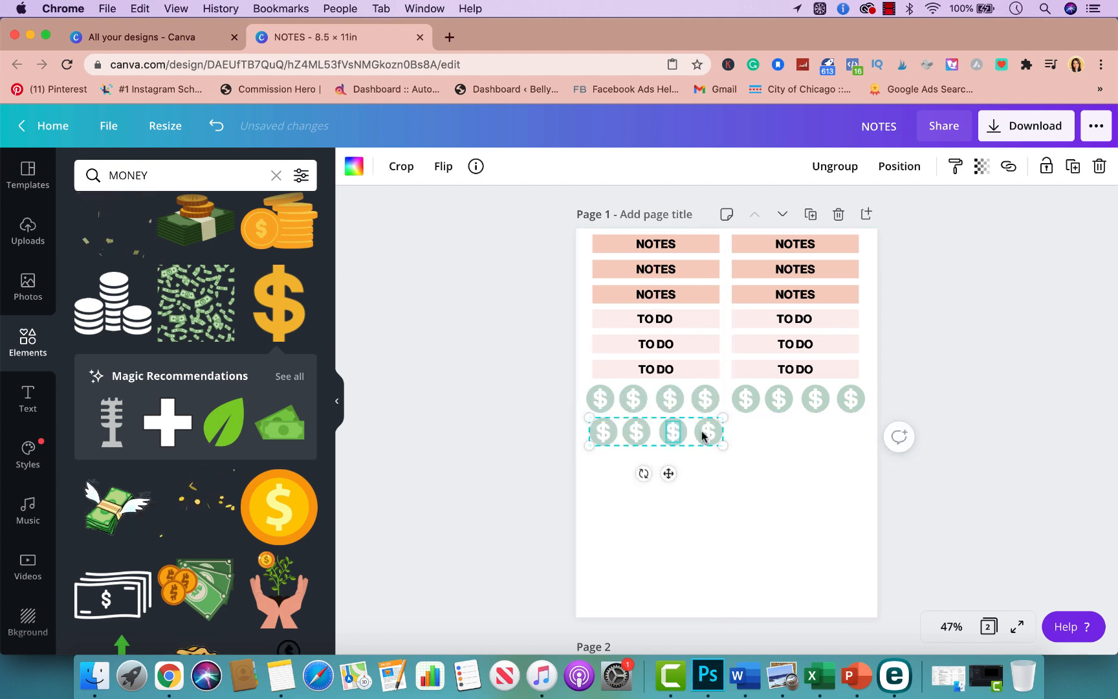
pyautogui.rightClick(705, 435)
pyautogui.click(754, 375)
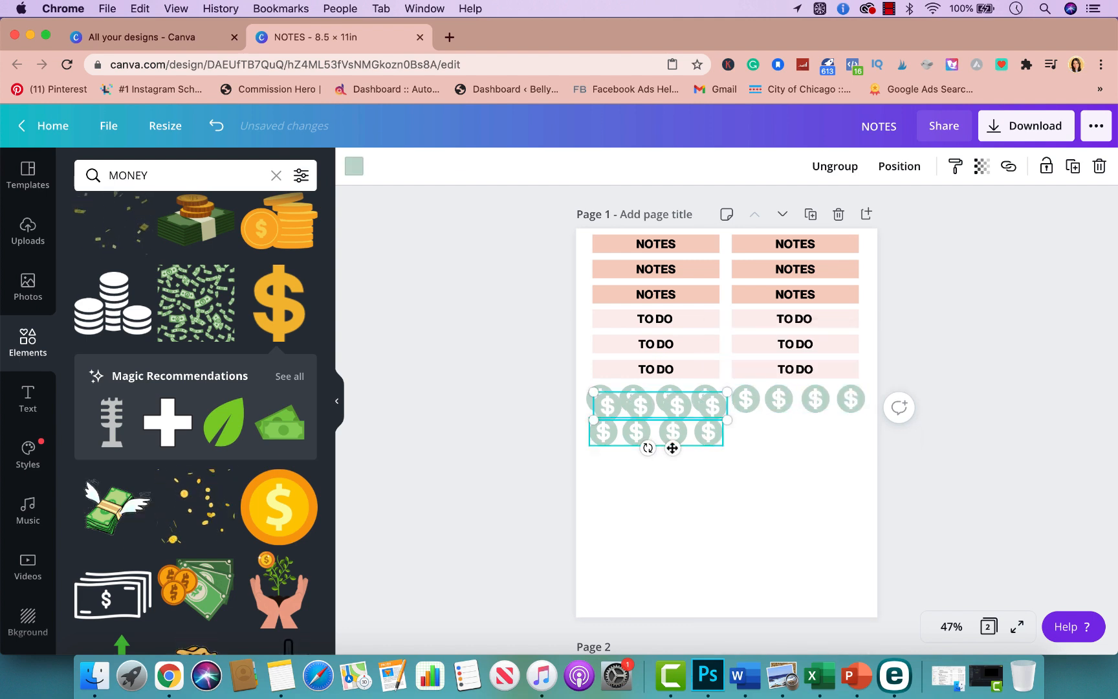
pyautogui.moveTo(670, 412); pyautogui.dragTo(812, 435)
pyautogui.click(989, 332)
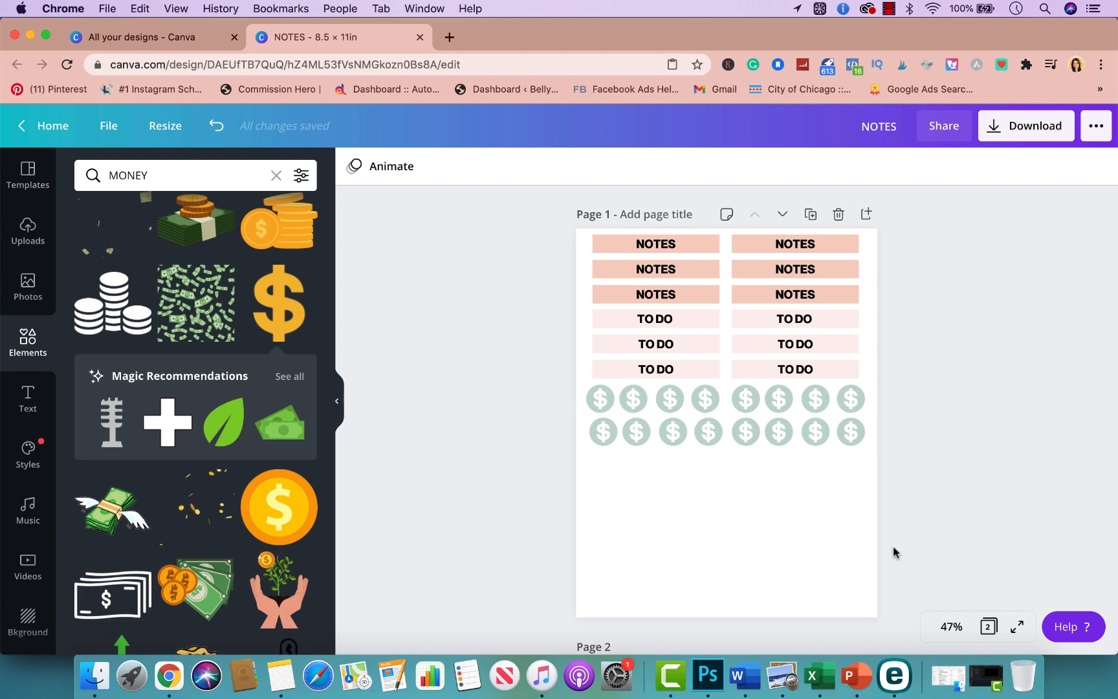
# Add a square beneath the first column's coins on page 1 and resize it to about 3.8 × 4.5 in
pyautogui.scroll(-10, 897, 465)
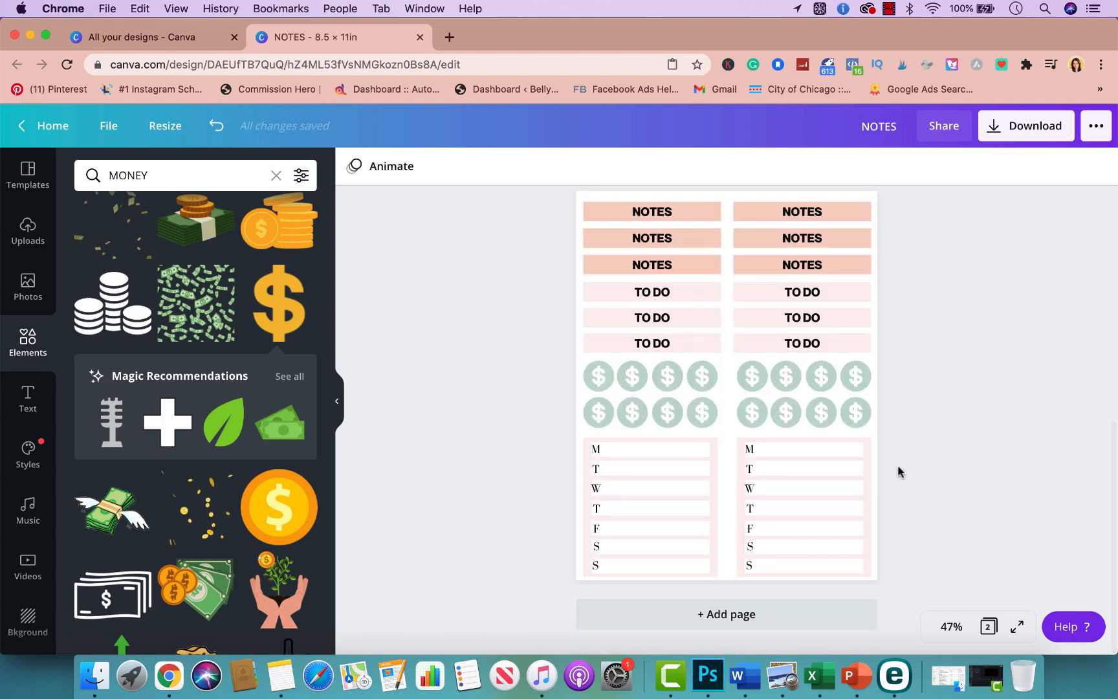
pyautogui.scroll(6, 797, 237)
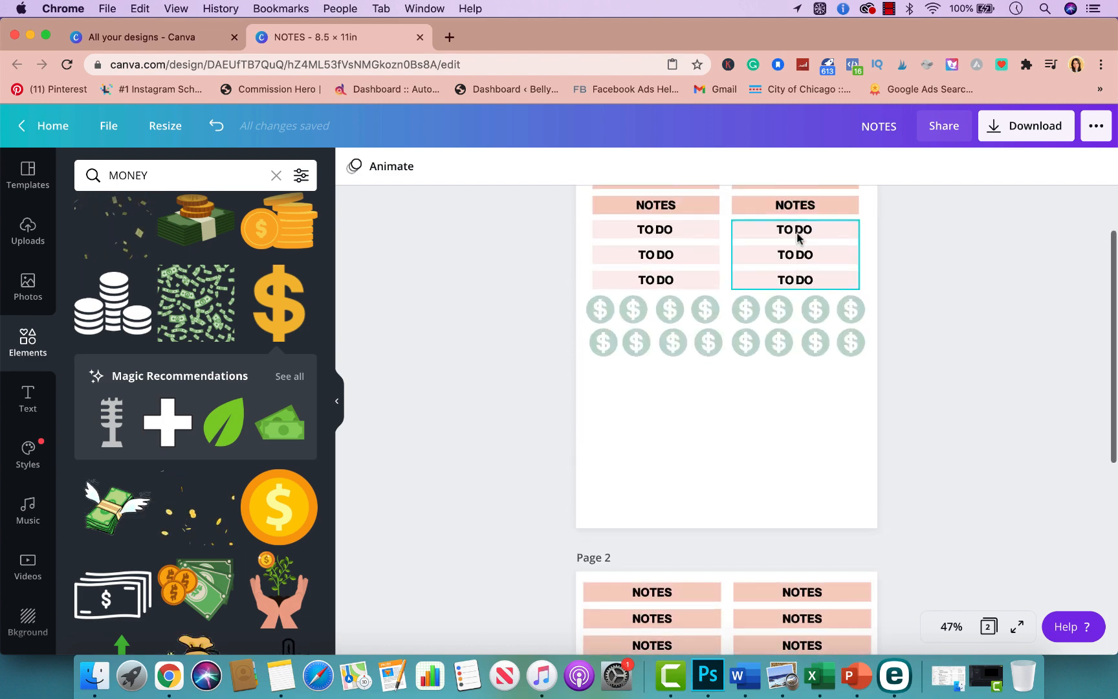
pyautogui.scroll(-5, 579, 630)
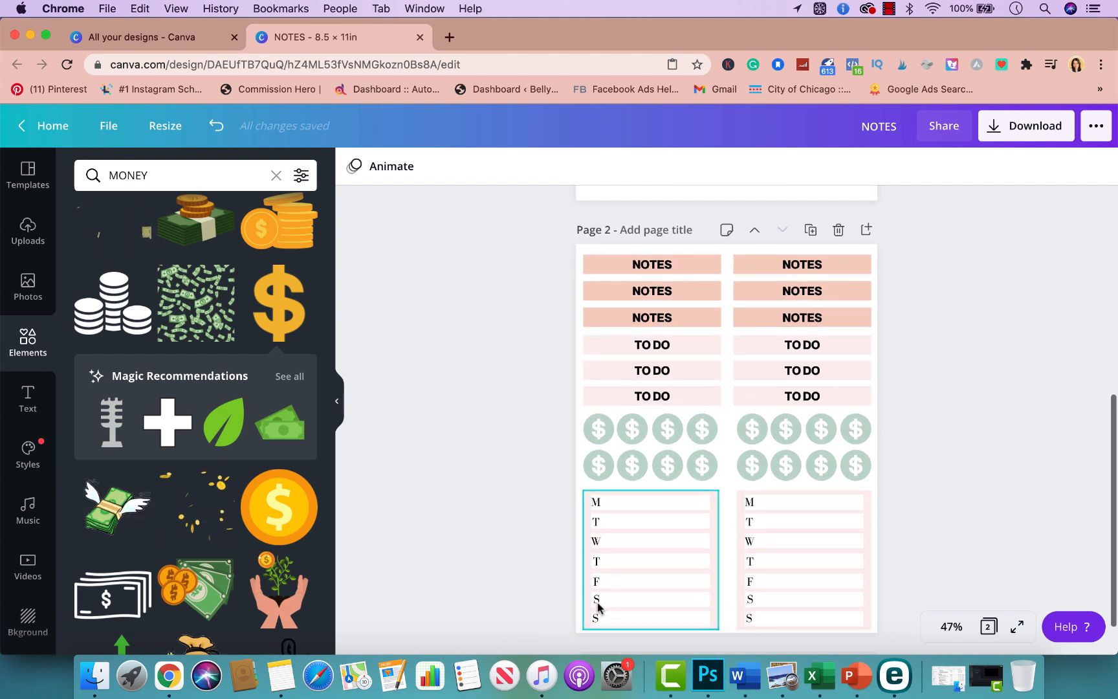
pyautogui.scroll(5, 606, 522)
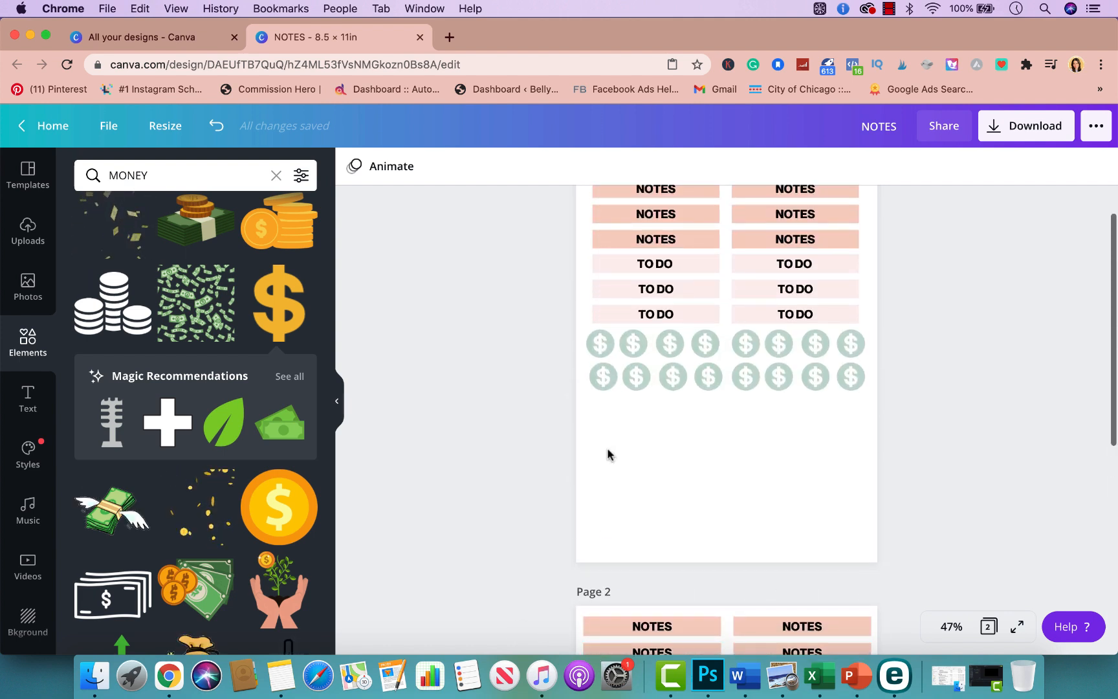
pyautogui.click(276, 175)
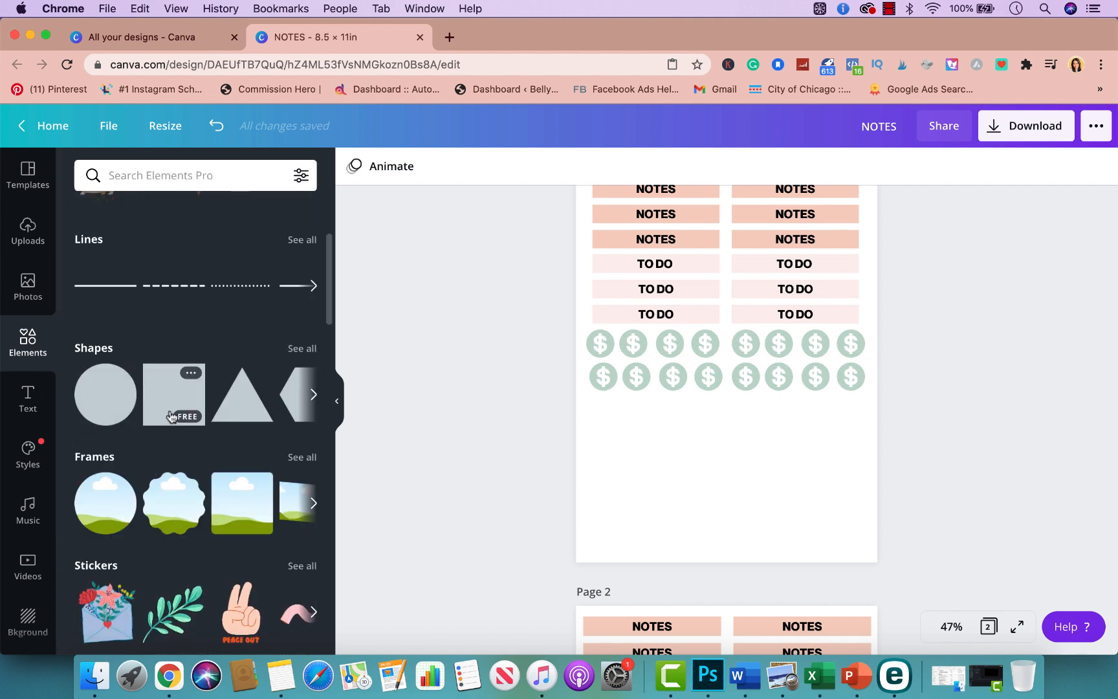
pyautogui.click(172, 416)
pyautogui.moveTo(656, 429); pyautogui.dragTo(649, 444)
pyautogui.moveTo(755, 471); pyautogui.dragTo(723, 471)
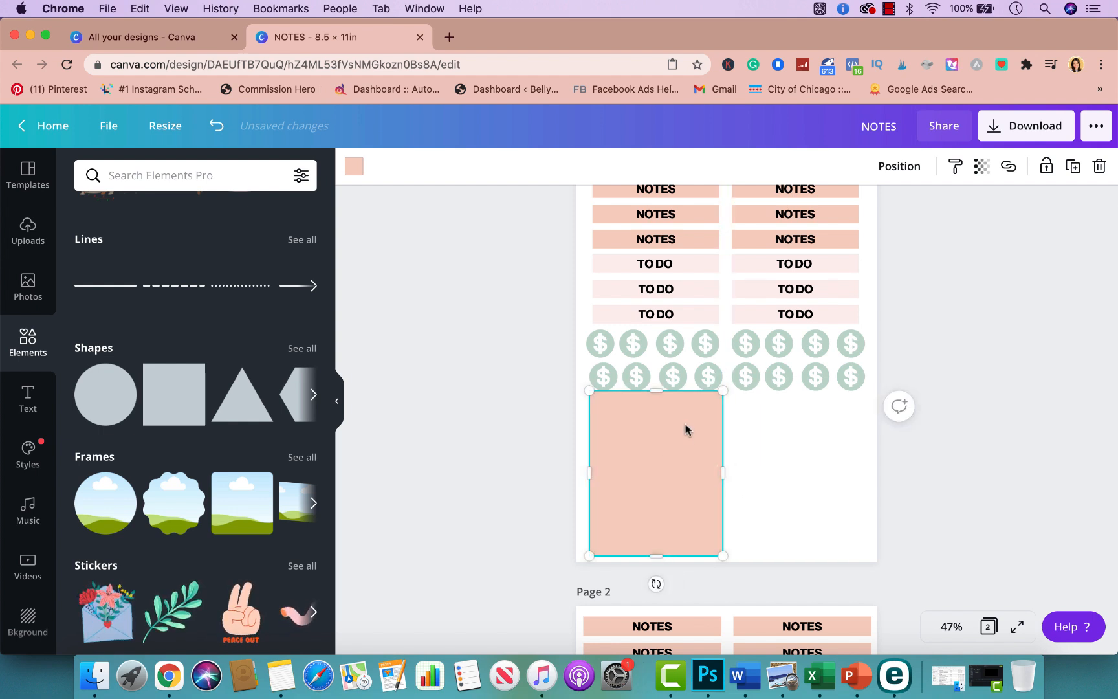
pyautogui.moveTo(657, 402); pyautogui.dragTo(657, 409)
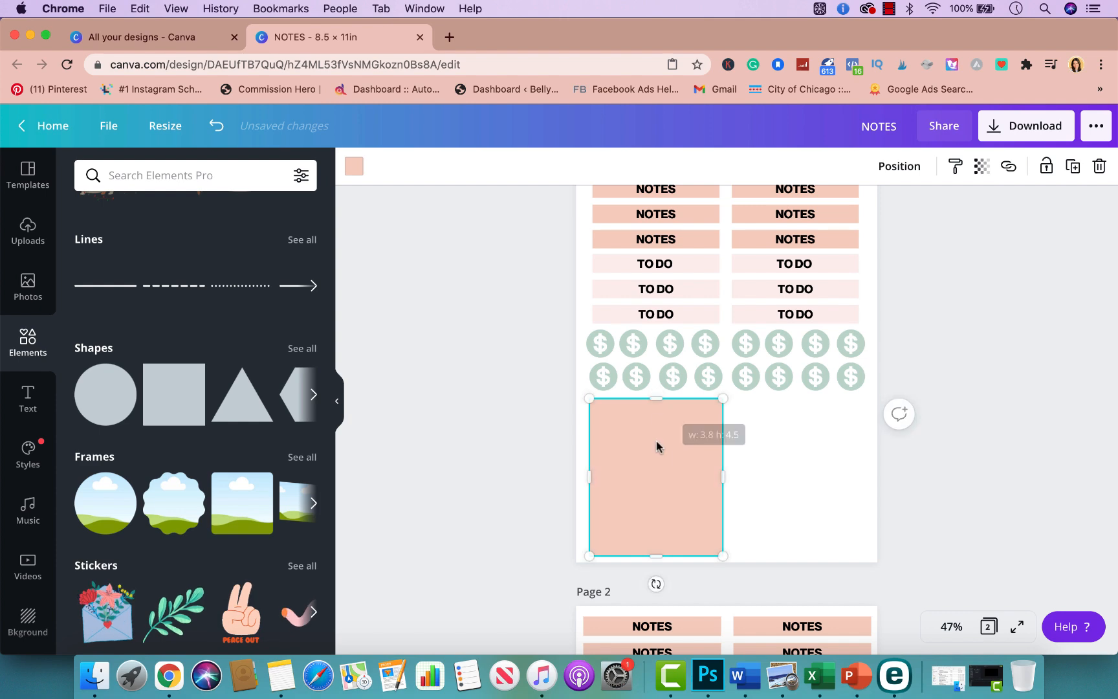
# Recolour the tall box beneath the first column's coins light pink from the NB palette, matching the weekday box on page 2
pyautogui.click(349, 170)
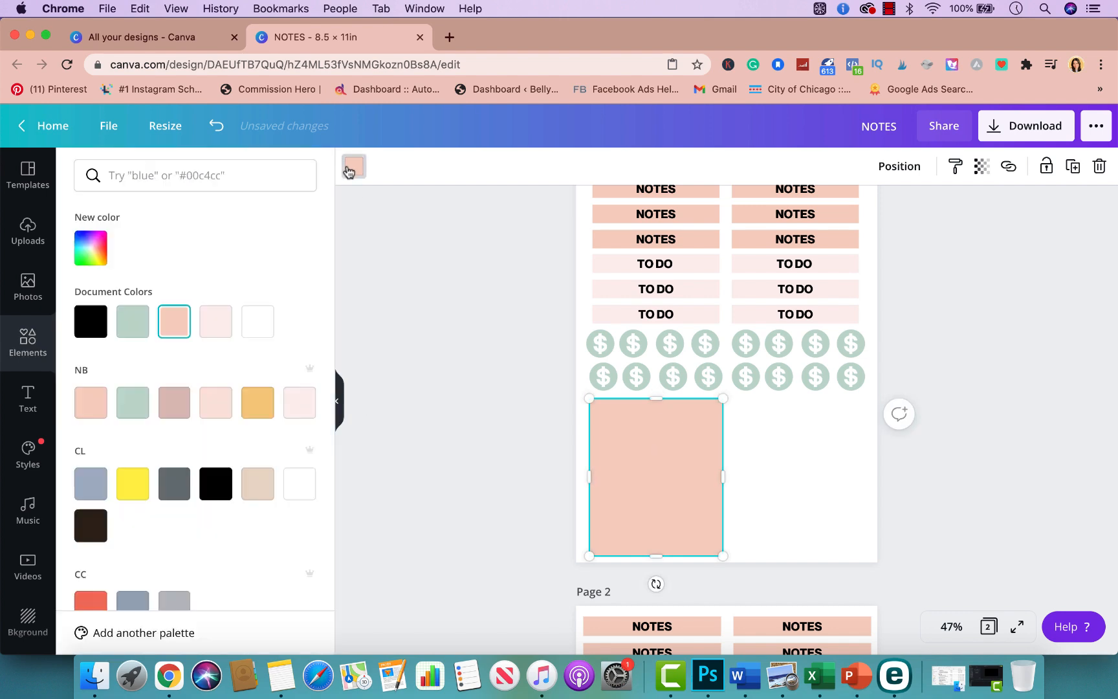
pyautogui.click(300, 403)
pyautogui.scroll(-5, 477, 475)
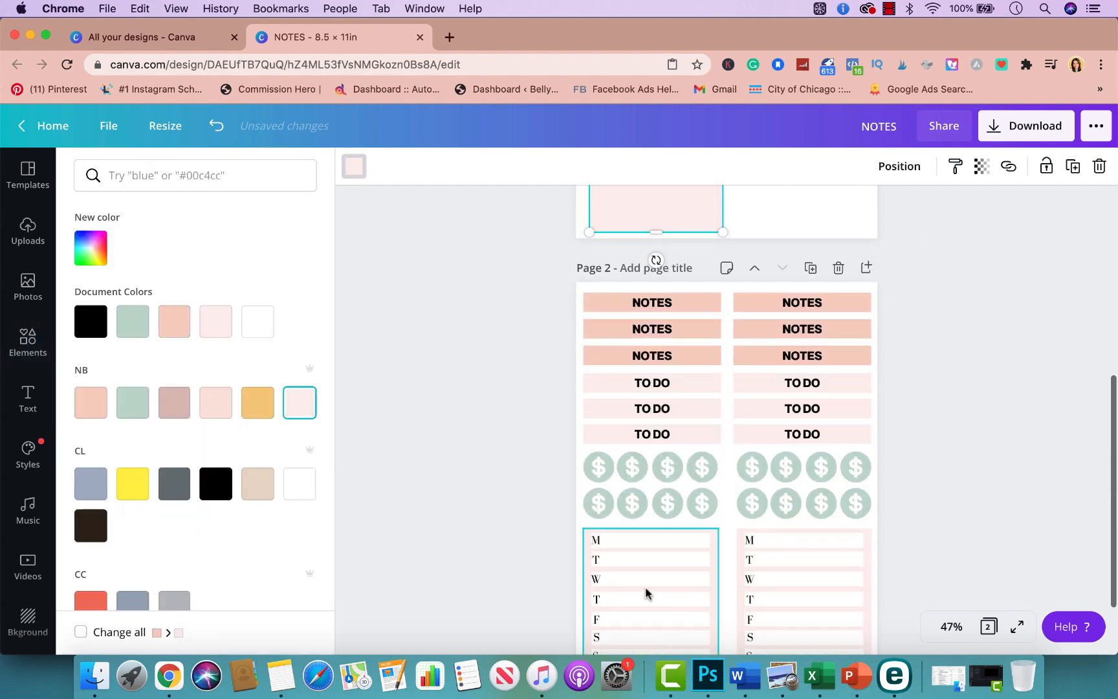
pyautogui.scroll(3, 476, 457)
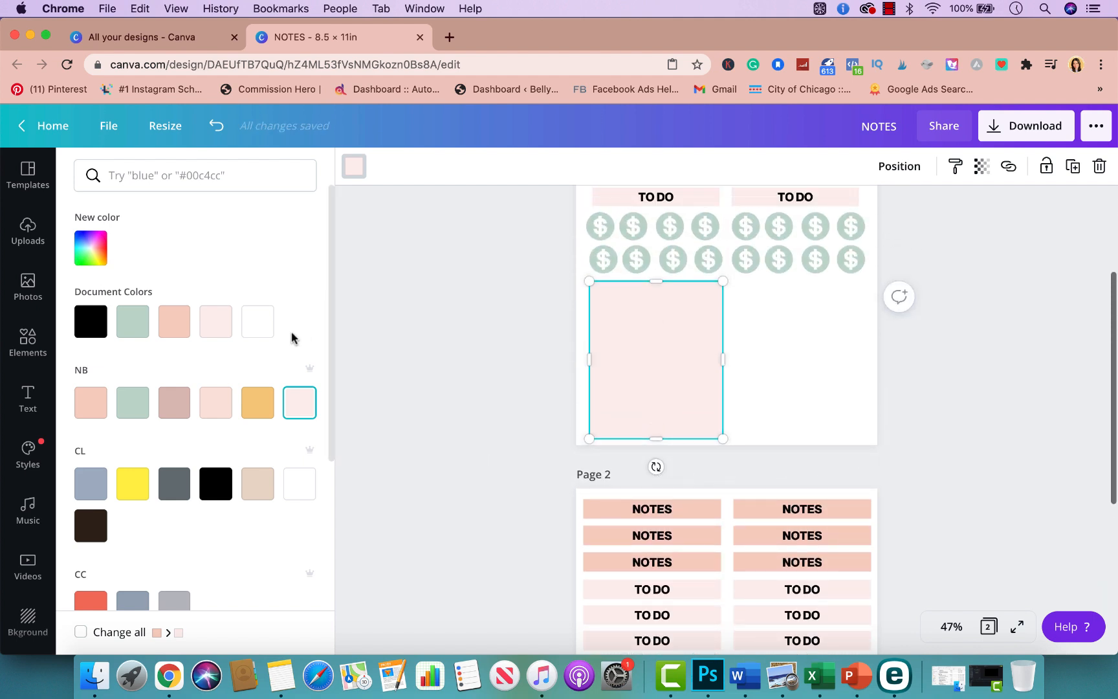
# Add a square, flatten it into a narrow strip across the top of the pink box and colour it white
pyautogui.click(26, 327)
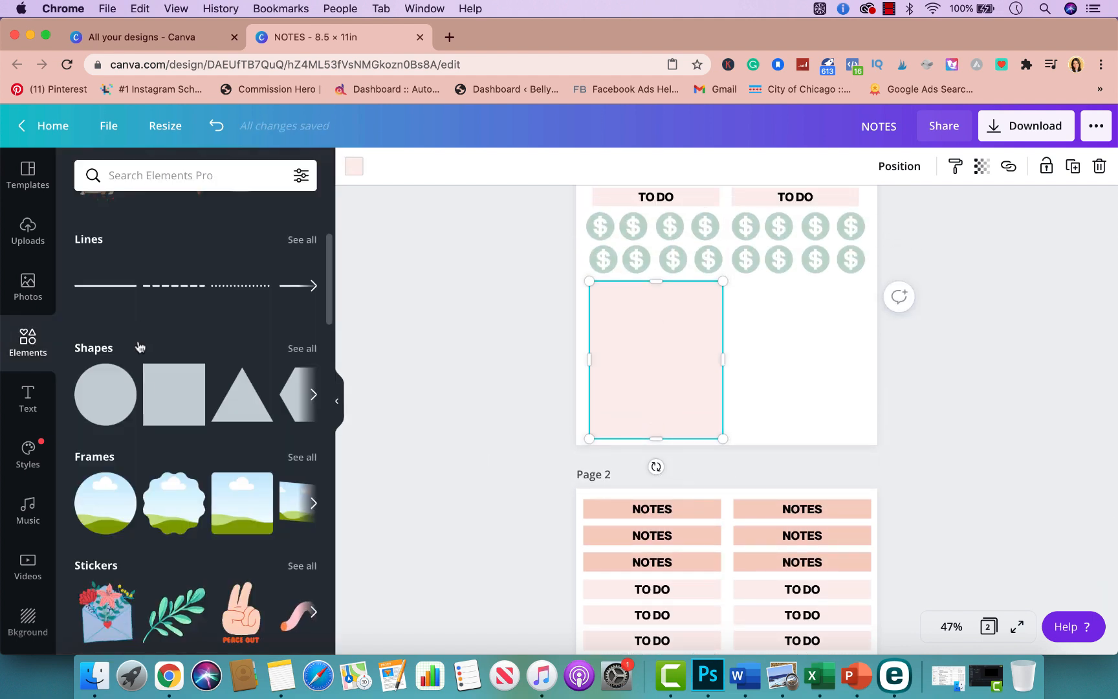
pyautogui.click(166, 397)
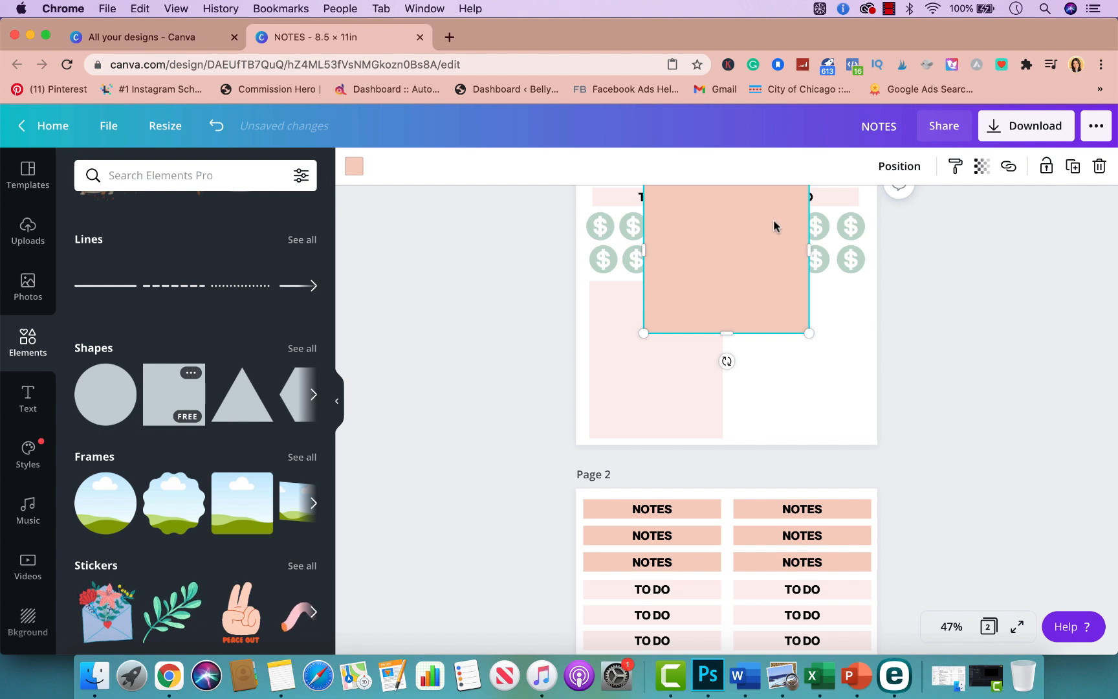
pyautogui.moveTo(775, 225); pyautogui.dragTo(774, 325)
pyautogui.moveTo(723, 438); pyautogui.dragTo(723, 296)
pyautogui.moveTo(805, 293); pyautogui.dragTo(697, 296)
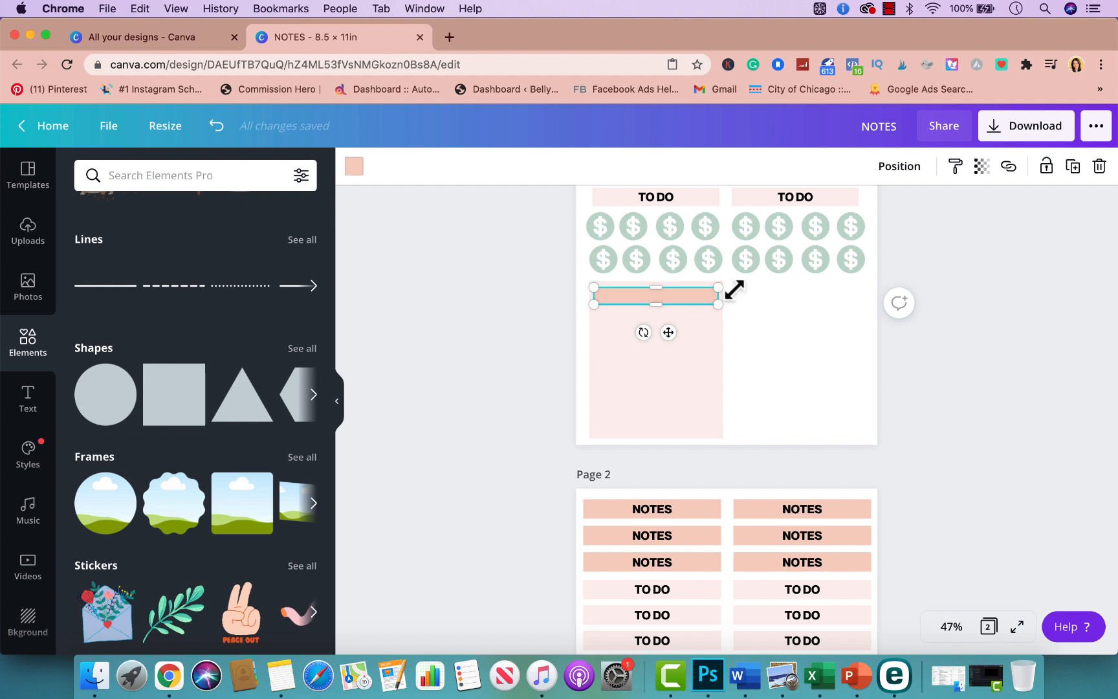
pyautogui.click(354, 167)
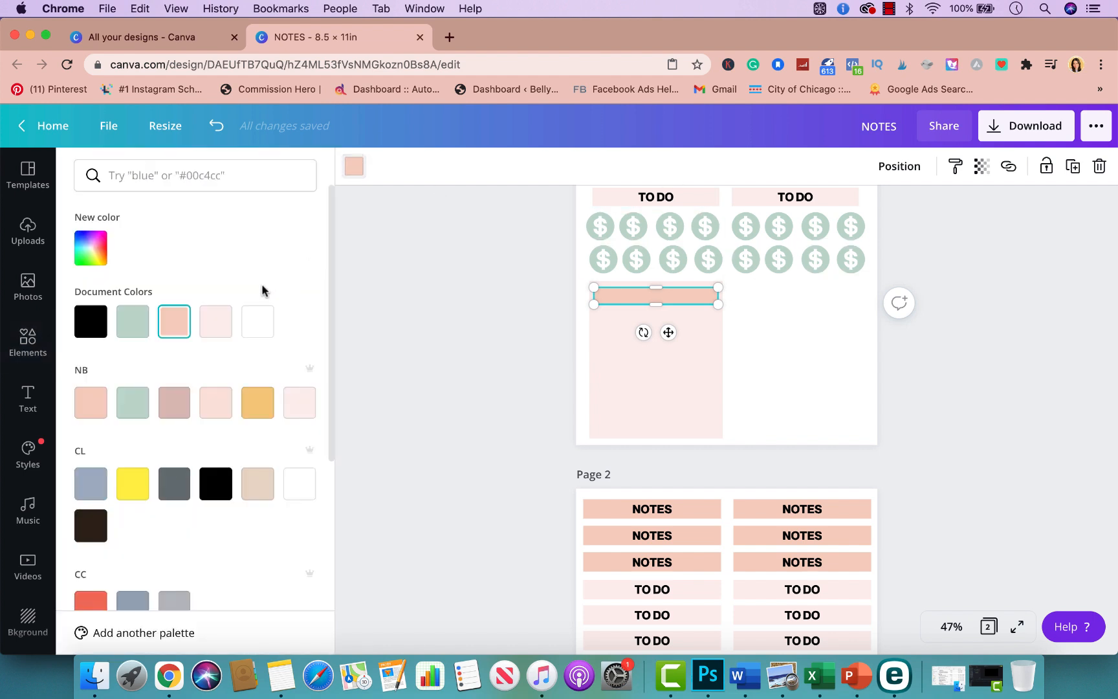
pyautogui.click(258, 321)
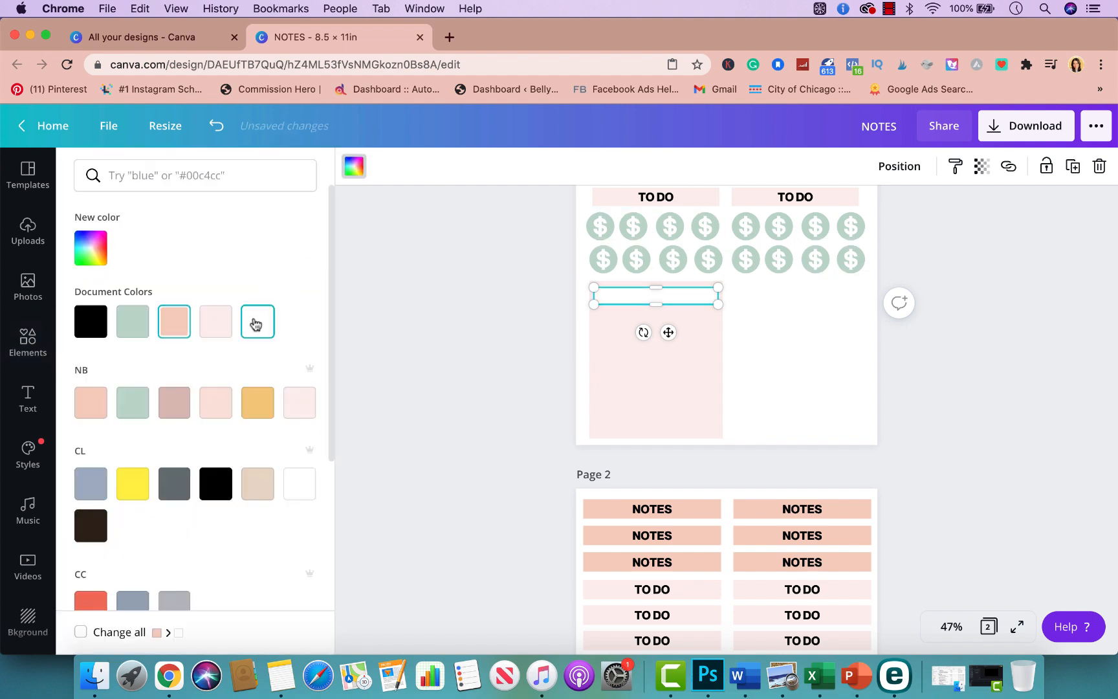
# Try to fill the pink box with duplicates of the white strip stacked down to its bottom edge
pyautogui.click(1074, 166)
pyautogui.moveTo(690, 308); pyautogui.dragTo(683, 324)
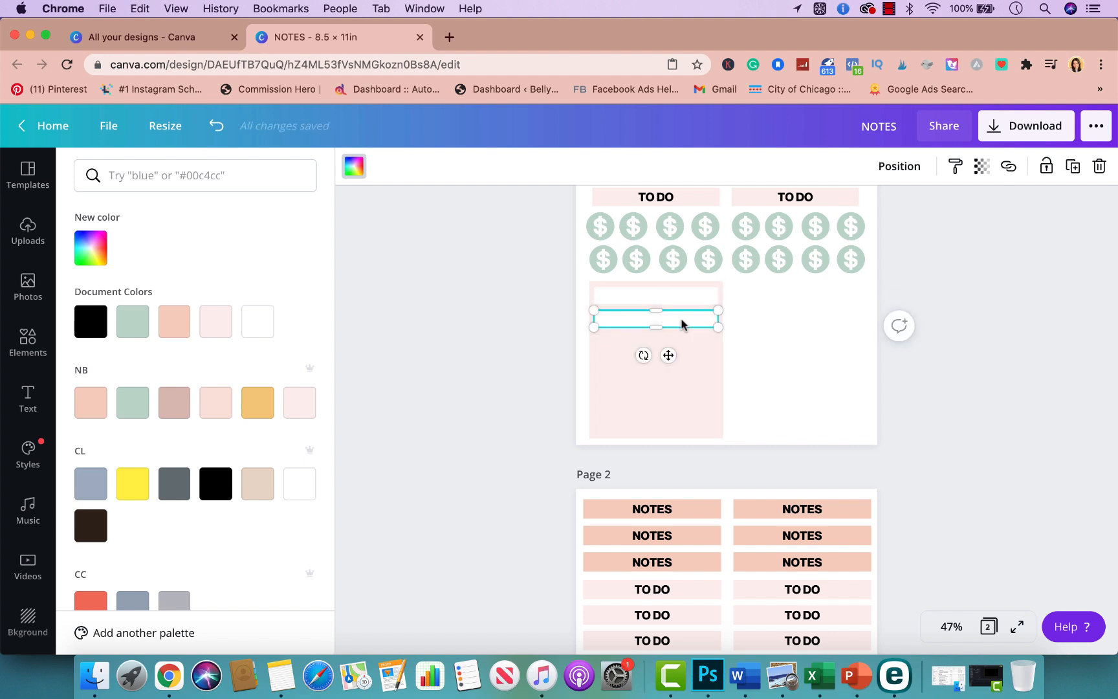
pyautogui.click(686, 315)
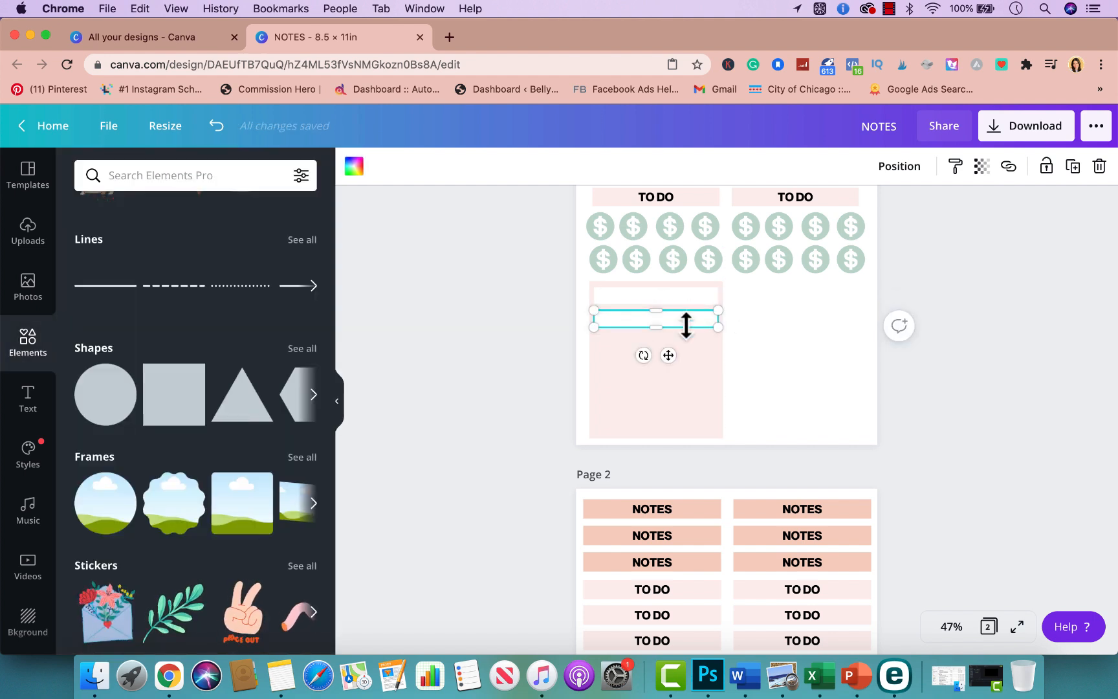
pyautogui.click(1073, 167)
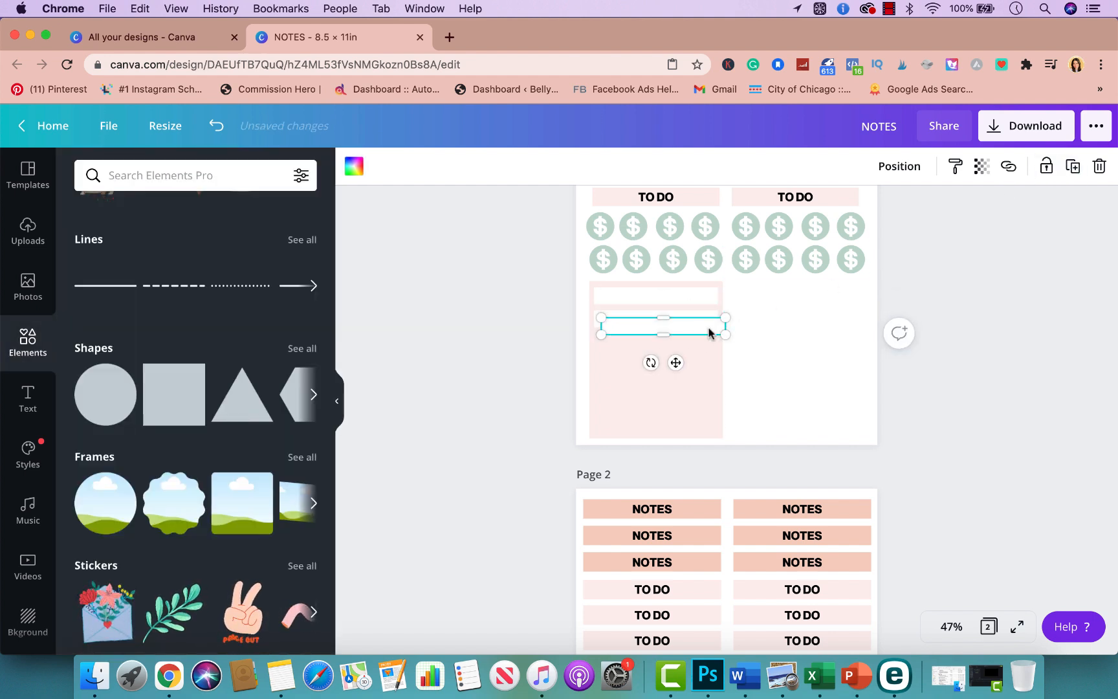
pyautogui.moveTo(708, 328); pyautogui.dragTo(697, 368)
pyautogui.click(1064, 171)
pyautogui.click(1073, 166)
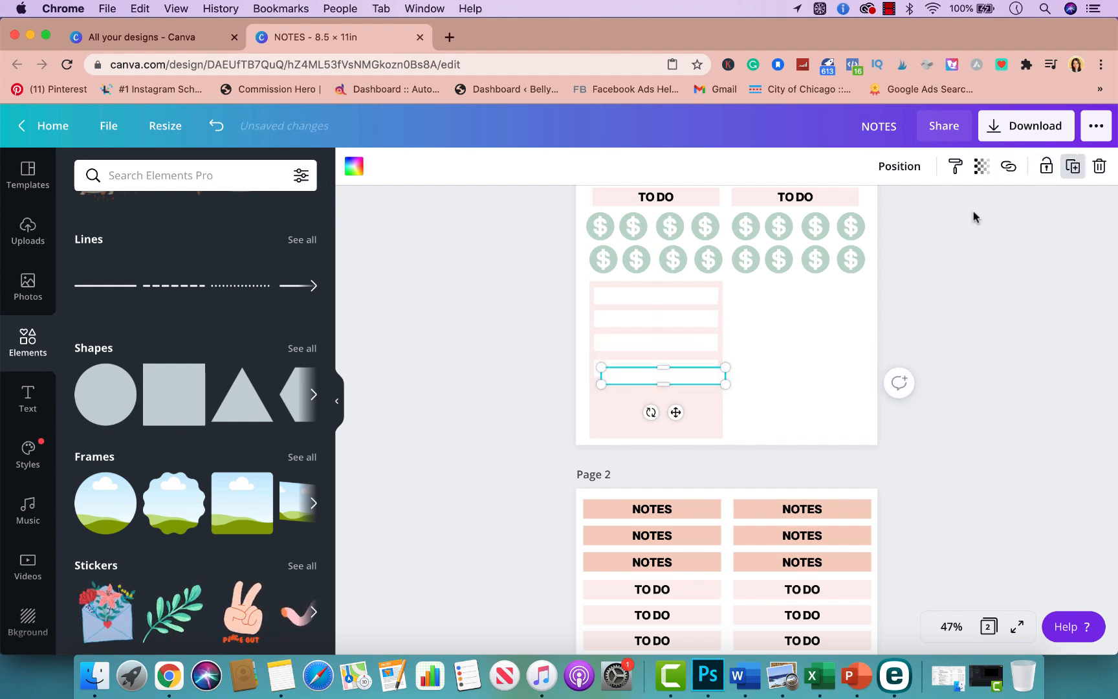
pyautogui.moveTo(678, 378); pyautogui.dragTo(692, 415)
pyautogui.click(1072, 166)
pyautogui.click(1072, 166)
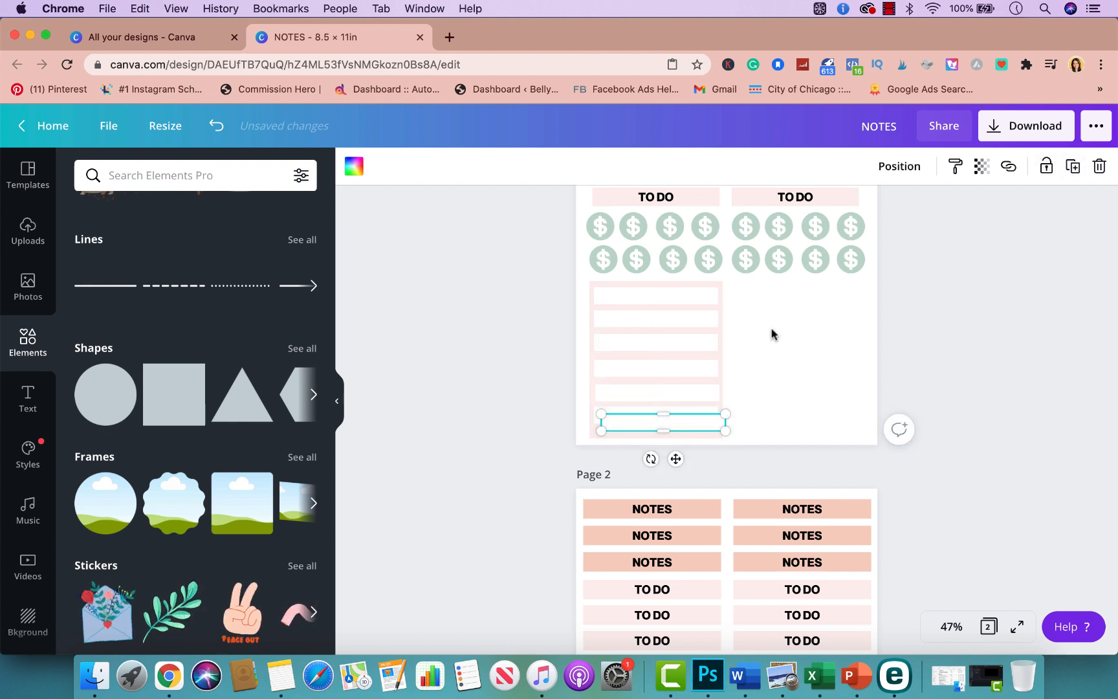
# Nudge the pink box slightly to the left beneath the first column's coins on page 1
pyautogui.click(814, 350)
pyautogui.click(655, 429)
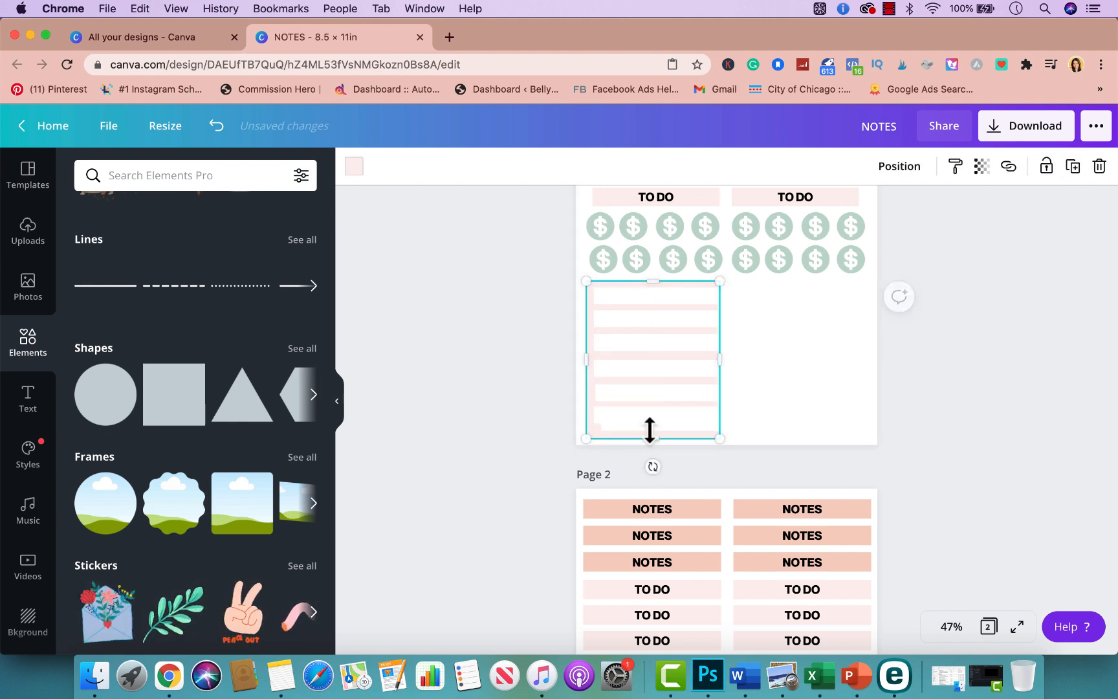
pyautogui.scroll(2, 706, 366)
pyautogui.scroll(1, 708, 366)
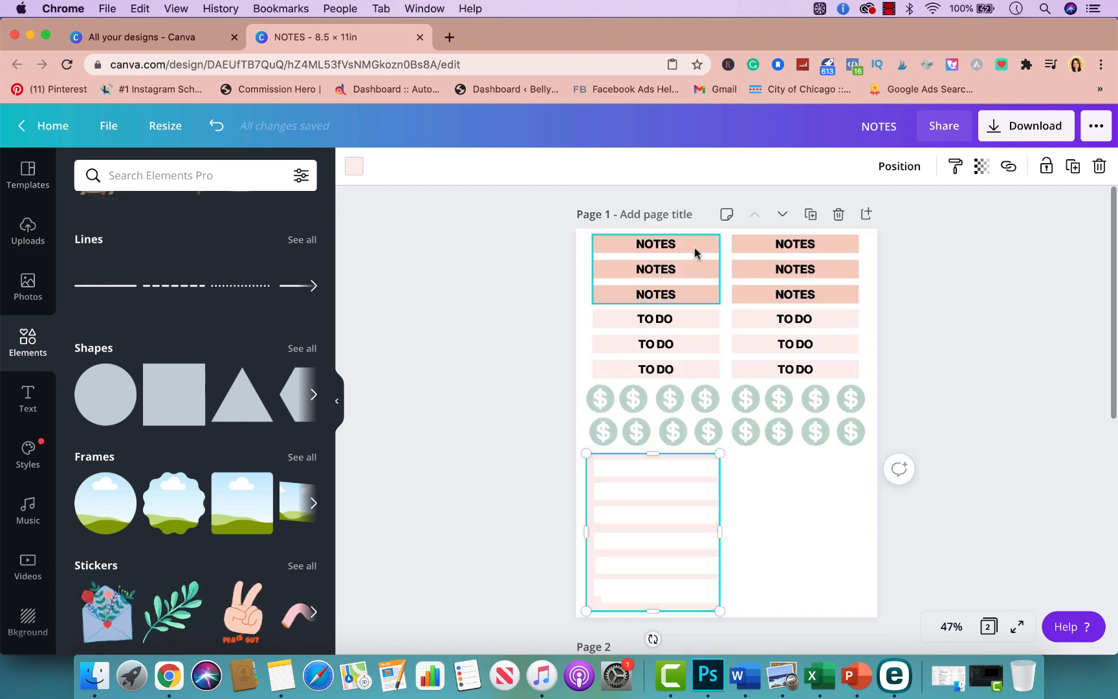
pyautogui.click(692, 270)
pyautogui.moveTo(693, 269); pyautogui.dragTo(693, 268)
pyautogui.click(780, 269)
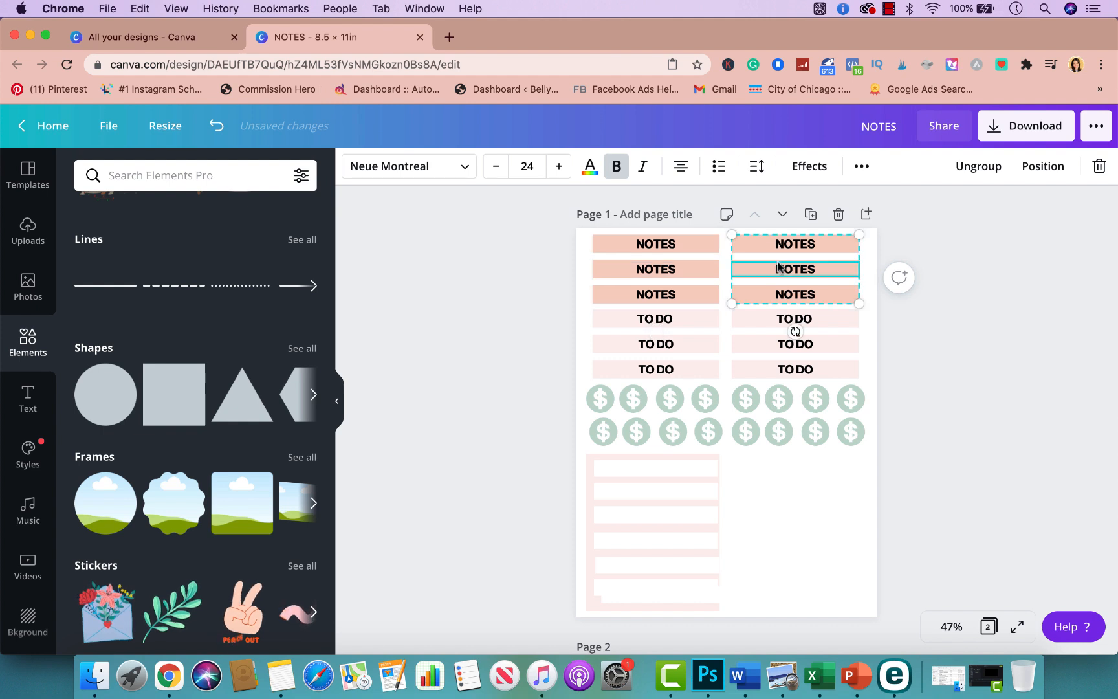
pyautogui.click(765, 405)
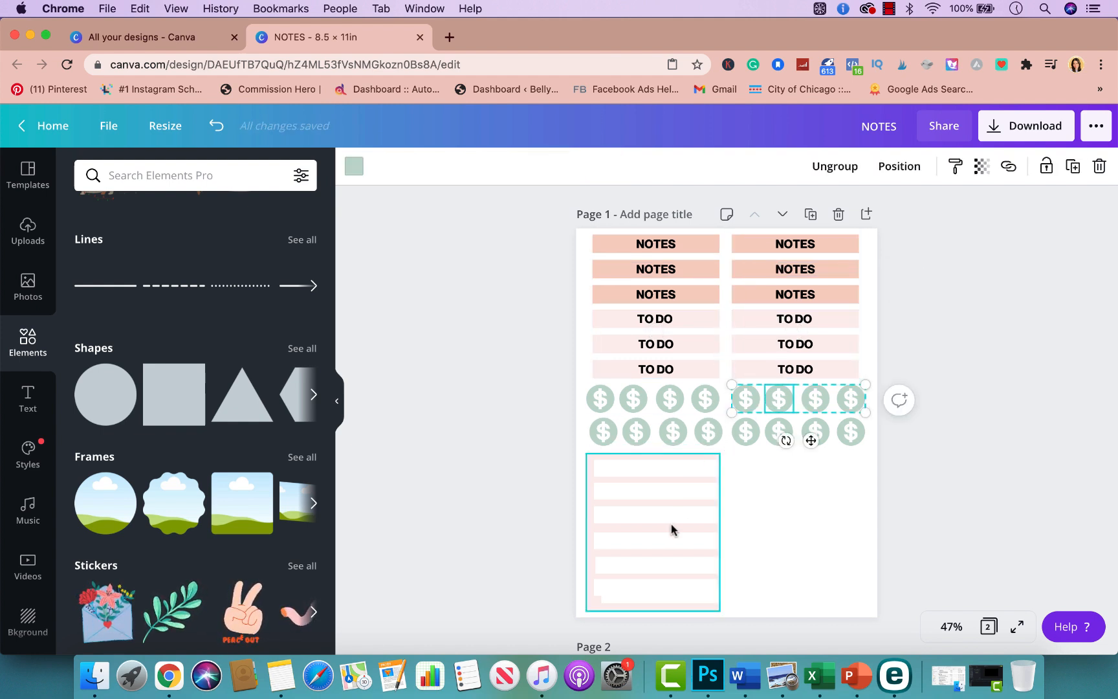
# Delete the duplicated white strips and make the single remaining strip at the top of the pink box thinner
pyautogui.moveTo(642, 599); pyautogui.dragTo(670, 464)
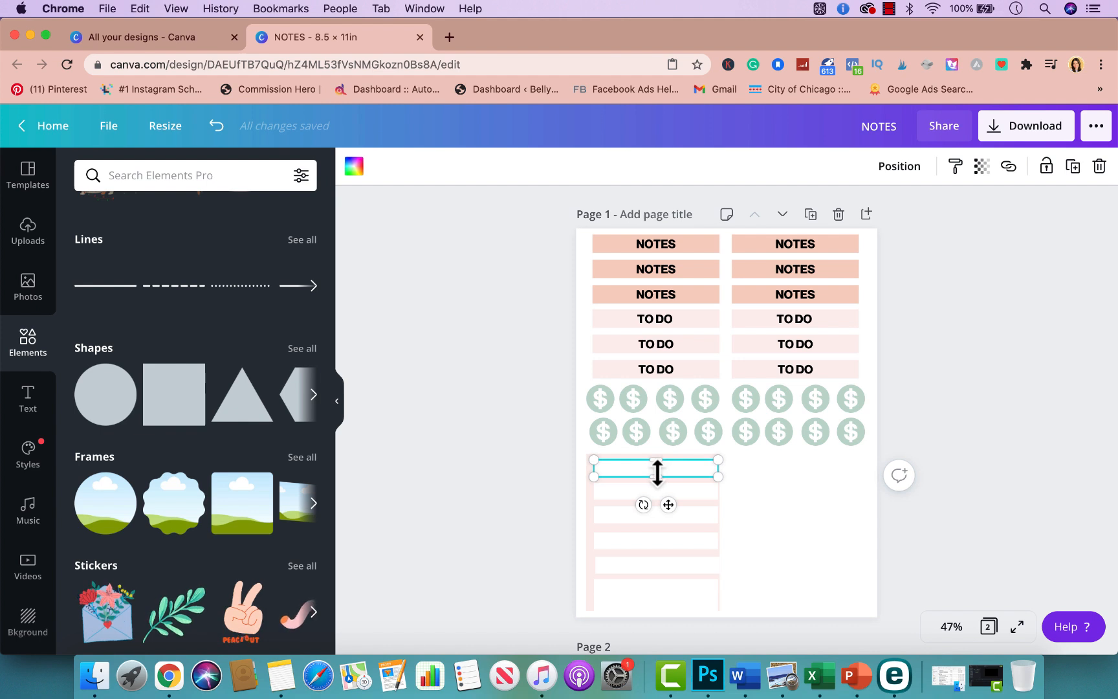
pyautogui.moveTo(658, 471); pyautogui.dragTo(634, 592)
pyautogui.click(754, 457)
pyautogui.press('Delete')
pyautogui.click(659, 466)
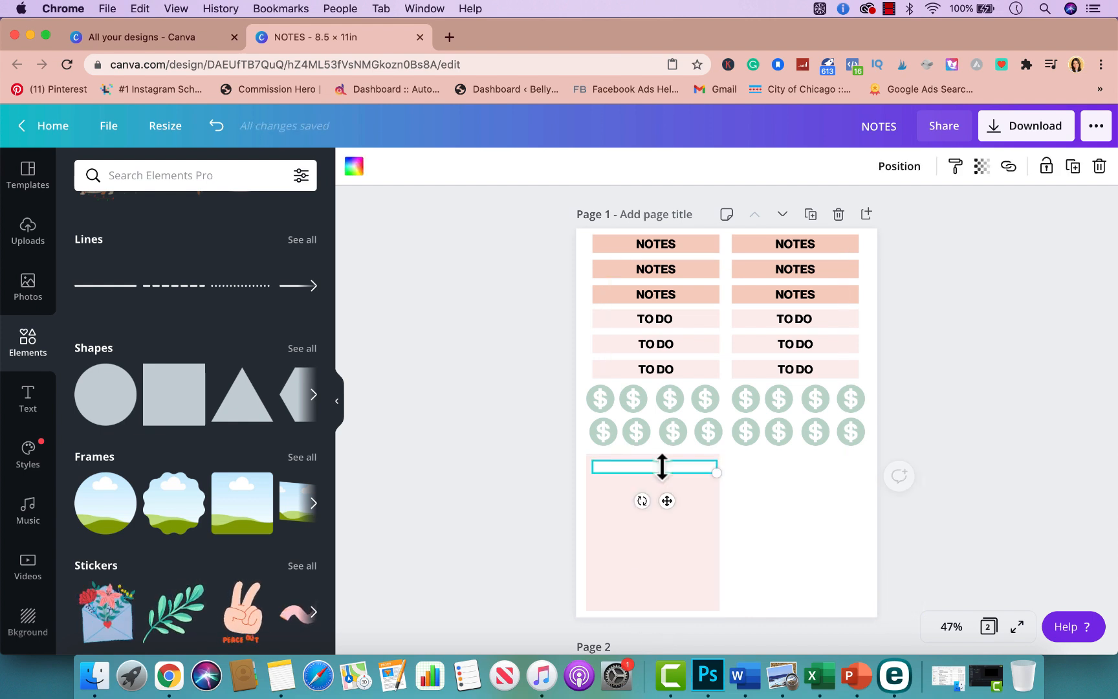
# Duplicate the thin white strip twice and align the copies beneath it in the pink box with even gaps
pyautogui.click(1072, 167)
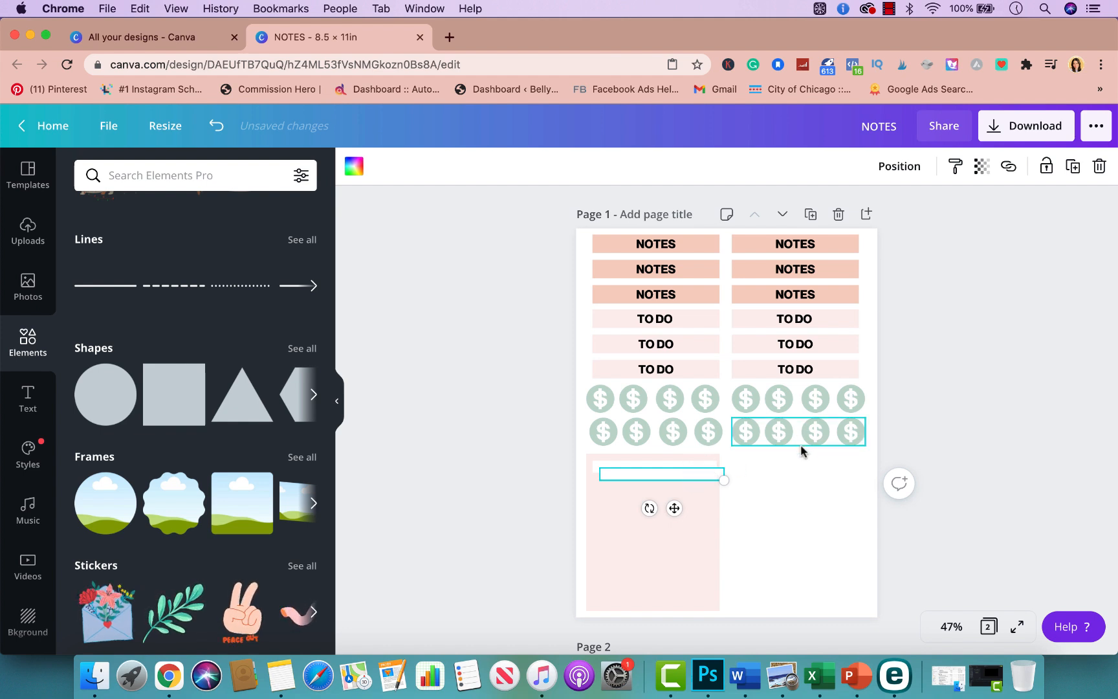
pyautogui.click(791, 469)
pyautogui.moveTo(689, 474)
pyautogui.mouseDown()
pyautogui.moveTo(669, 484)
pyautogui.moveTo(680, 483)
pyautogui.mouseUp()
pyautogui.click(780, 487)
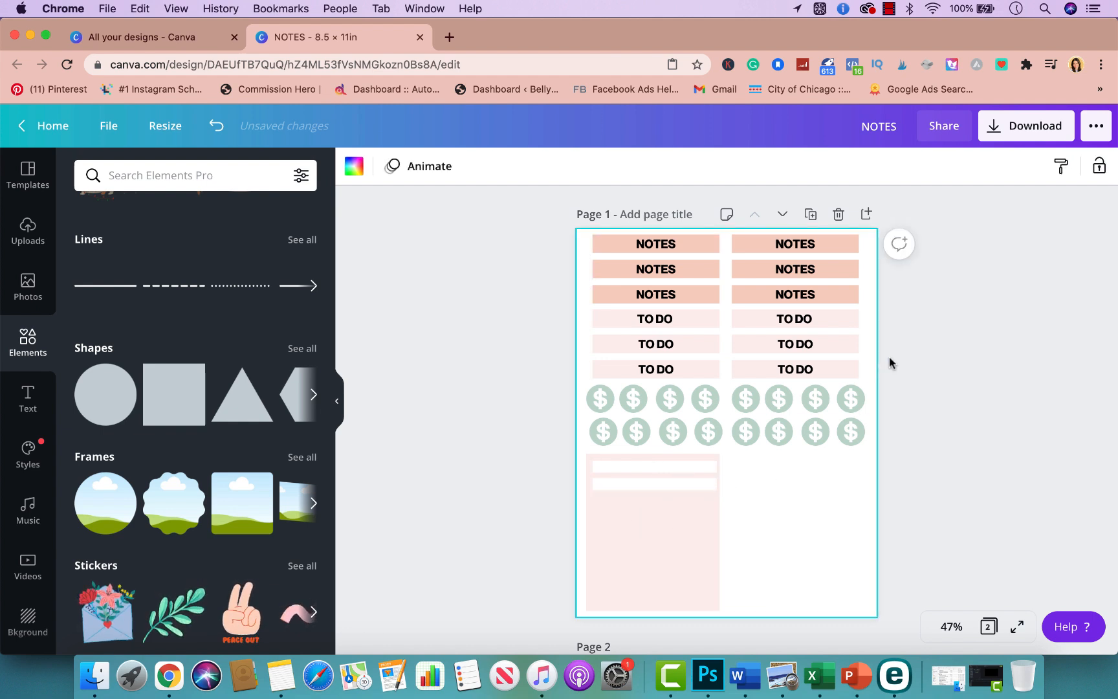
pyautogui.click(694, 480)
pyautogui.click(1071, 168)
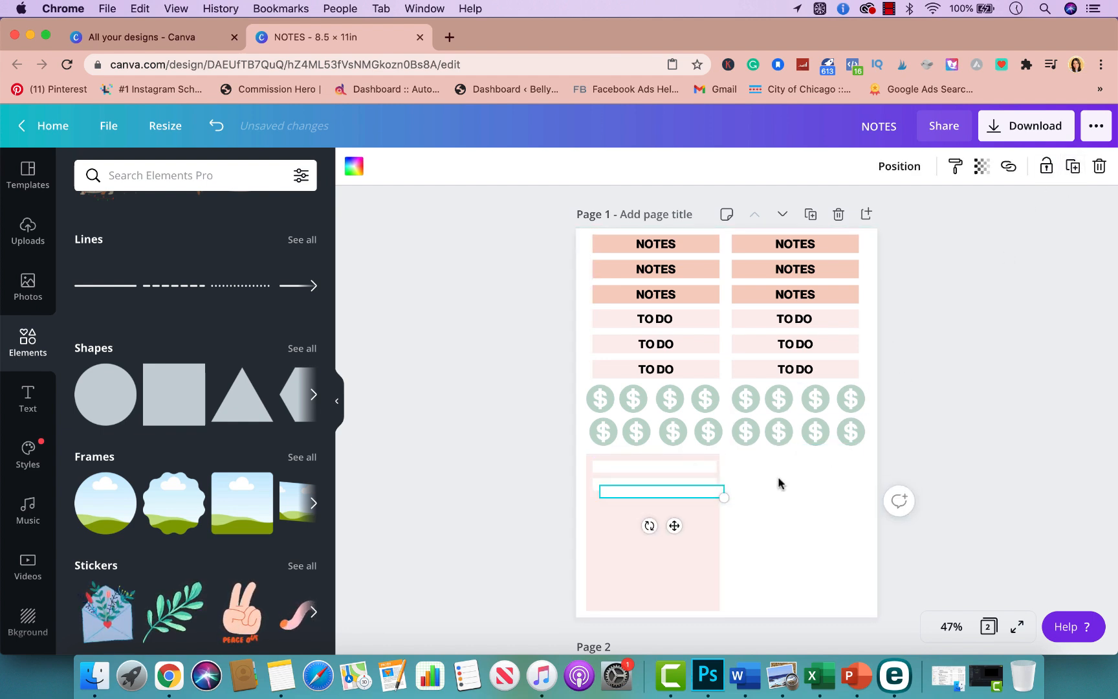
pyautogui.moveTo(681, 500); pyautogui.dragTo(672, 511)
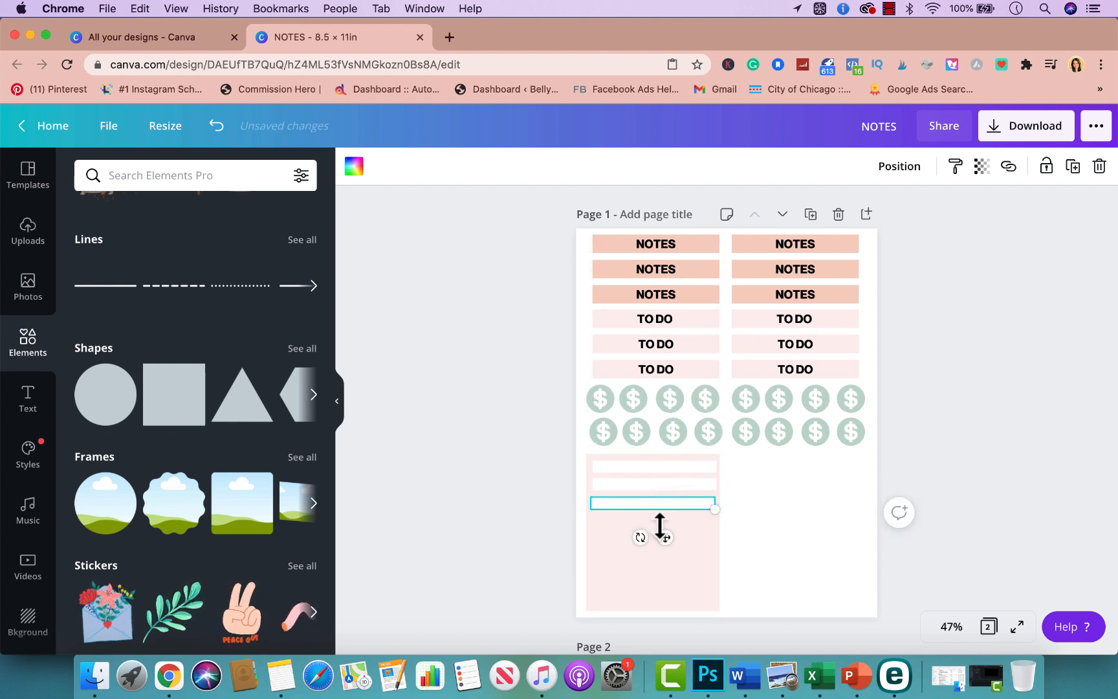
pyautogui.moveTo(672, 506); pyautogui.dragTo(675, 502)
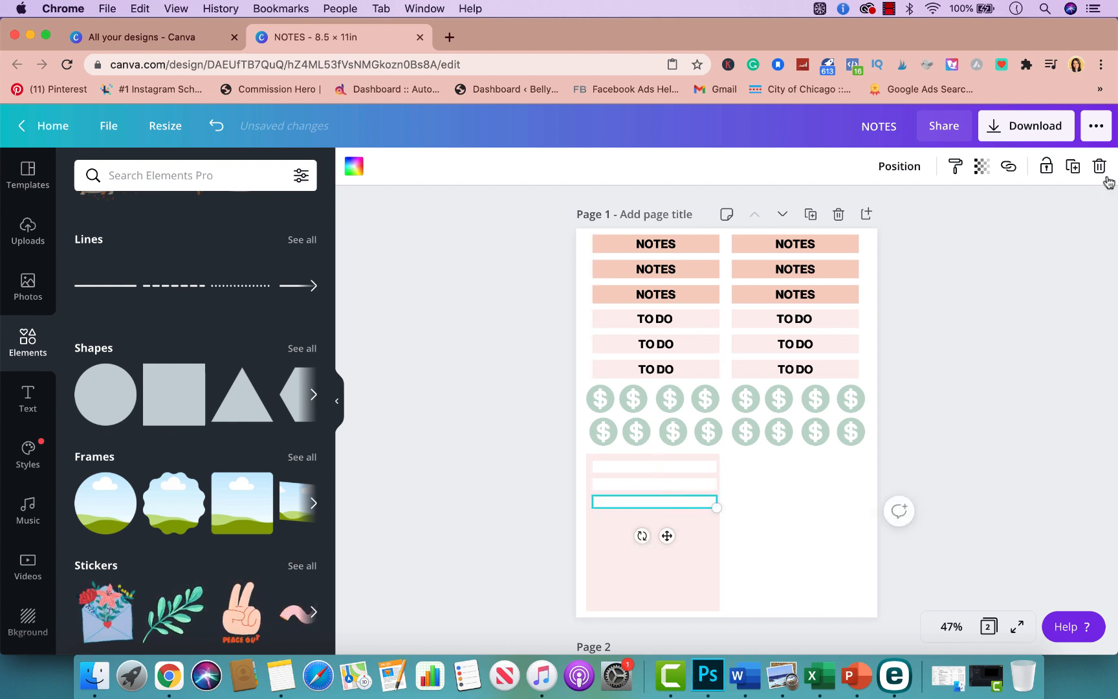
# Add four more copies of the white strip down the pink box for a total of seven weekday lines
pyautogui.press('super+z')
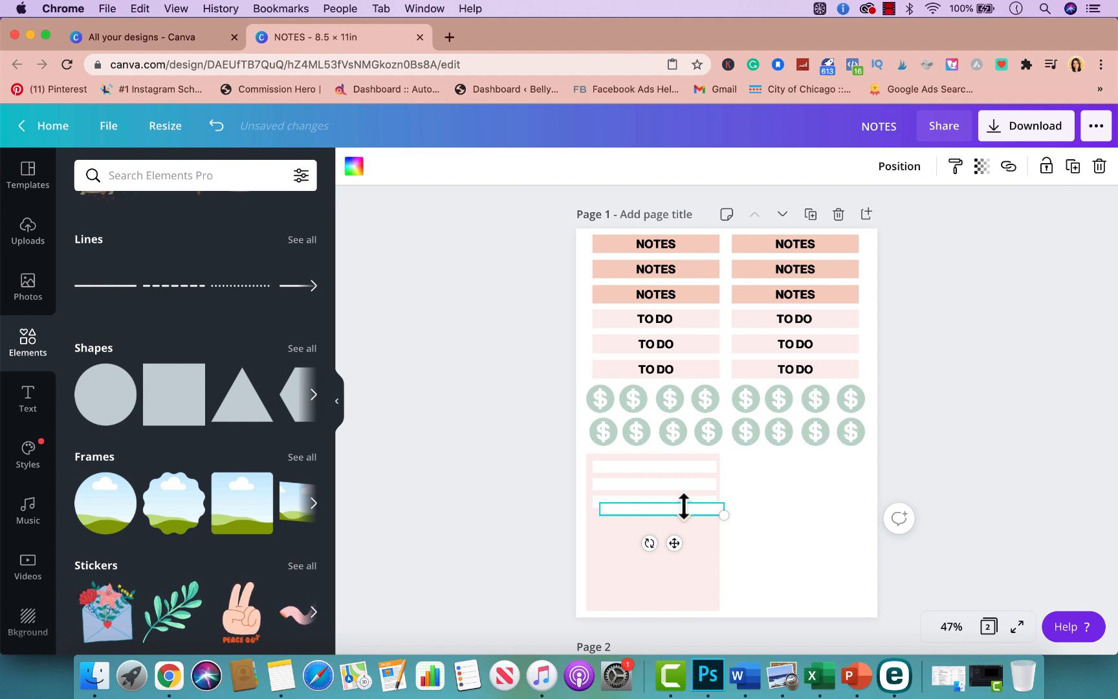
pyautogui.moveTo(690, 513)
pyautogui.mouseDown()
pyautogui.moveTo(676, 525)
pyautogui.moveTo(684, 519)
pyautogui.mouseUp()
pyautogui.click(1073, 167)
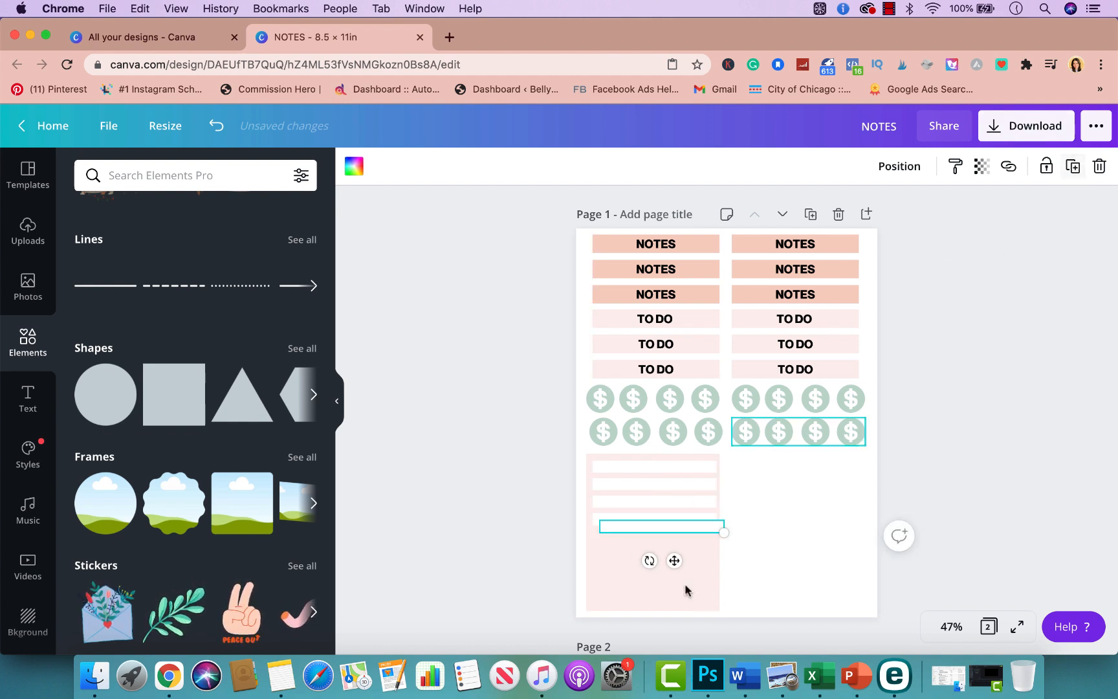
pyautogui.click(736, 519)
pyautogui.click(696, 525)
pyautogui.moveTo(696, 526); pyautogui.dragTo(690, 540)
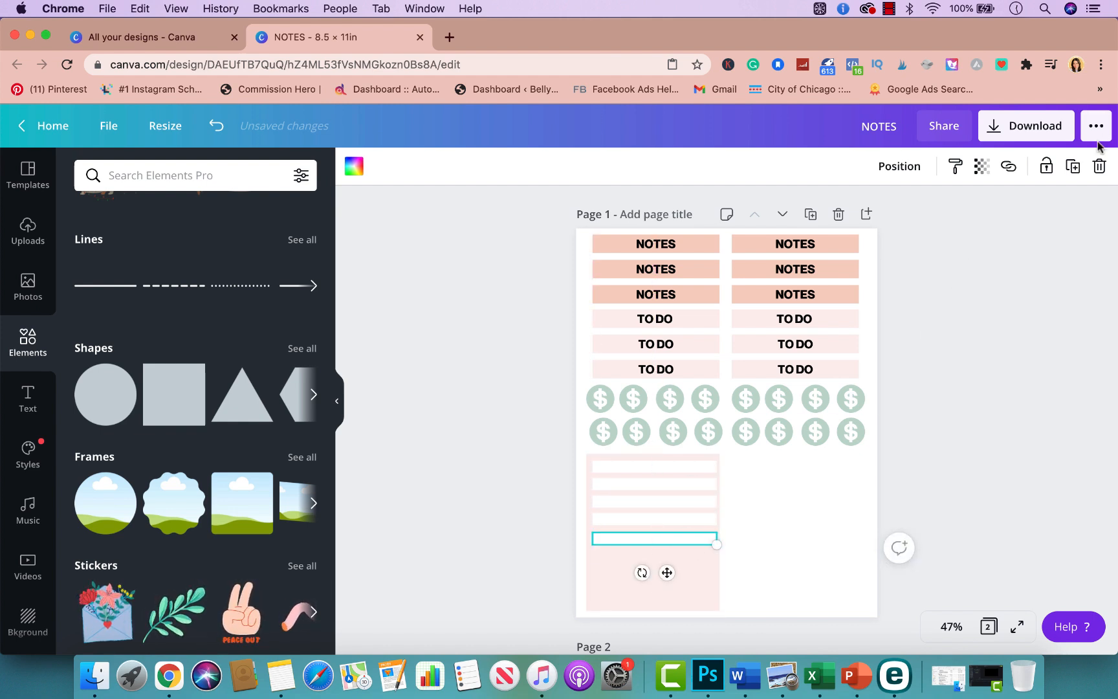
pyautogui.click(1073, 169)
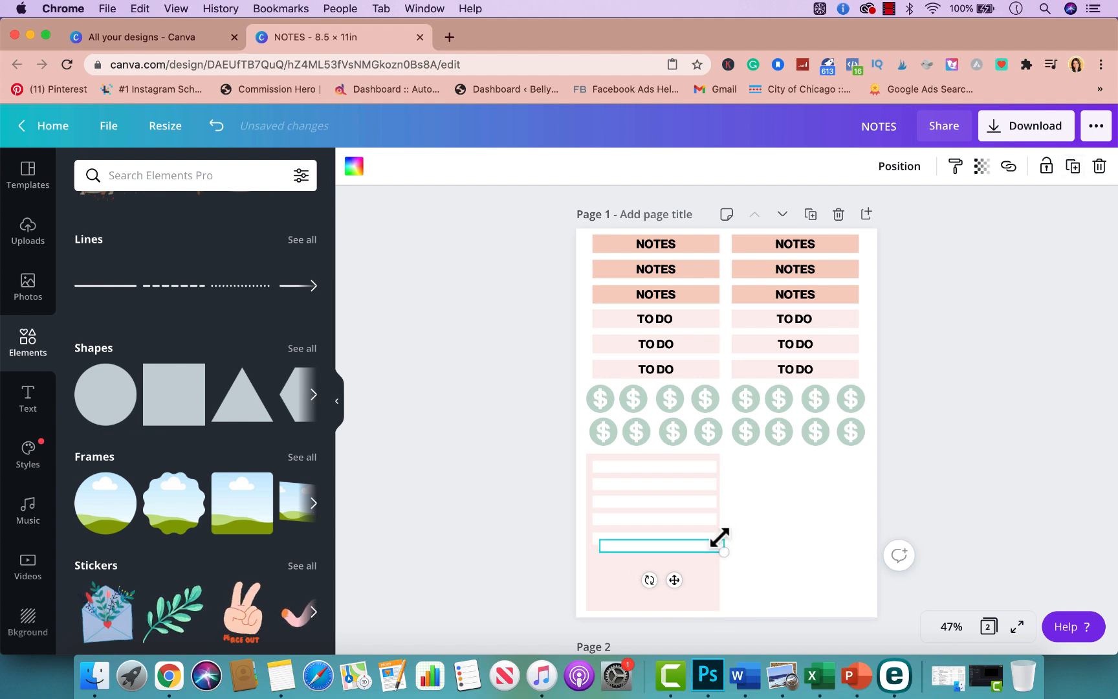
pyautogui.click(794, 488)
pyautogui.moveTo(699, 544); pyautogui.dragTo(693, 555)
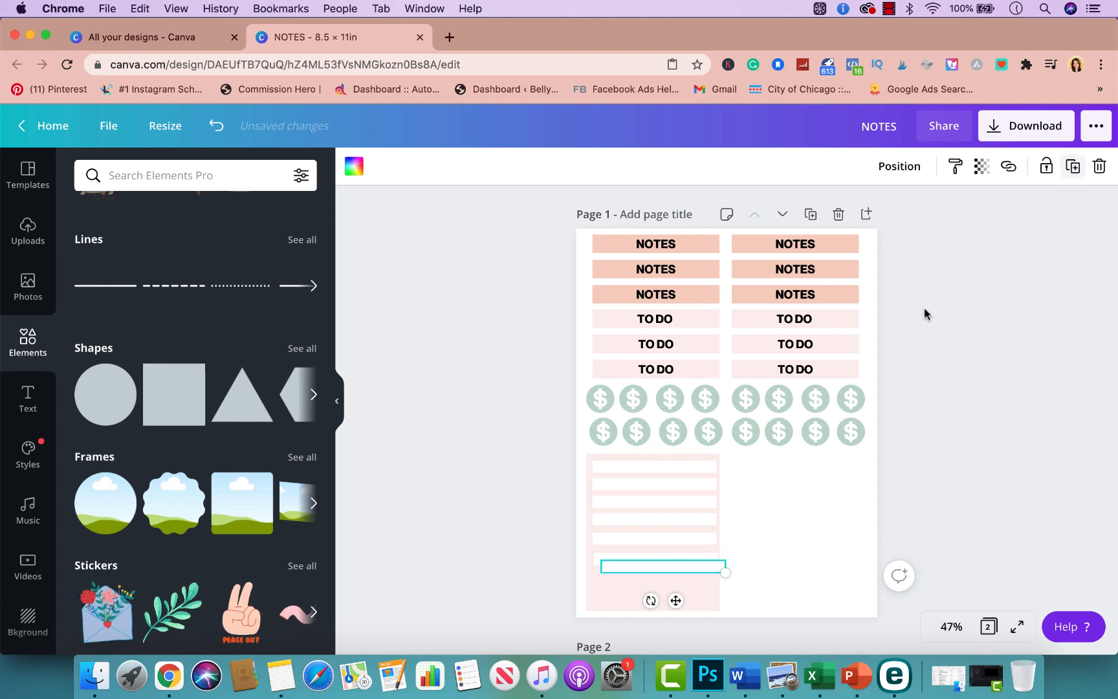
# Shift the seven white strips toward the bottom of the pink box and space them evenly
pyautogui.click(812, 516)
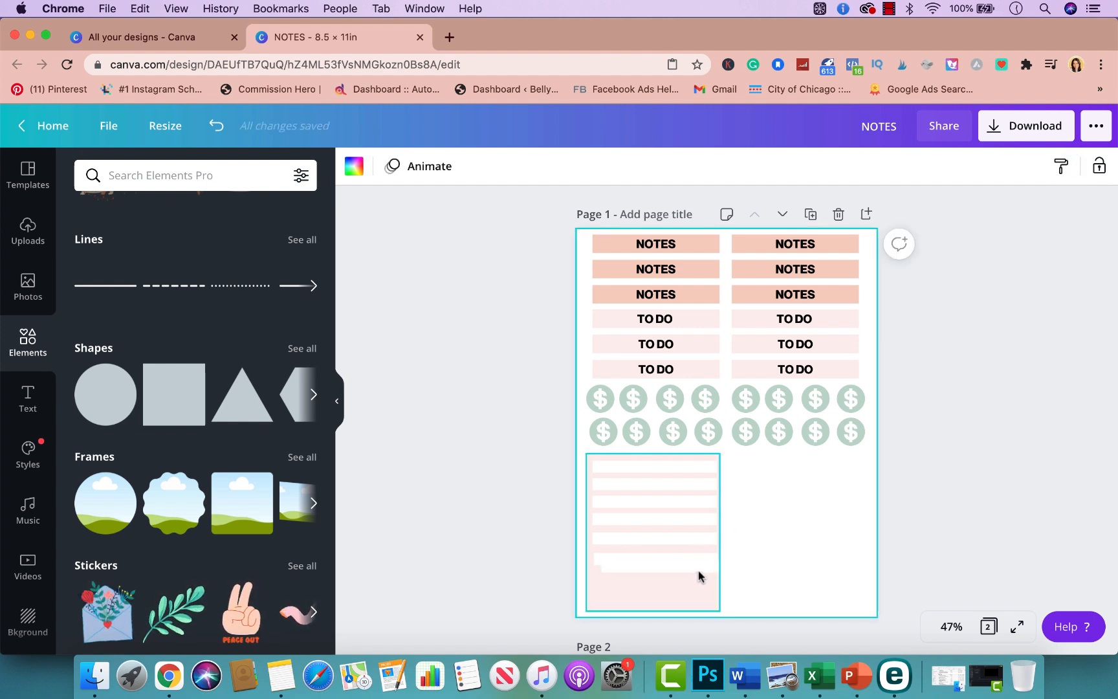
pyautogui.moveTo(684, 577); pyautogui.dragTo(693, 540)
pyautogui.moveTo(693, 539); pyautogui.dragTo(689, 482)
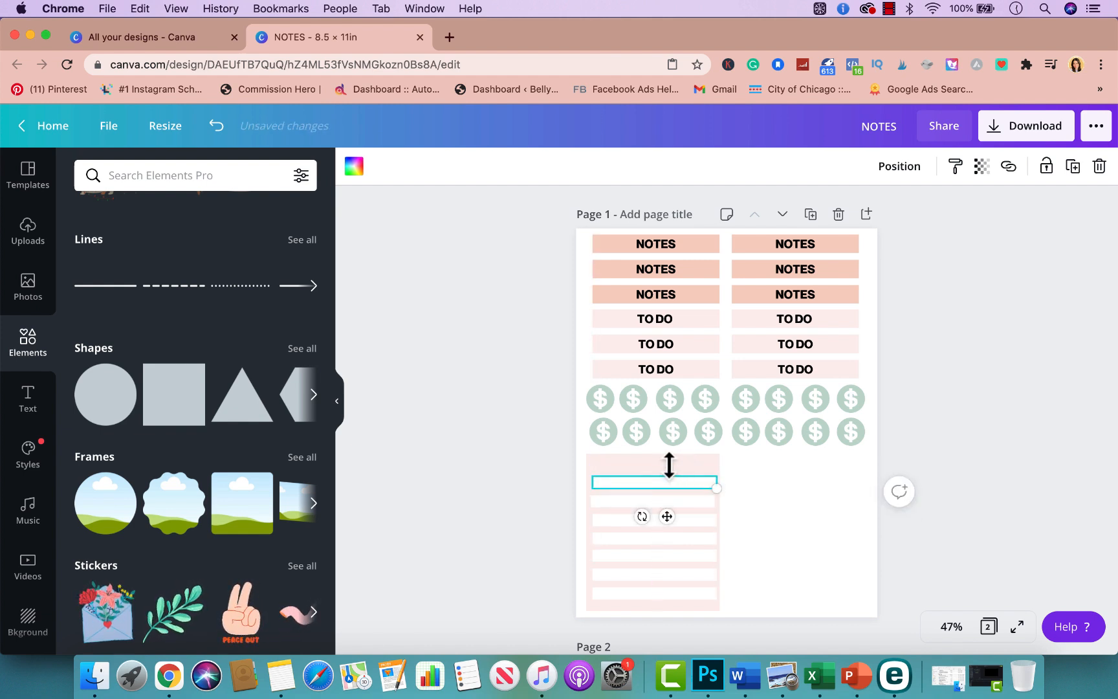
# Shorten the pink box by lowering its top edge toward the first white strip
pyautogui.click(799, 475)
pyautogui.click(642, 457)
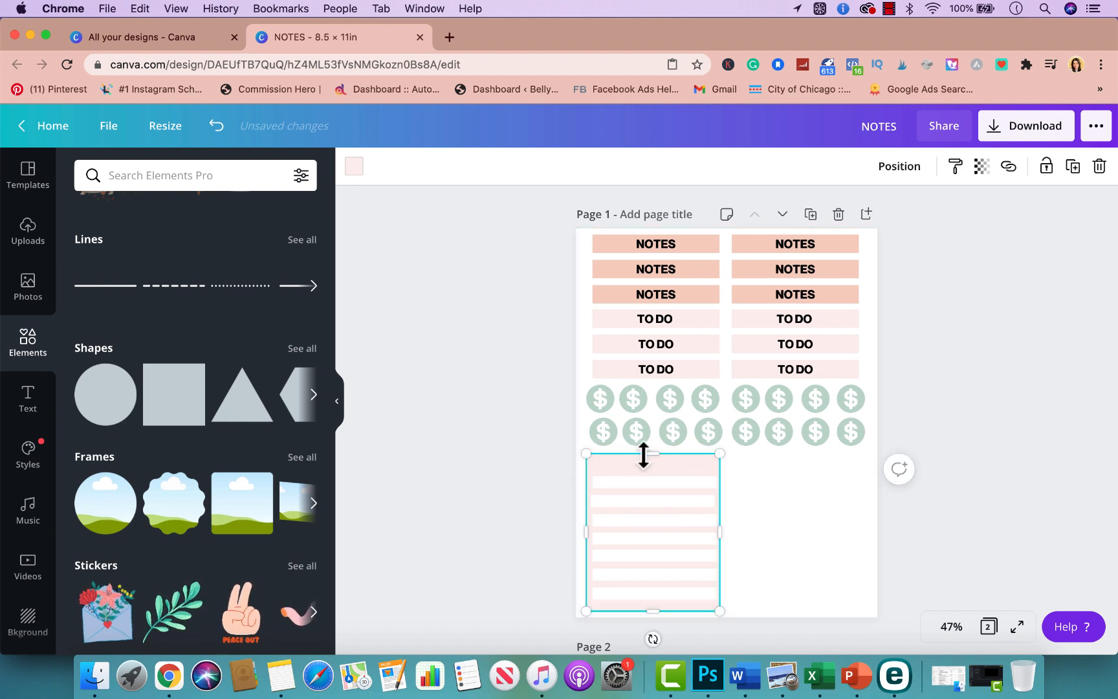
pyautogui.moveTo(652, 458); pyautogui.dragTo(652, 464)
pyautogui.click(805, 466)
# Move both coin groups of the second row slightly down, widening the gap below the first coin row
pyautogui.click(789, 430)
pyautogui.moveTo(789, 431); pyautogui.dragTo(789, 435)
pyautogui.moveTo(658, 430); pyautogui.dragTo(653, 440)
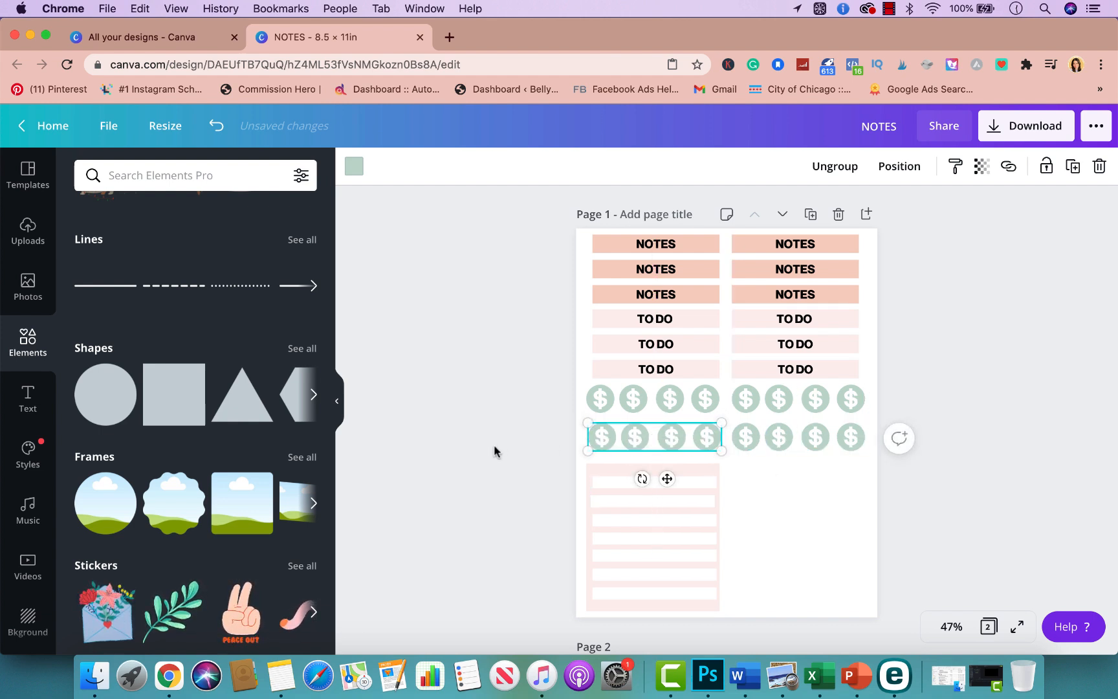
pyautogui.click(493, 563)
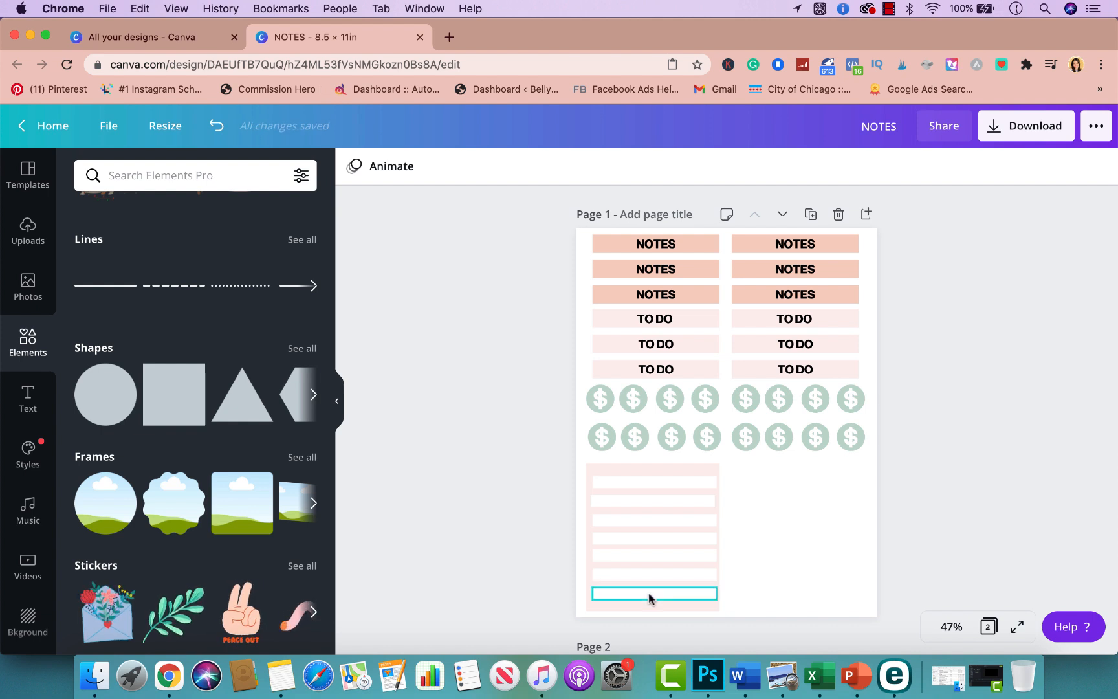
# Nudge the first, second and sixth white strips of the pink box into line with the other strips
pyautogui.moveTo(629, 485); pyautogui.dragTo(631, 485)
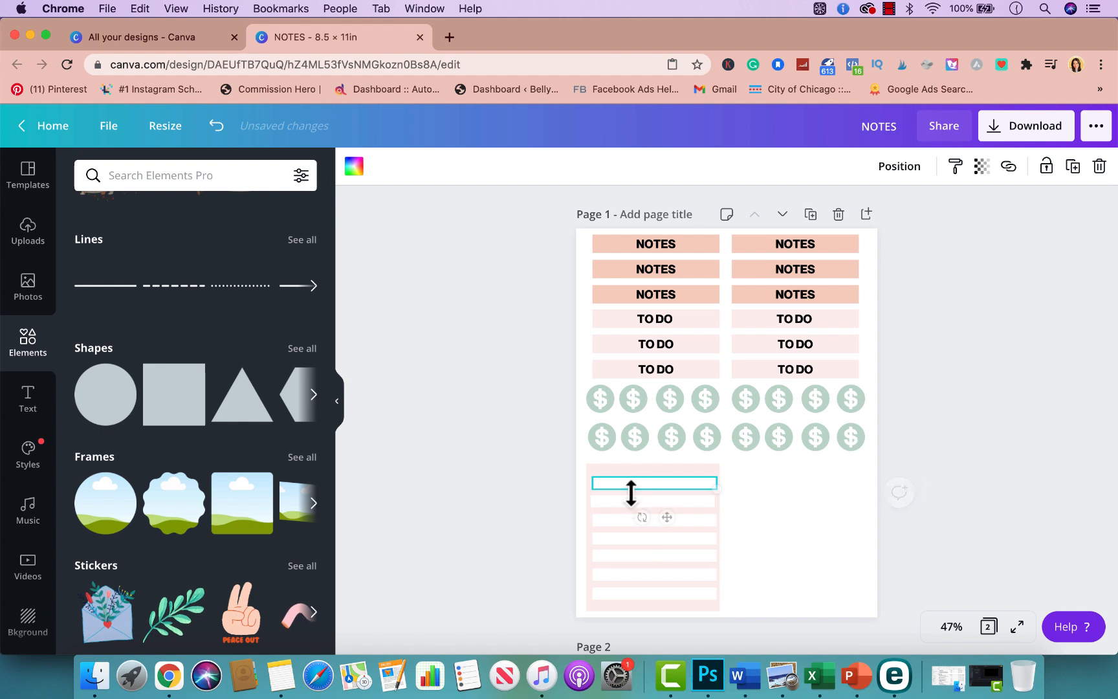
pyautogui.click(731, 514)
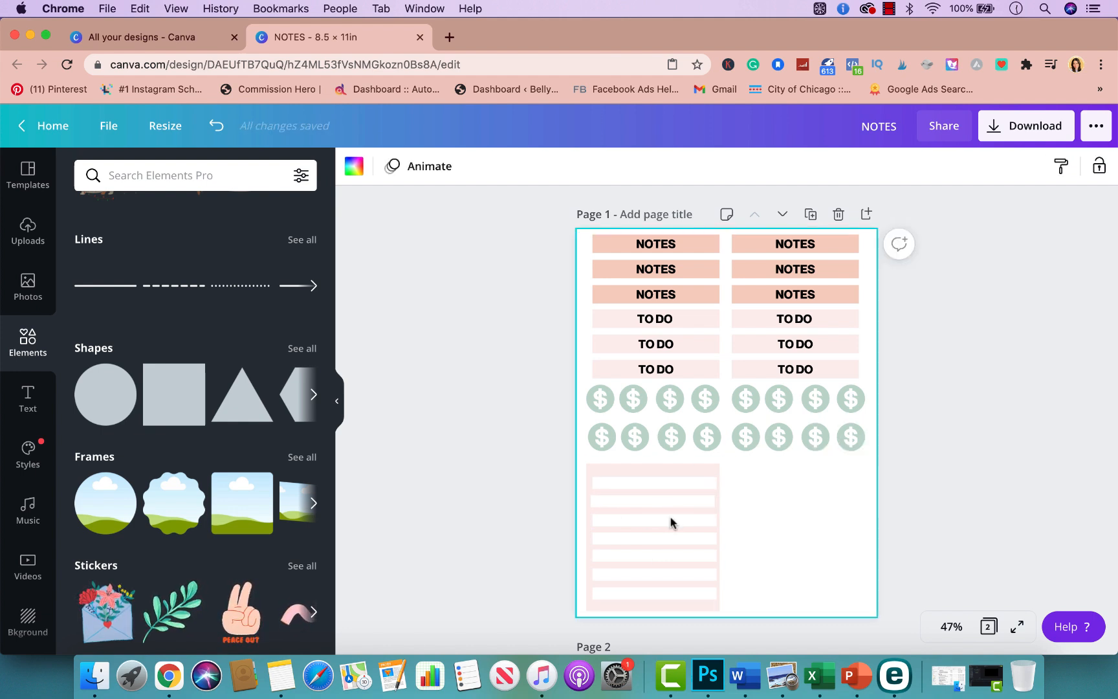
pyautogui.moveTo(618, 502); pyautogui.dragTo(619, 502)
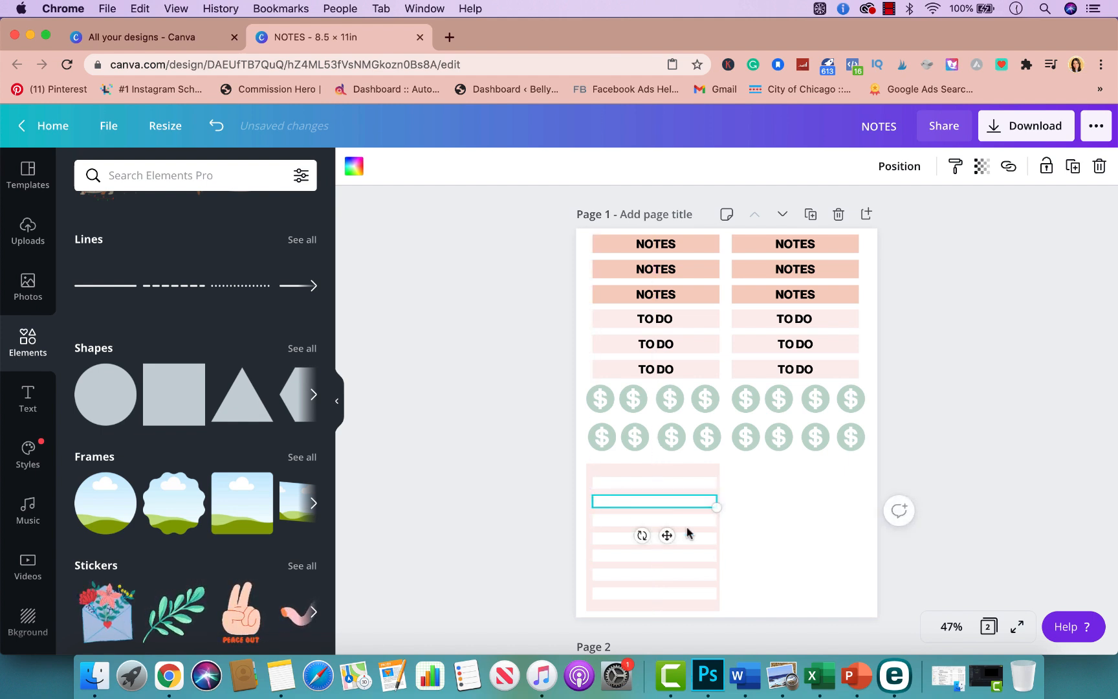
pyautogui.click(652, 575)
pyautogui.moveTo(652, 576)
pyautogui.mouseDown()
pyautogui.moveTo(662, 571)
pyautogui.moveTo(653, 575)
pyautogui.mouseUp()
pyautogui.click(797, 527)
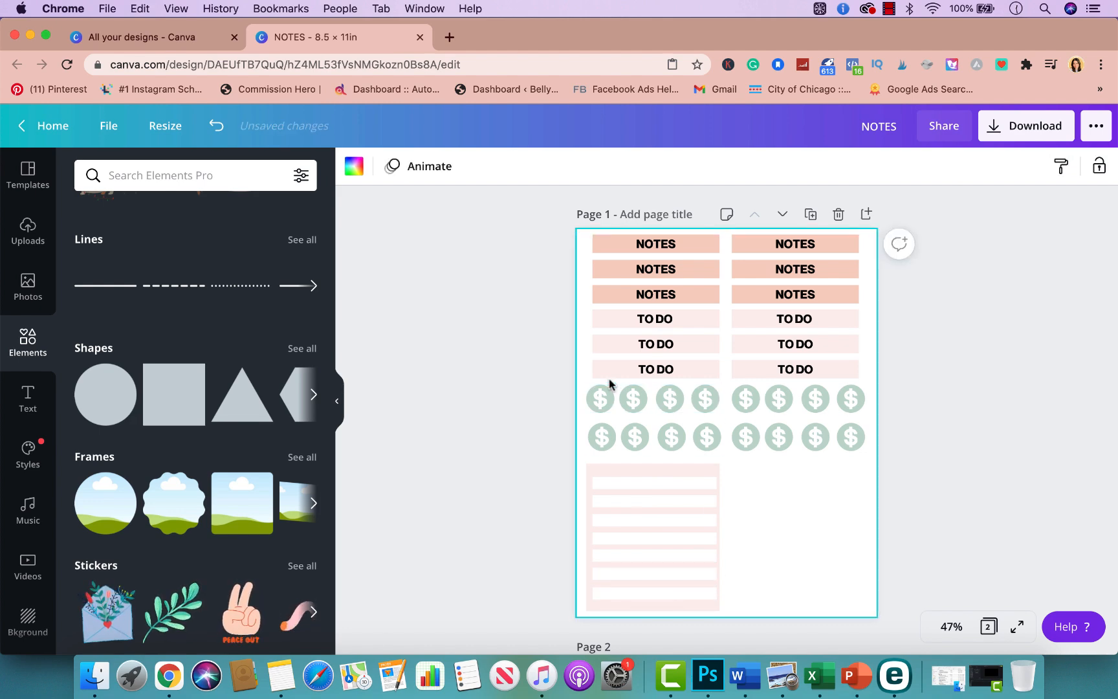
# Add a heading text reading M and place it at the left end of the pink box's first white strip
pyautogui.click(28, 399)
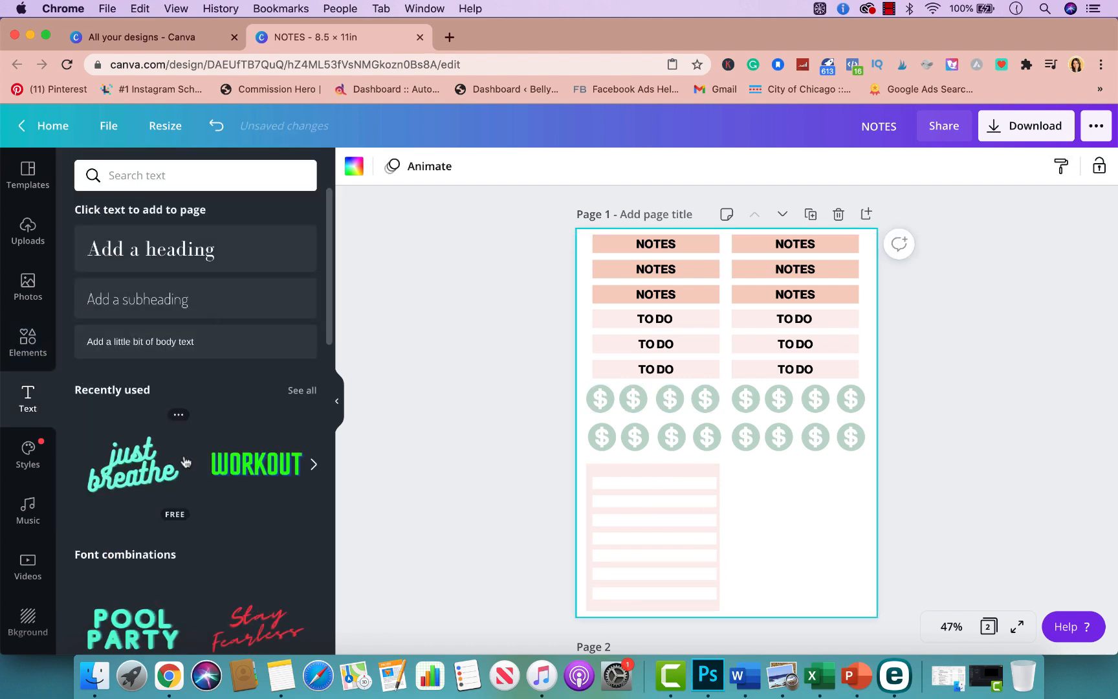
pyautogui.click(176, 258)
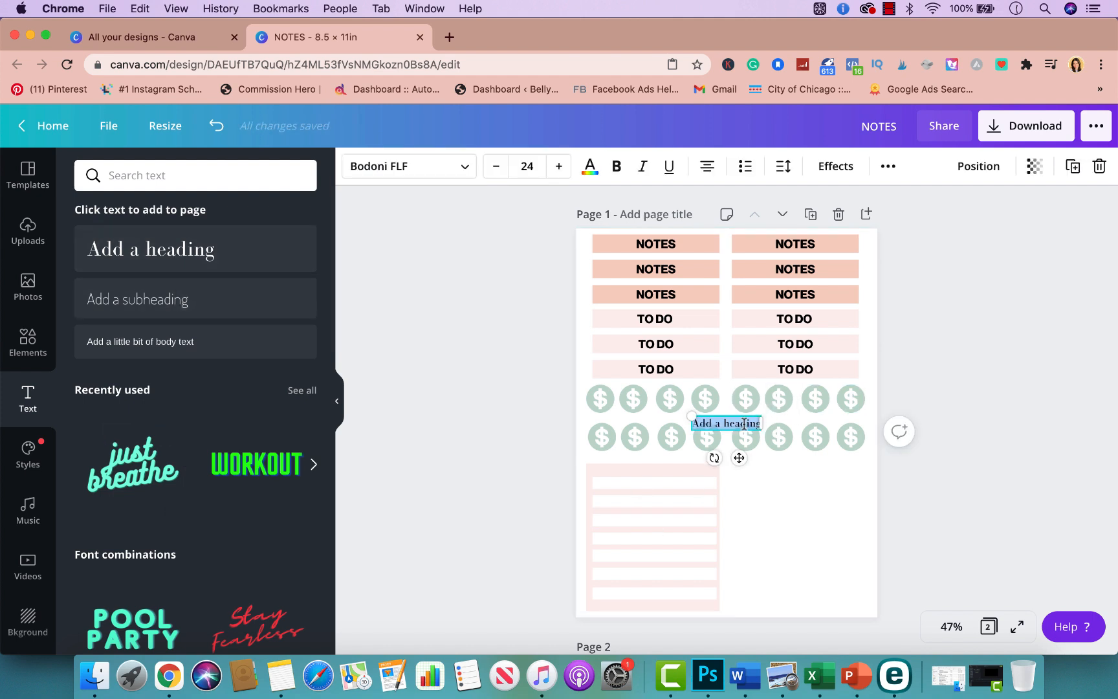
pyautogui.moveTo(697, 448); pyautogui.dragTo(655, 487)
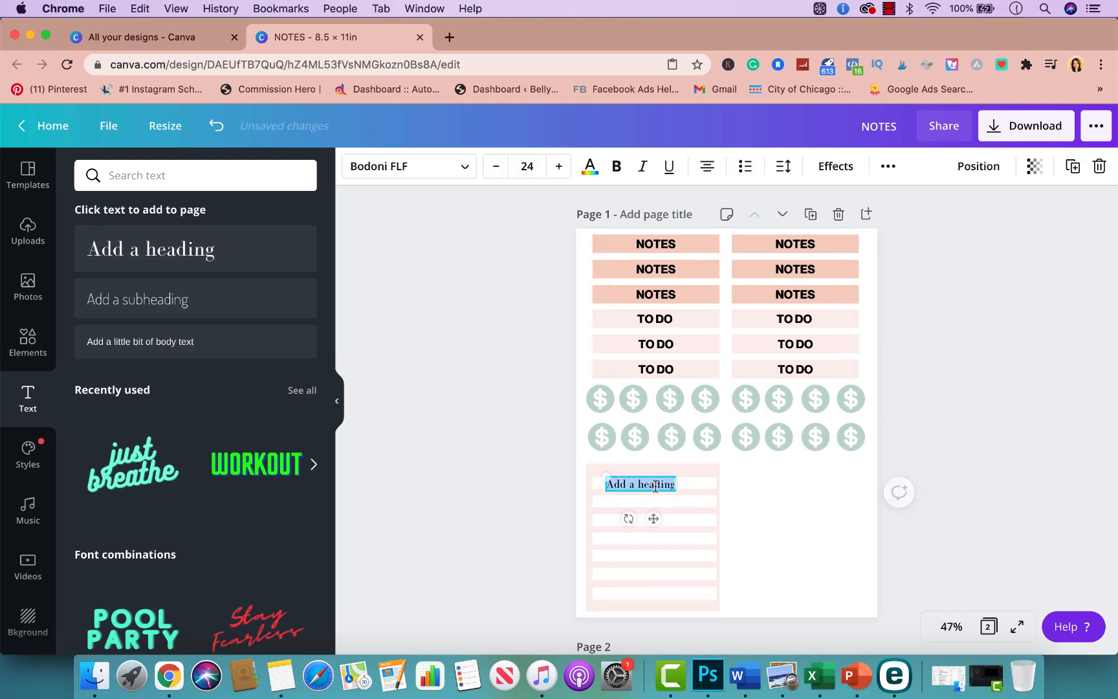
pyautogui.write('M')
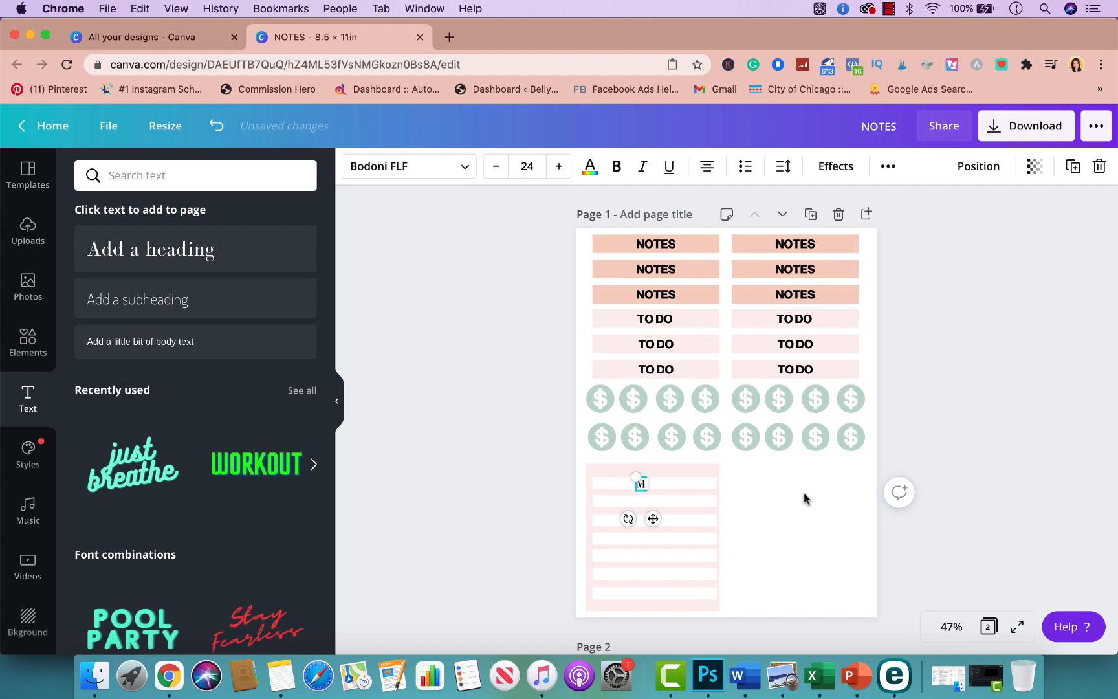
pyautogui.click(802, 490)
pyautogui.moveTo(639, 483); pyautogui.dragTo(597, 485)
pyautogui.click(642, 509)
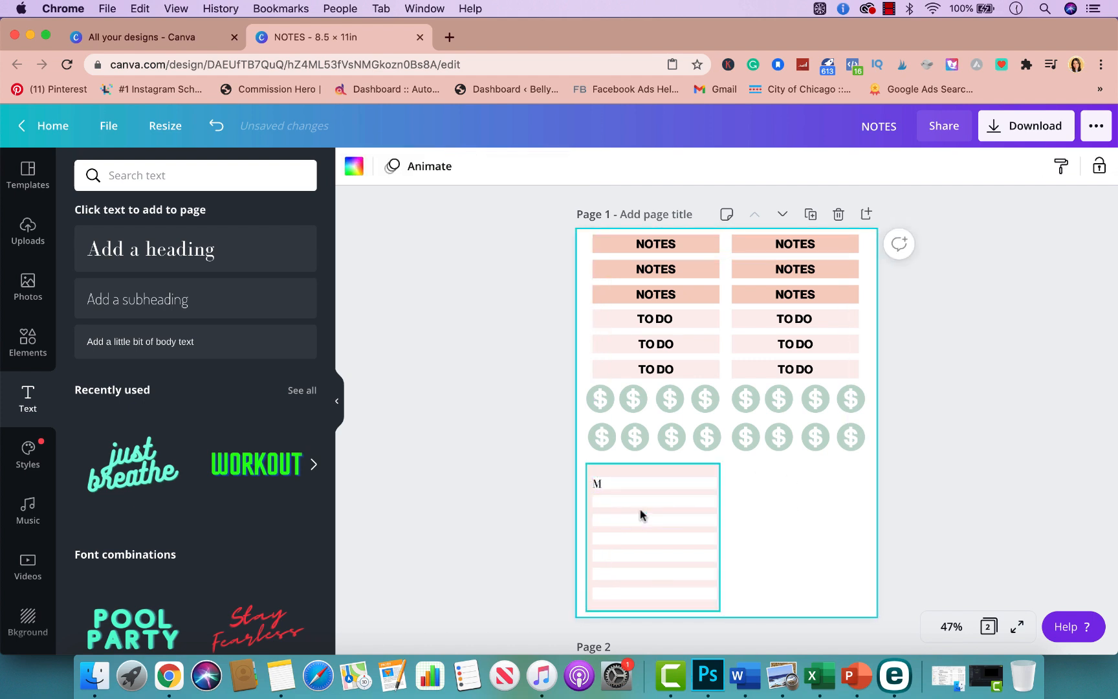
# Duplicate the M onto the left end of the second white strip and change the copy to T
pyautogui.click(596, 484)
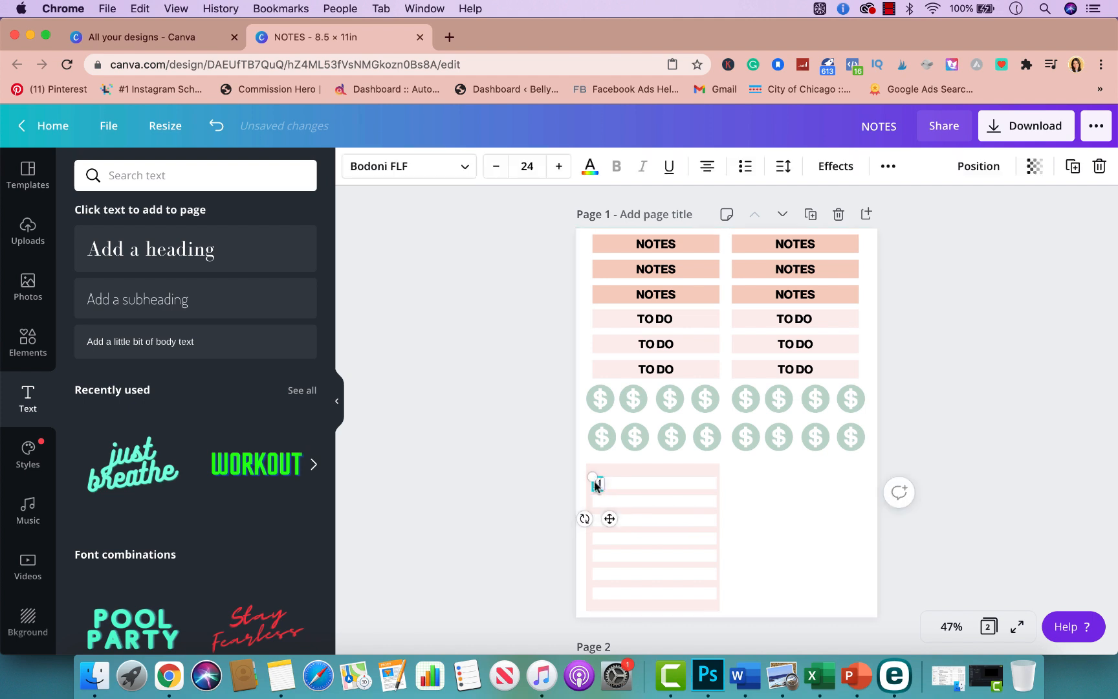
pyautogui.click(1072, 167)
pyautogui.click(780, 503)
pyautogui.moveTo(604, 497); pyautogui.dragTo(600, 505)
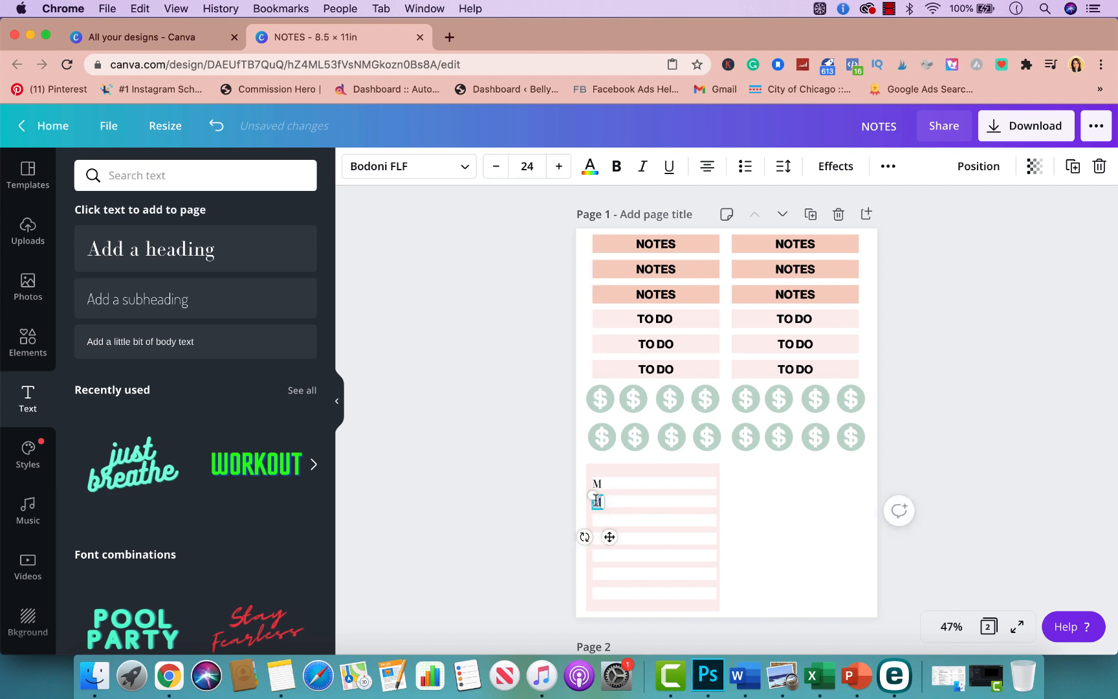
pyautogui.write('T')
pyautogui.click(748, 498)
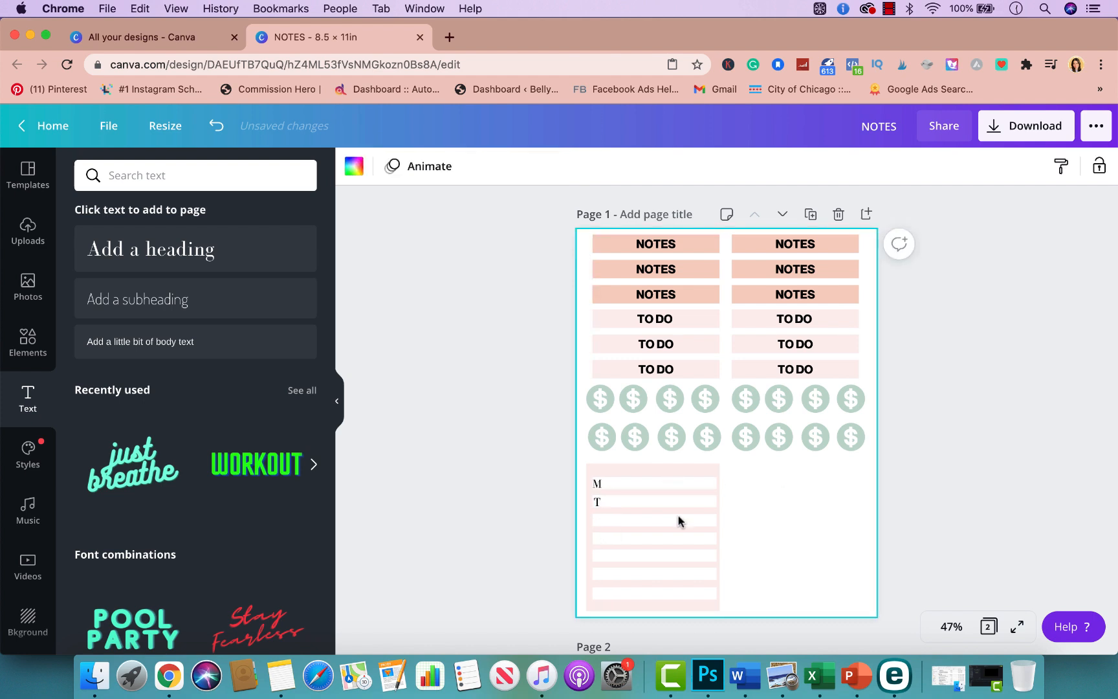
# Duplicate the T onto the left end of the third white strip and change the copy to W
pyautogui.click(596, 500)
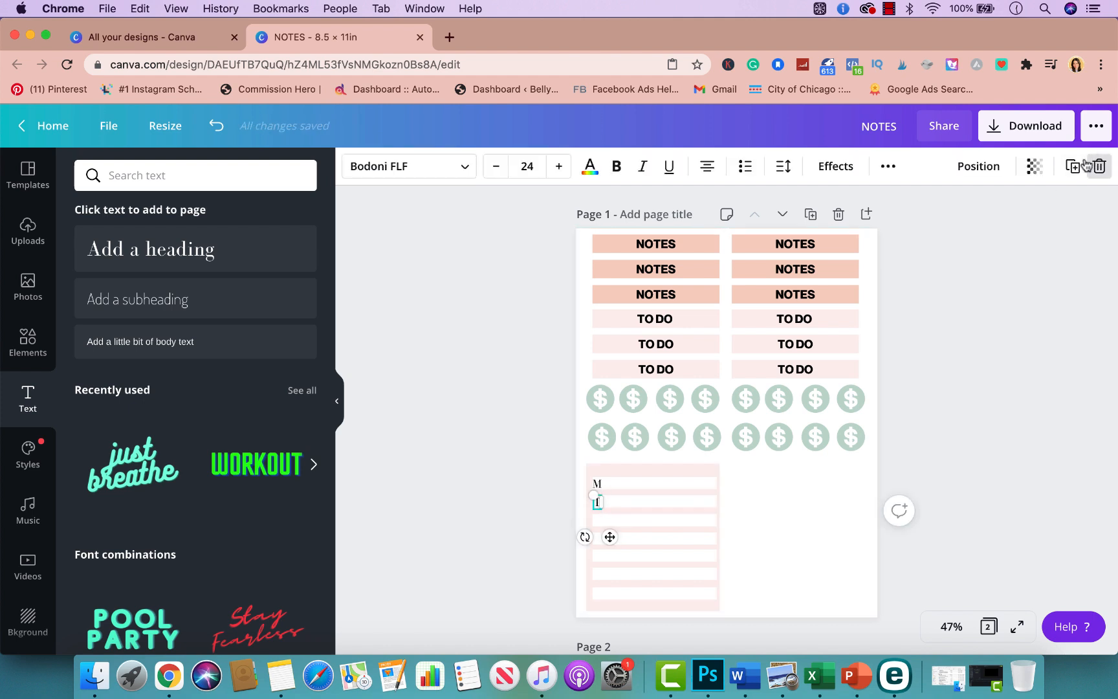
pyautogui.click(849, 495)
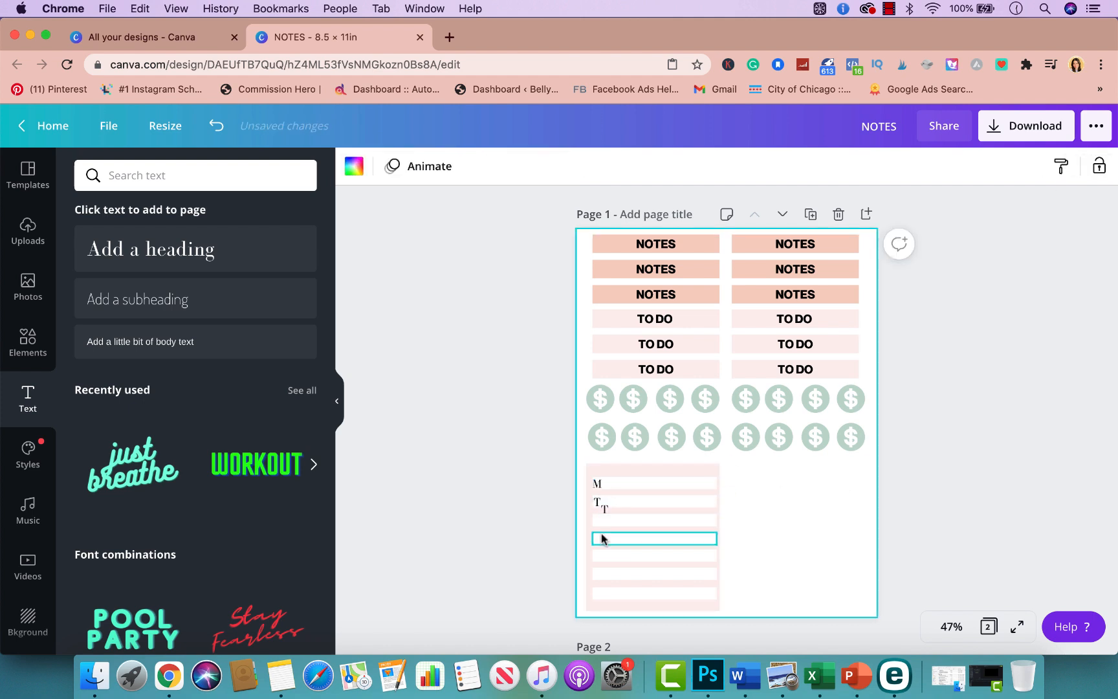
pyautogui.click(606, 509)
pyautogui.moveTo(606, 508); pyautogui.dragTo(596, 522)
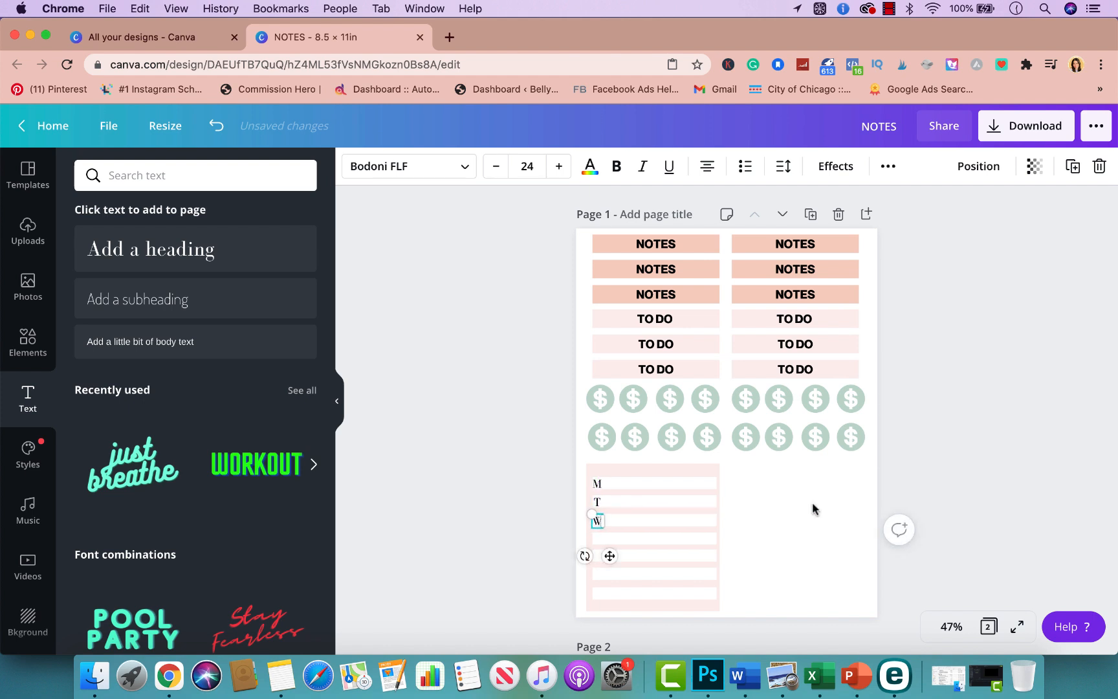
pyautogui.click(838, 509)
pyautogui.click(596, 522)
pyautogui.moveTo(604, 527); pyautogui.dragTo(609, 539)
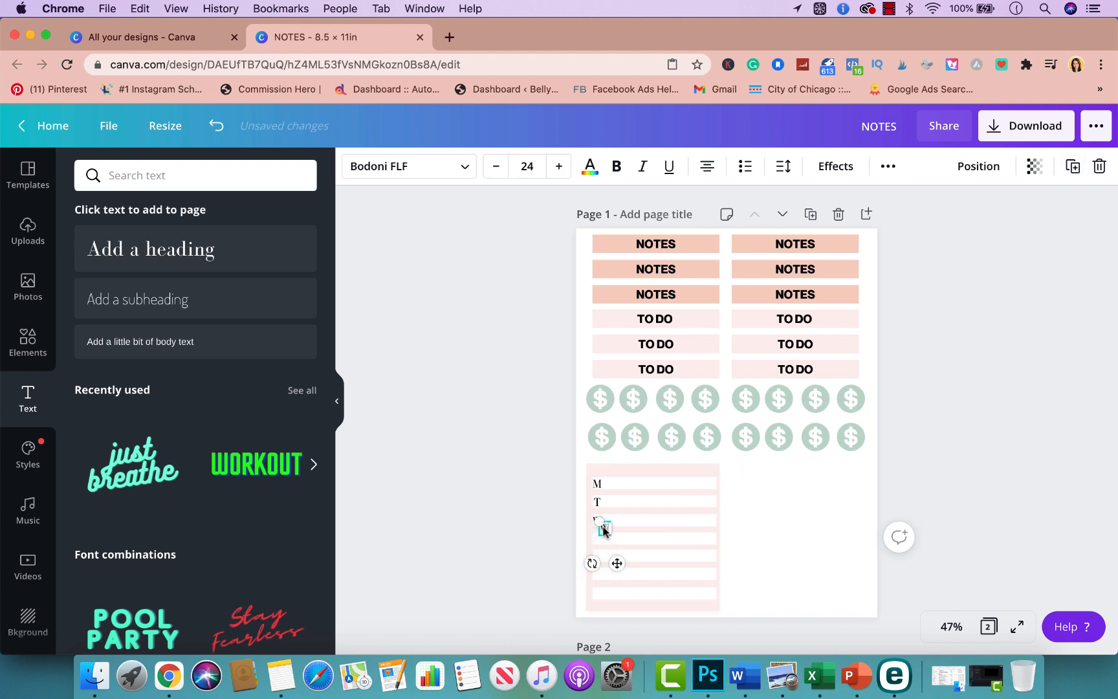
pyautogui.click(782, 490)
pyautogui.moveTo(604, 530); pyautogui.dragTo(598, 538)
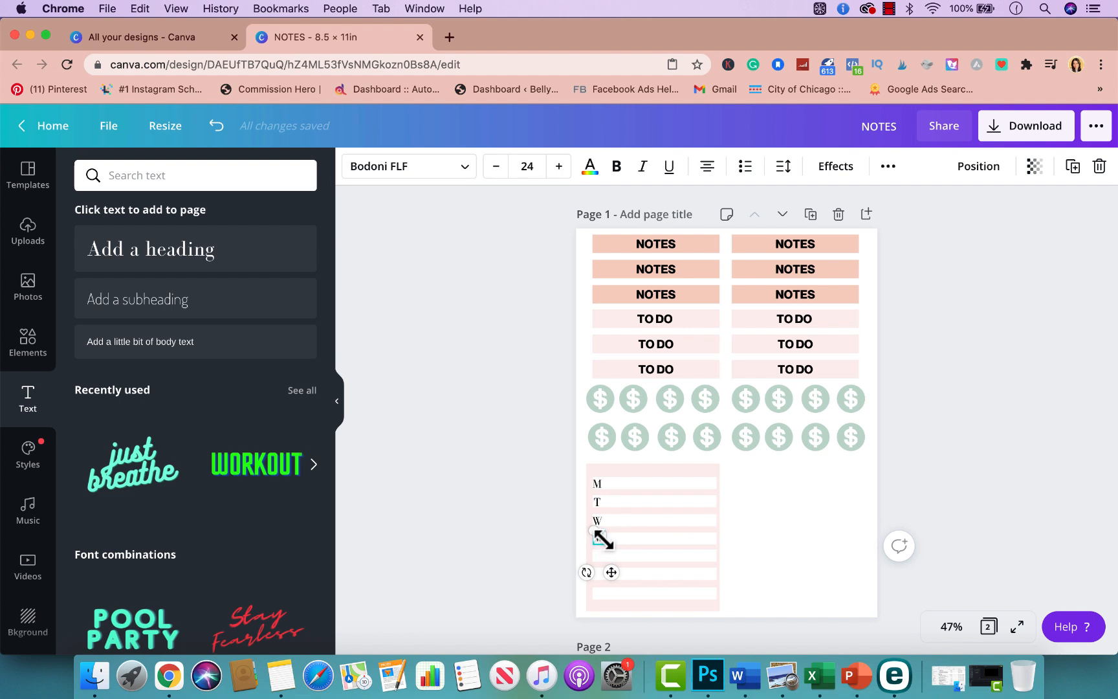
pyautogui.click(555, 553)
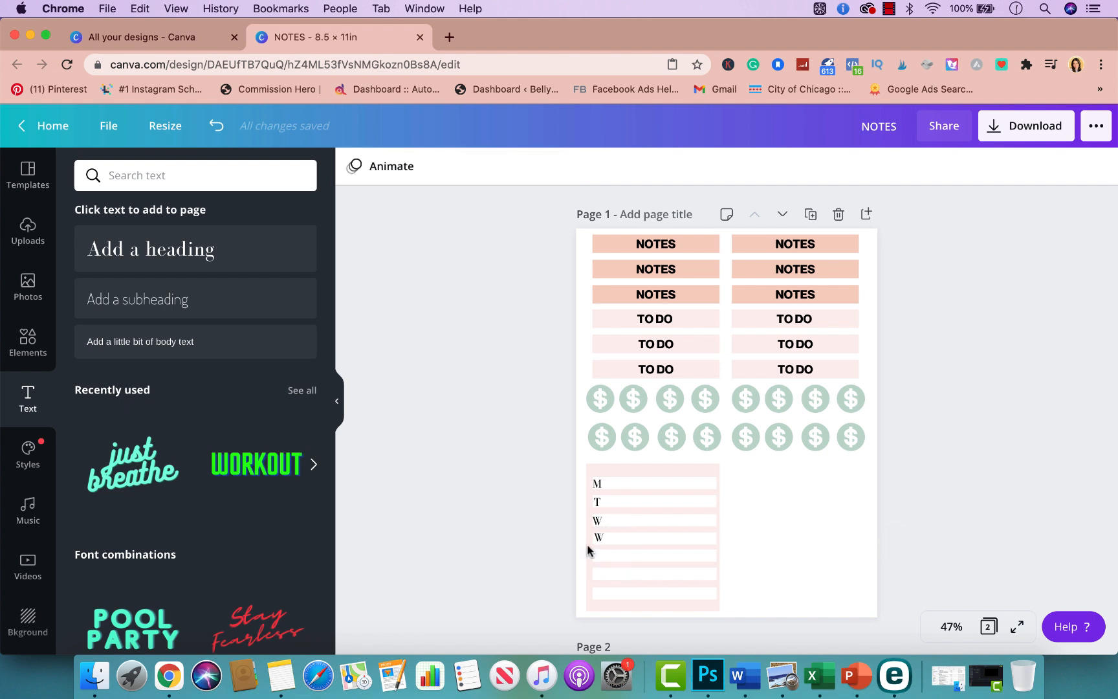
pyautogui.click(599, 538)
pyautogui.press('BackSpace')
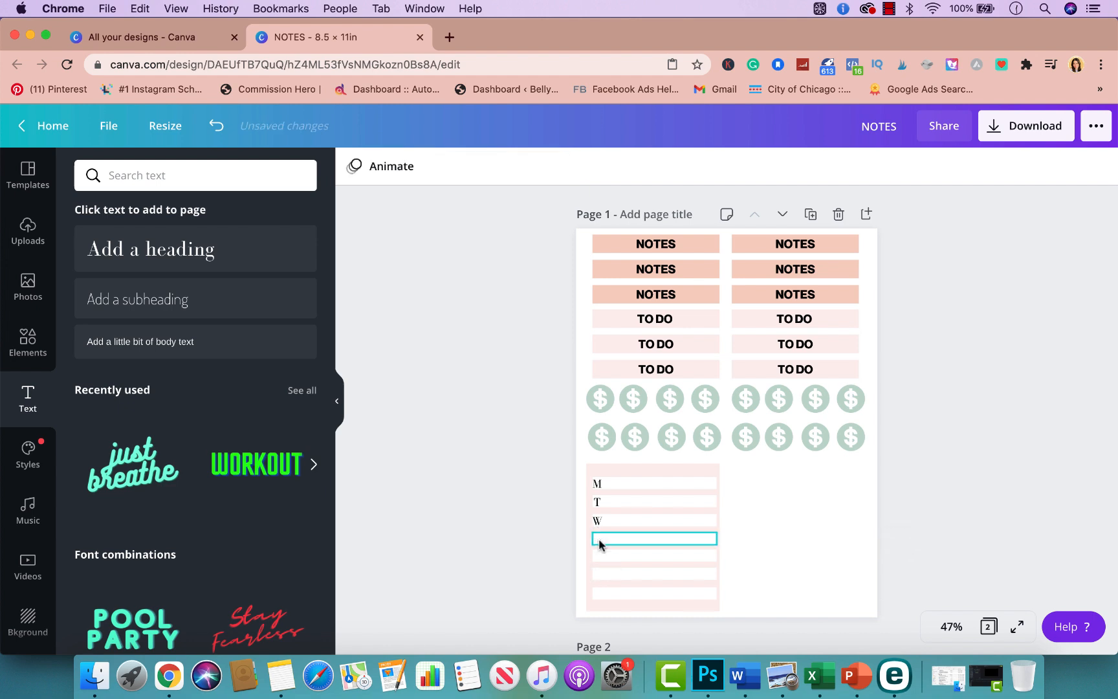
pyautogui.press('t')
pyautogui.press('super+b')
pyautogui.click(785, 567)
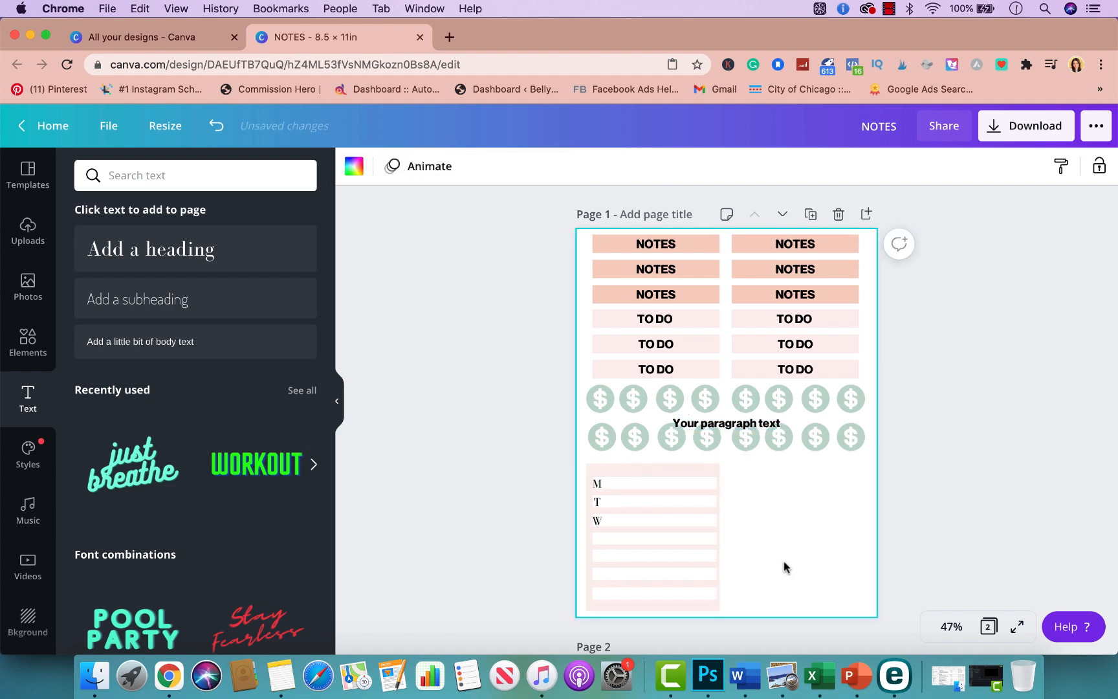
pyautogui.click(724, 424)
pyautogui.moveTo(723, 425); pyautogui.dragTo(778, 522)
pyautogui.press('BackSpace')
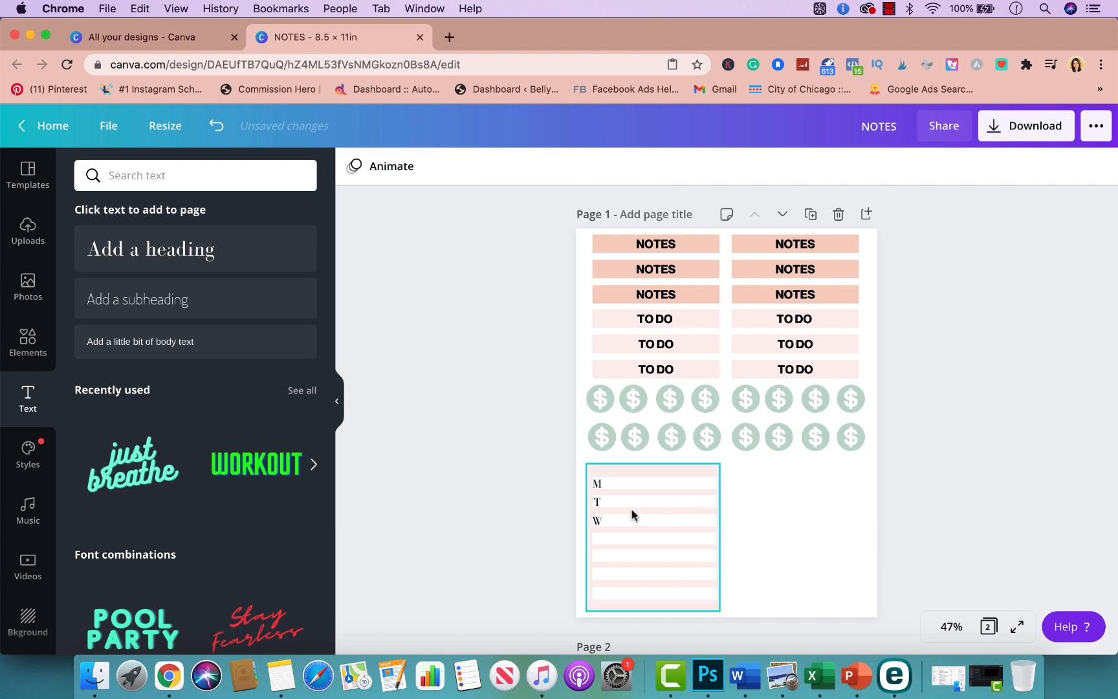
# Duplicate the W onto the left end of the fourth white strip and change the copy to T
pyautogui.click(597, 523)
pyautogui.click(1073, 166)
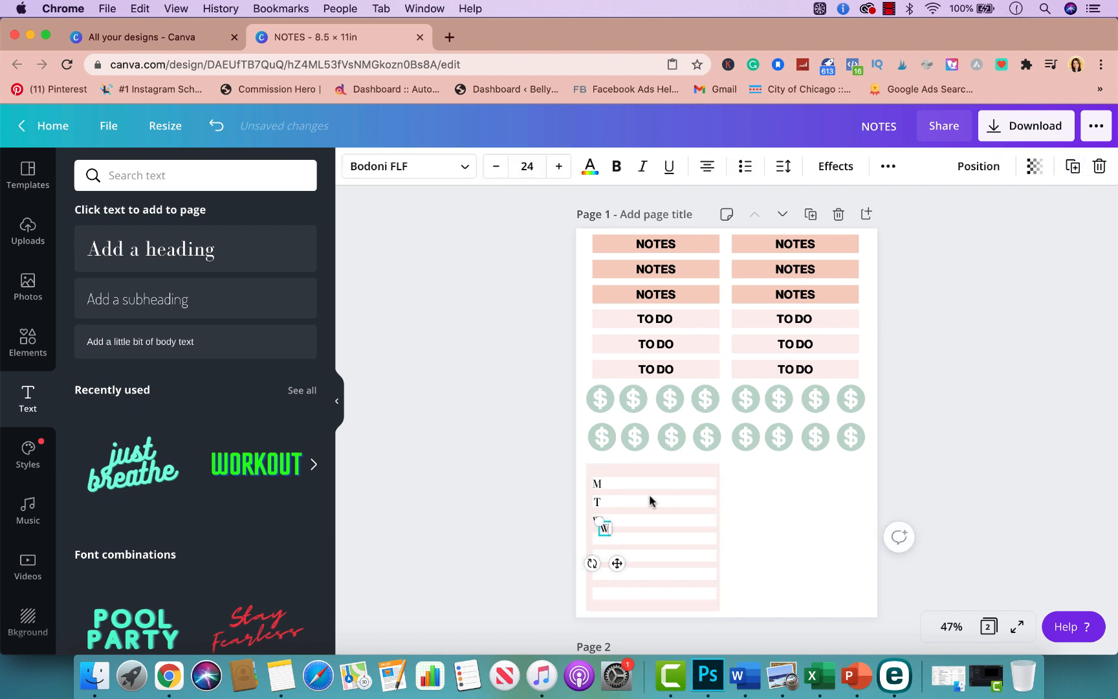
pyautogui.click(629, 532)
pyautogui.moveTo(603, 529); pyautogui.dragTo(600, 539)
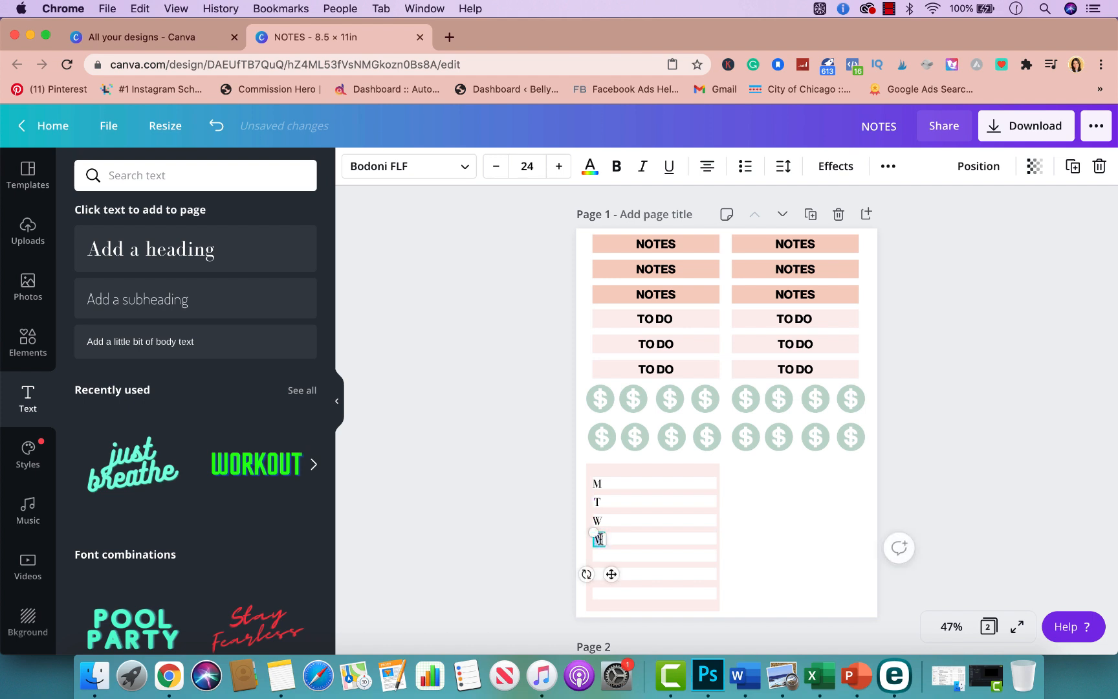
pyautogui.click(677, 529)
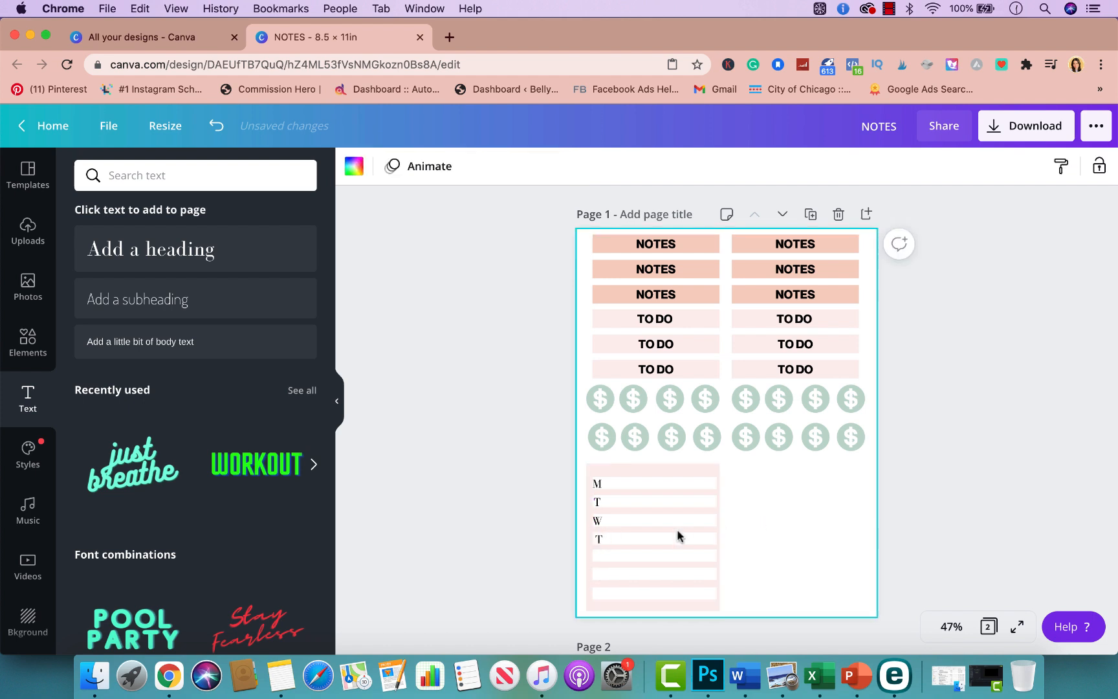
# Duplicate the fourth strip's T onto the left end of the fifth white strip and change the copy to F
pyautogui.click(597, 537)
pyautogui.click(1072, 167)
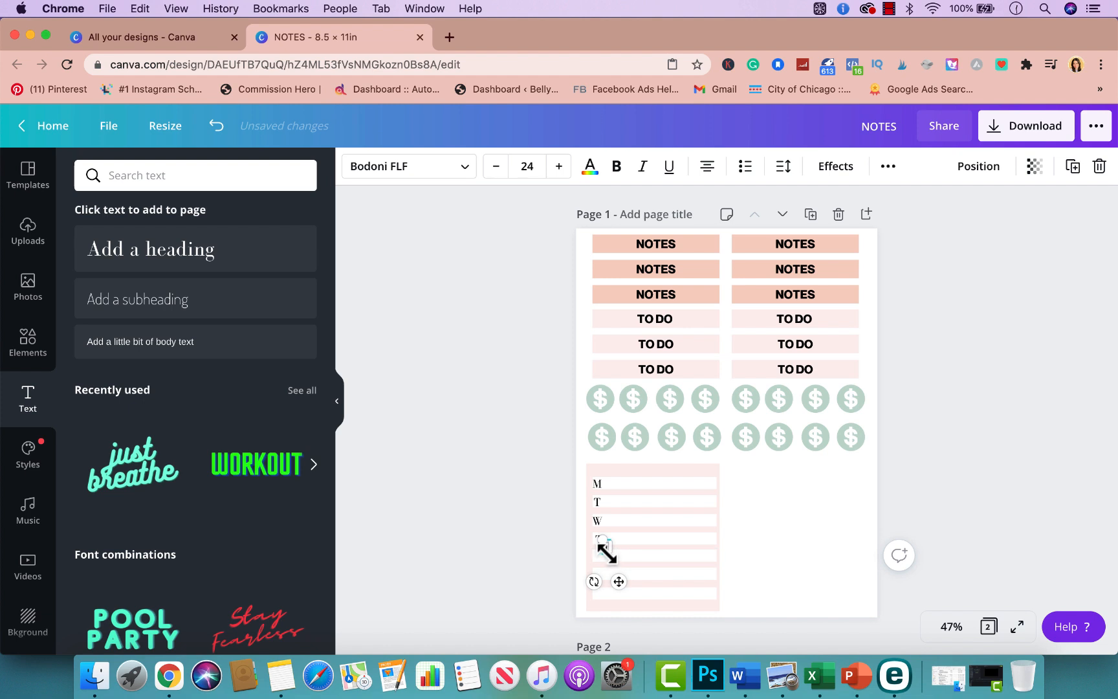
pyautogui.click(628, 562)
pyautogui.click(602, 543)
pyautogui.moveTo(602, 543); pyautogui.dragTo(599, 558)
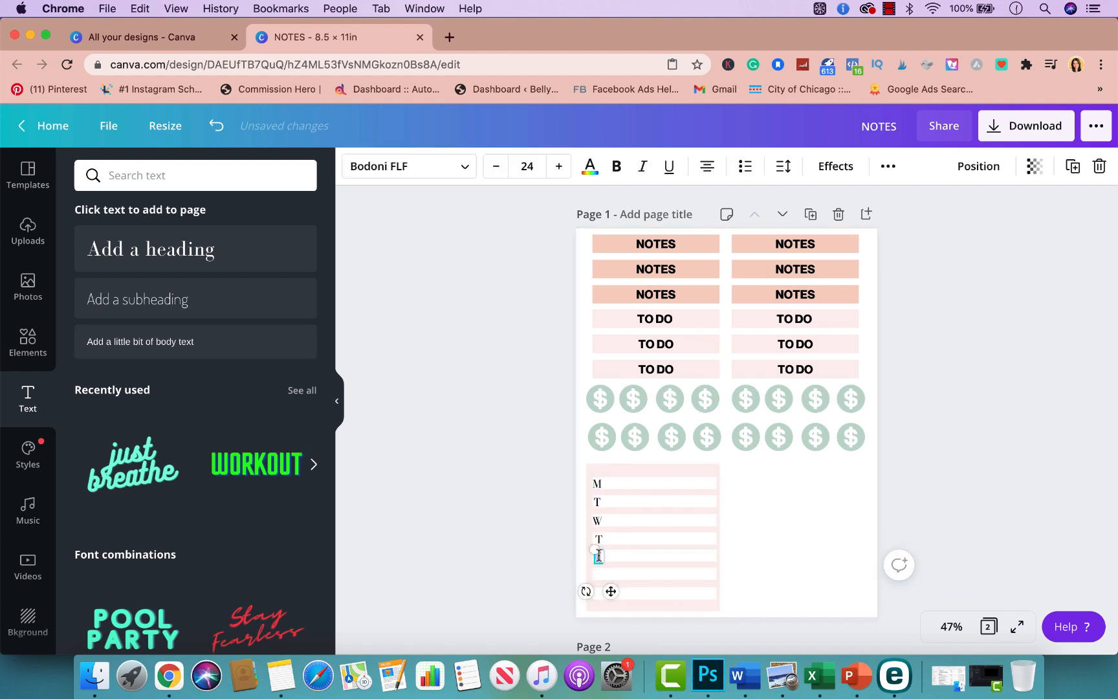
pyautogui.click(519, 568)
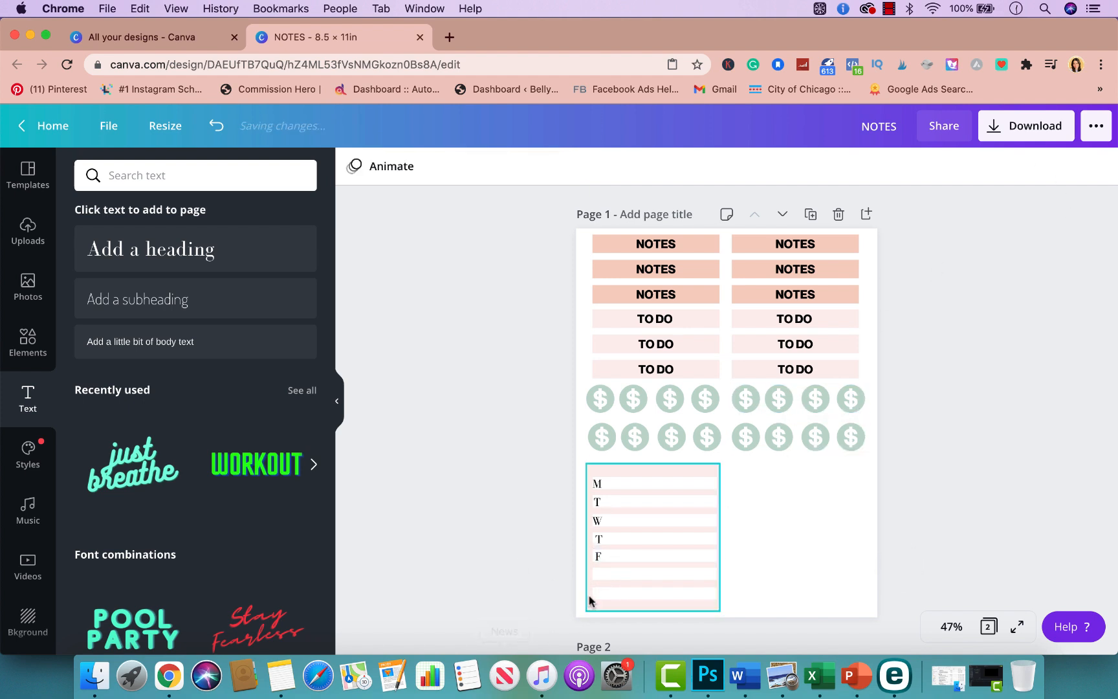
# Duplicate the F onto the left end of the sixth white strip and change the copy to S
pyautogui.click(597, 558)
pyautogui.click(1073, 167)
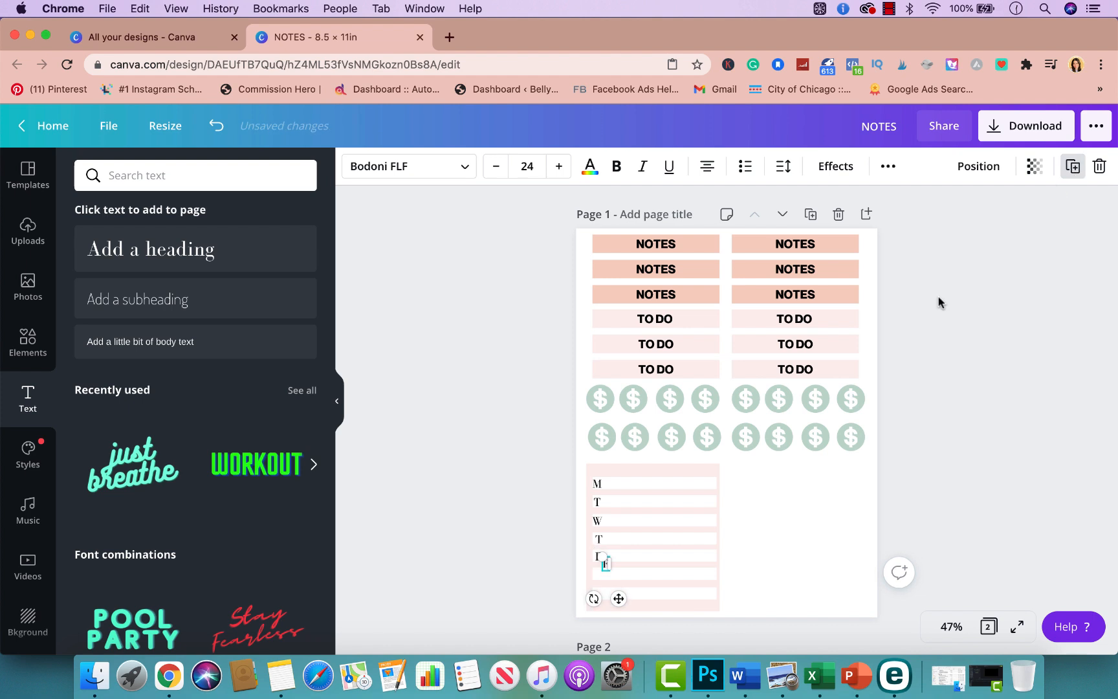
pyautogui.click(774, 516)
pyautogui.moveTo(606, 563); pyautogui.dragTo(598, 575)
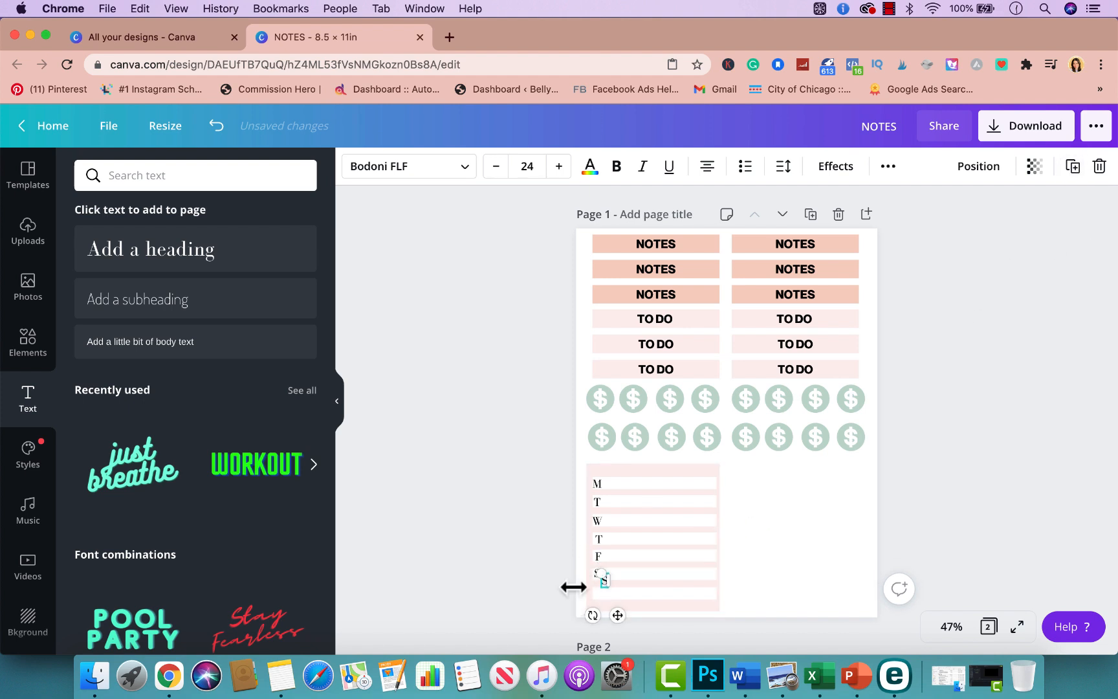
# Place a copy of the S on the seventh white strip and nudge the W into line with the T below it
pyautogui.click(622, 570)
pyautogui.moveTo(599, 580); pyautogui.dragTo(598, 593)
pyautogui.click(509, 578)
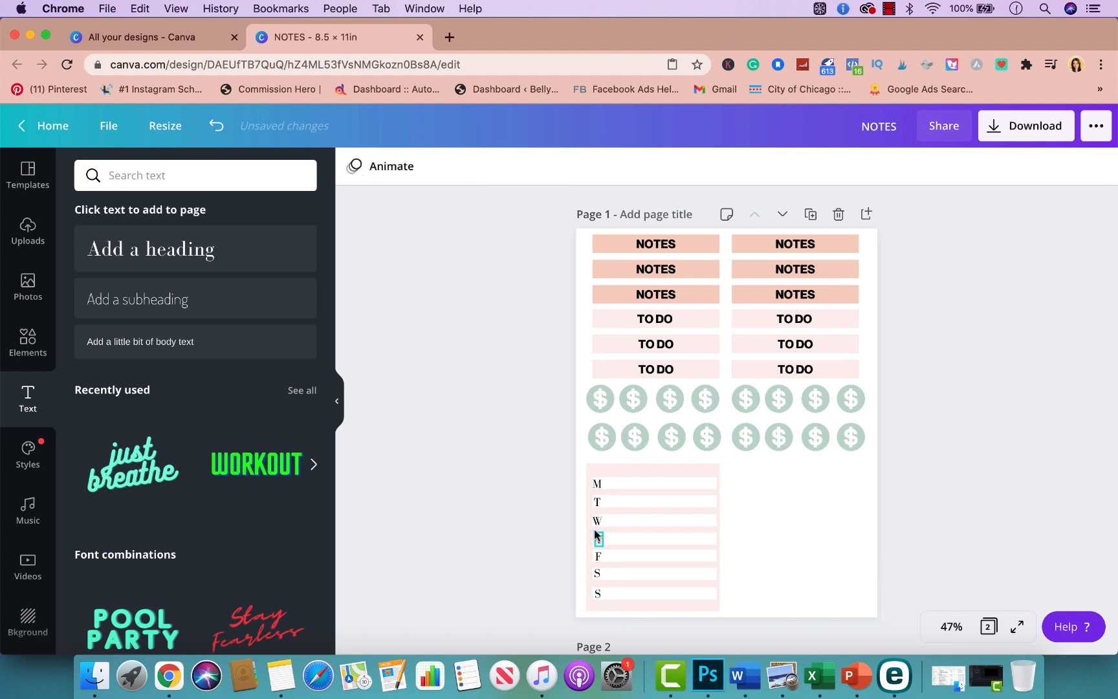
pyautogui.moveTo(599, 532); pyautogui.dragTo(599, 521)
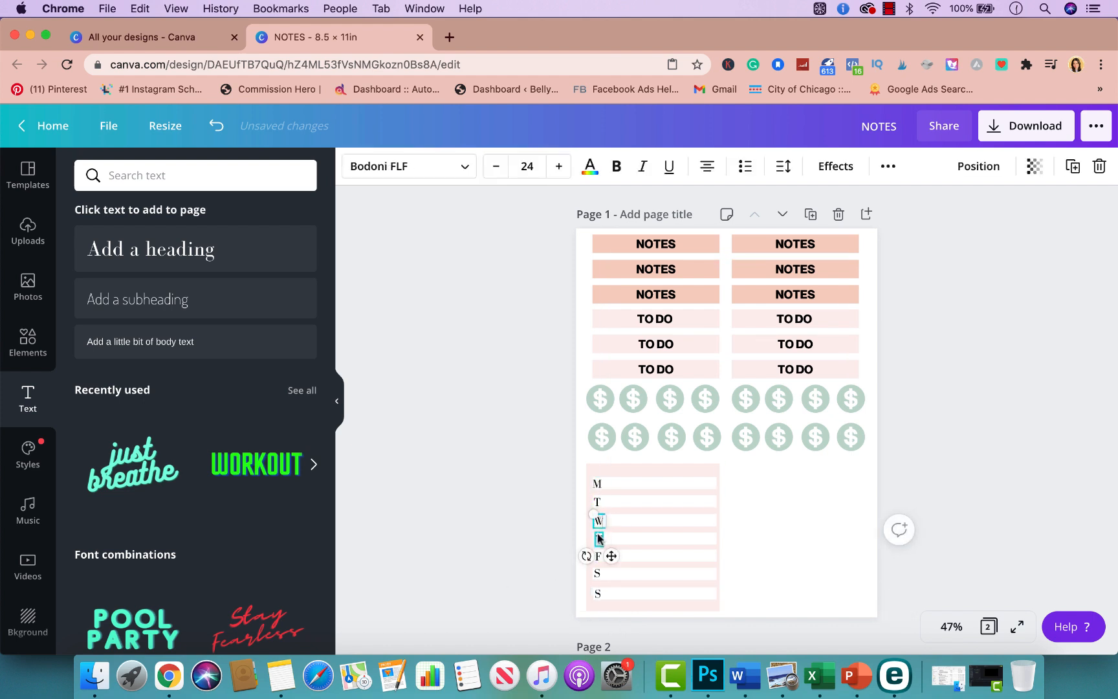
pyautogui.click(530, 560)
# Group the pink box with its seven white strips and weekday letters, leaving out the coin rows
pyautogui.moveTo(736, 614); pyautogui.dragTo(571, 421)
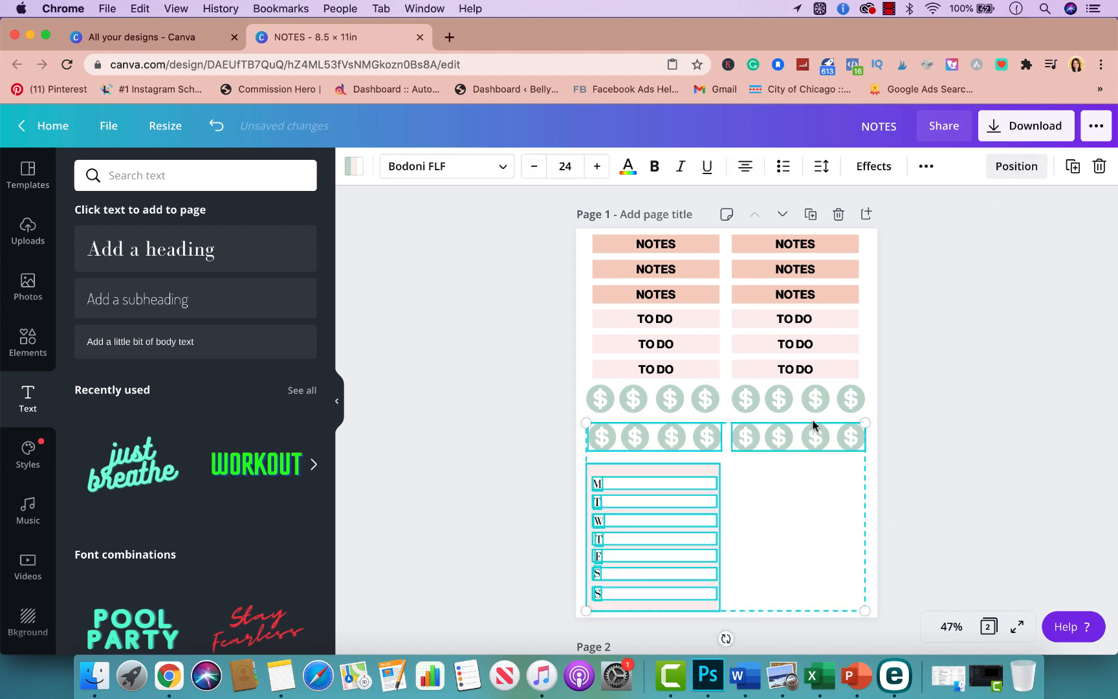
pyautogui.click(879, 487)
pyautogui.moveTo(736, 602); pyautogui.dragTo(578, 461)
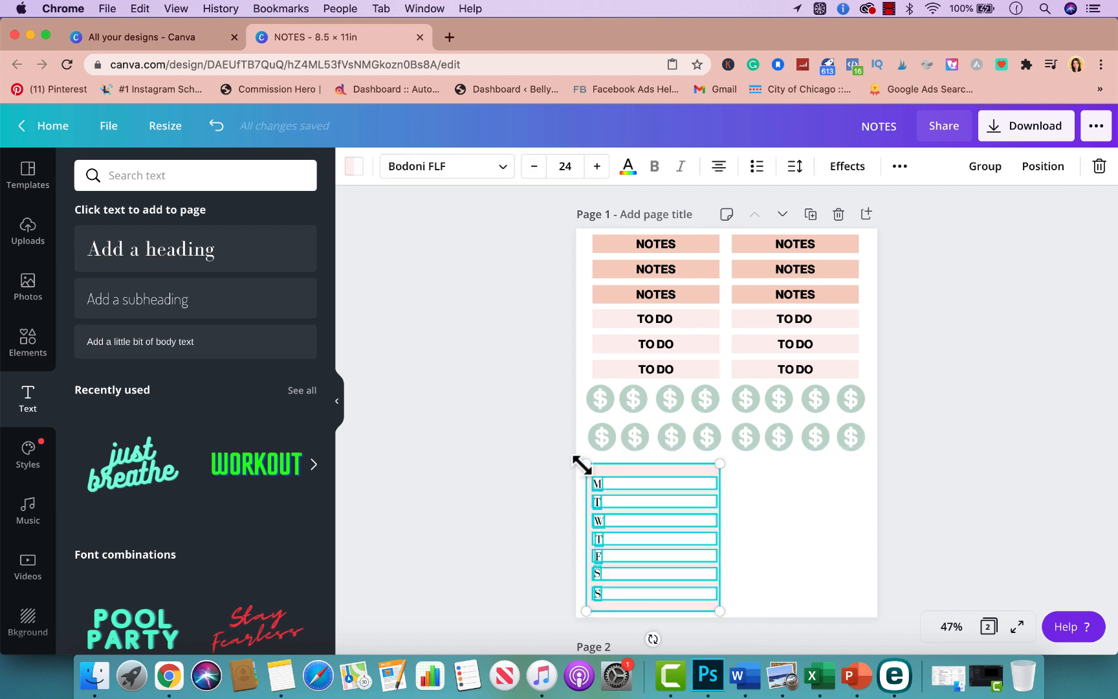
pyautogui.click(986, 167)
# Copy and paste the grouped weekday box and place the copy beside the original, under the right-hand coins
pyautogui.rightClick(679, 500)
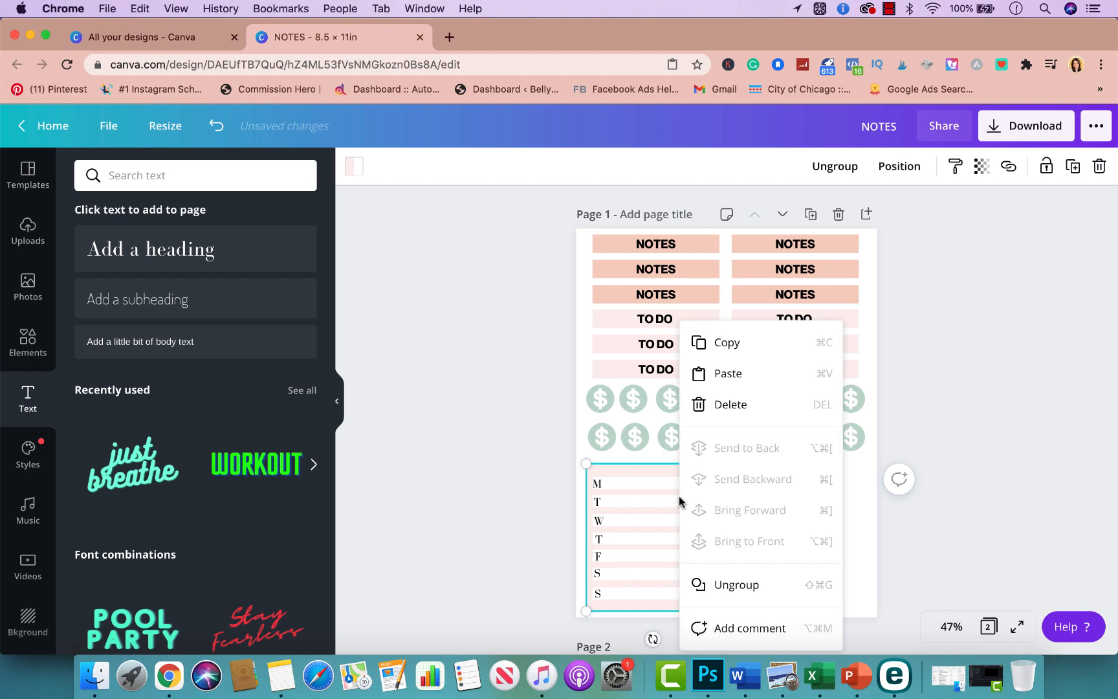
pyautogui.click(753, 348)
pyautogui.rightClick(791, 499)
pyautogui.click(839, 546)
pyautogui.moveTo(661, 542); pyautogui.dragTo(805, 532)
pyautogui.click(979, 461)
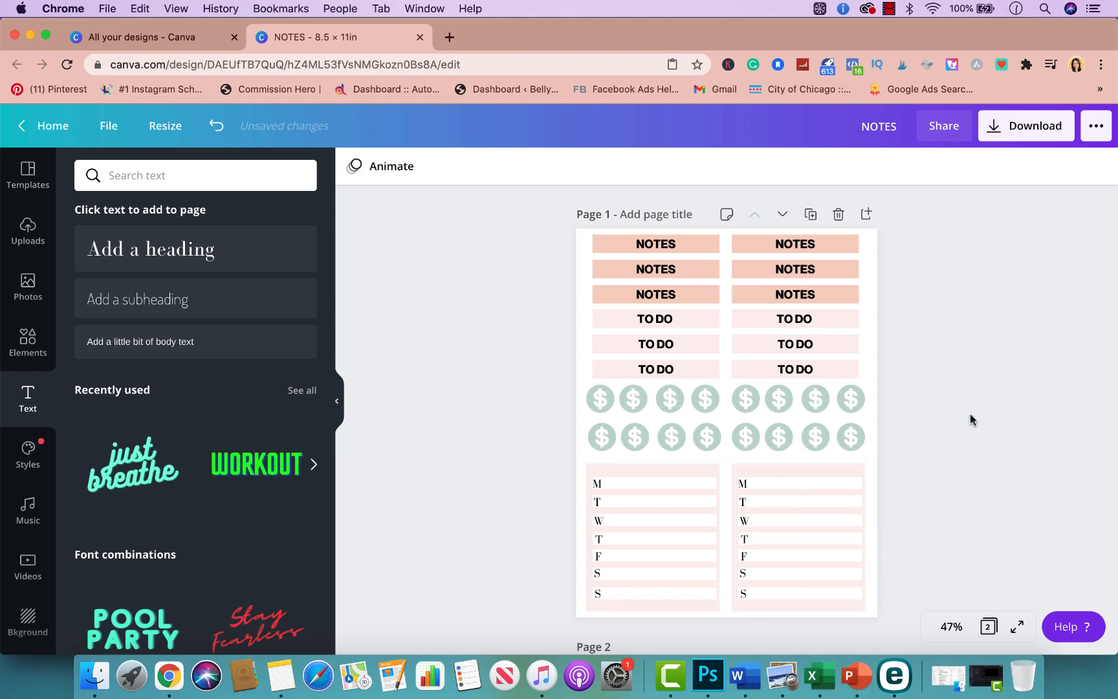
pyautogui.scroll(-7, 978, 397)
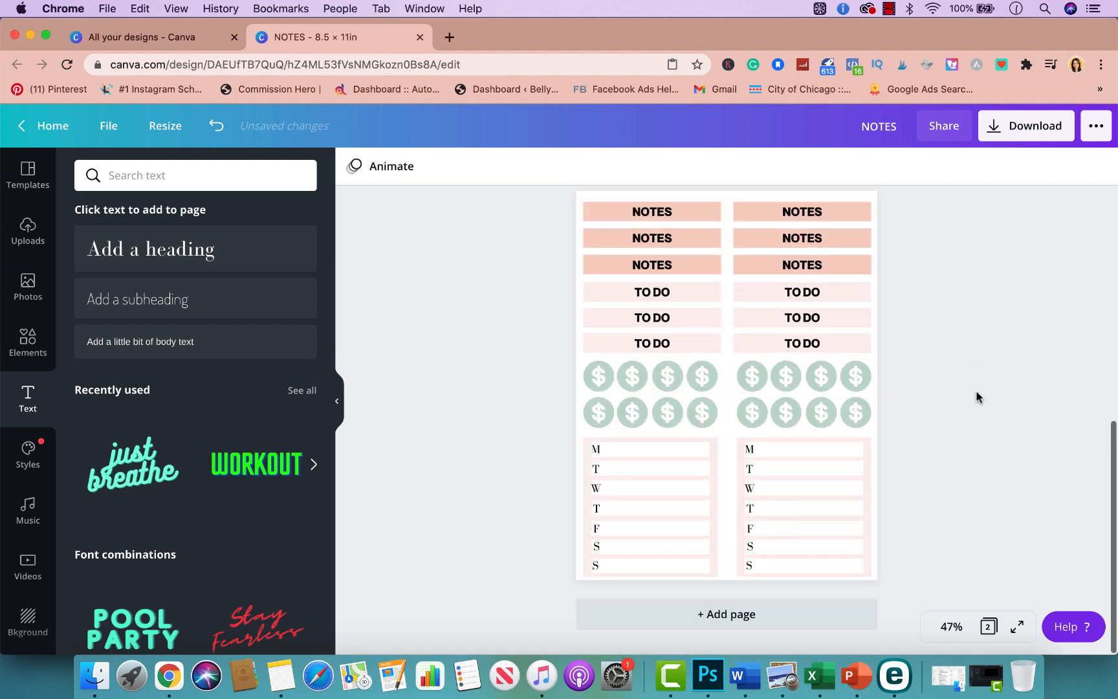
pyautogui.scroll(7, 832, 386)
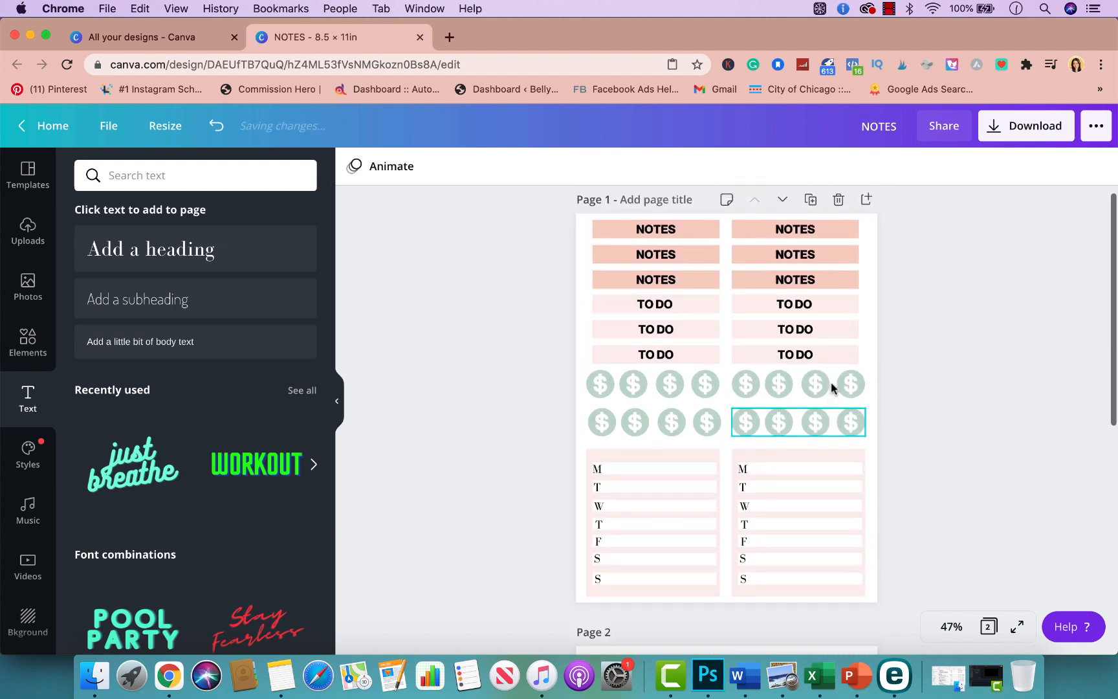